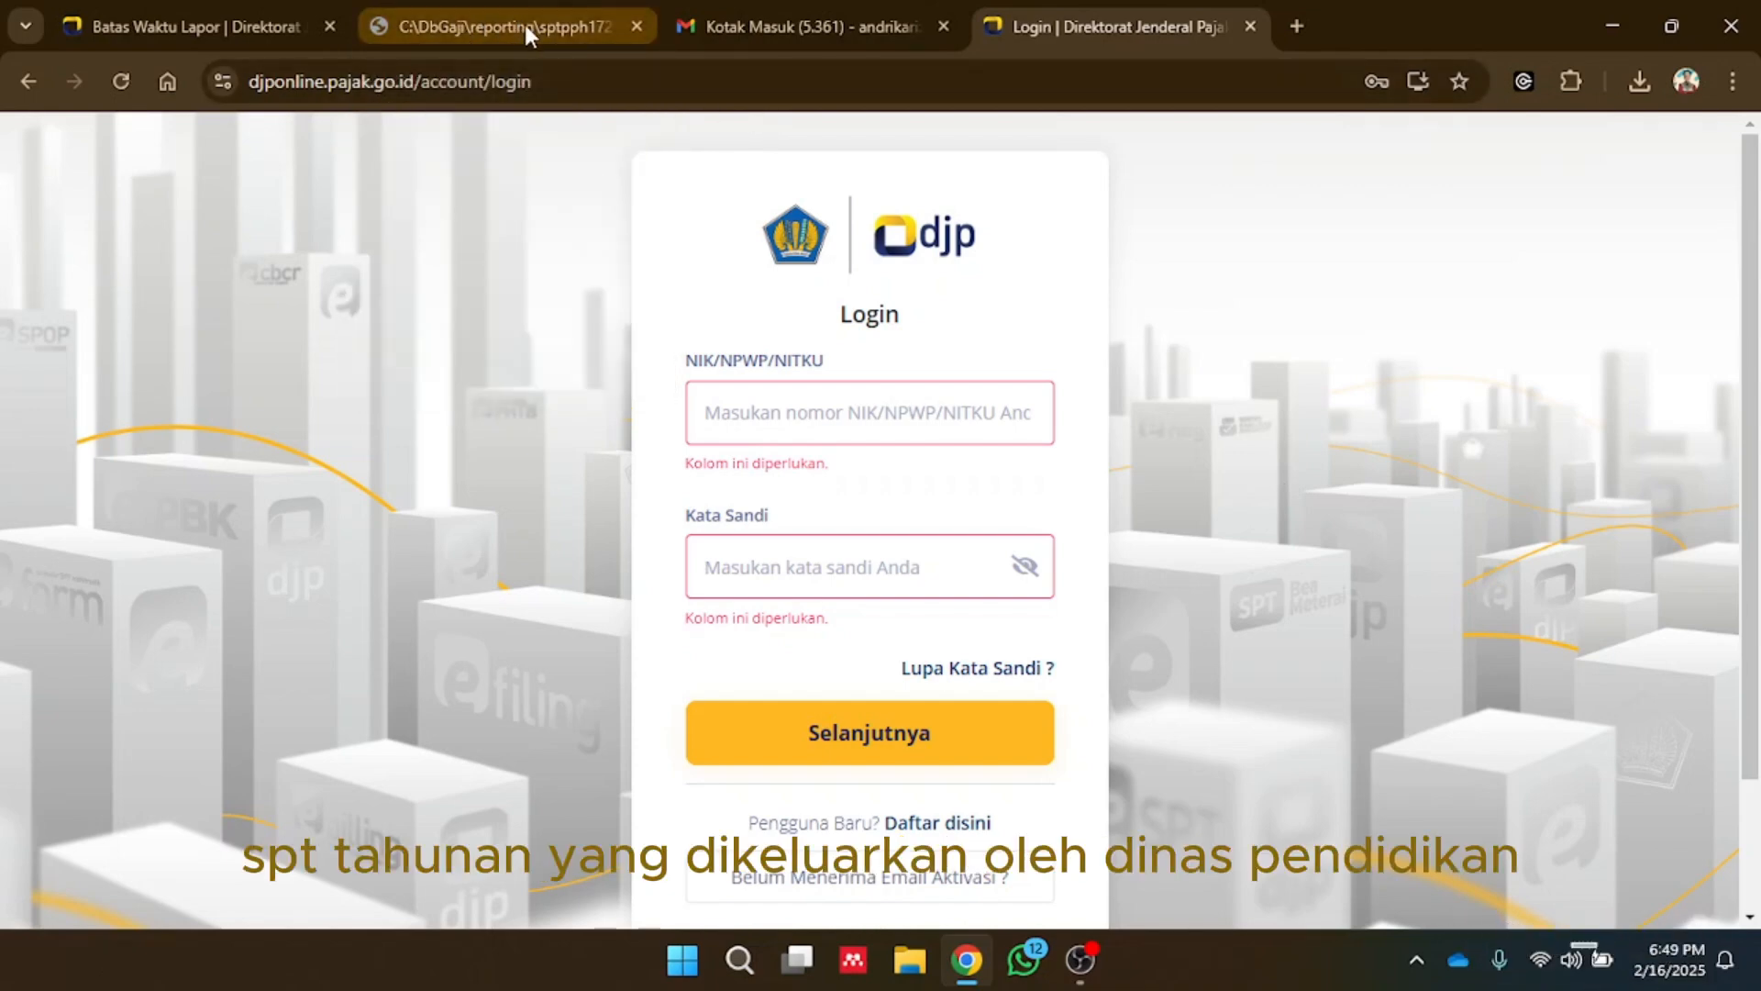
# - Open the 'Batas Waktu Lapor' page and highlight the individual annual SPT row and its 31 Maret deadline
pyautogui.moveTo(508, 25)
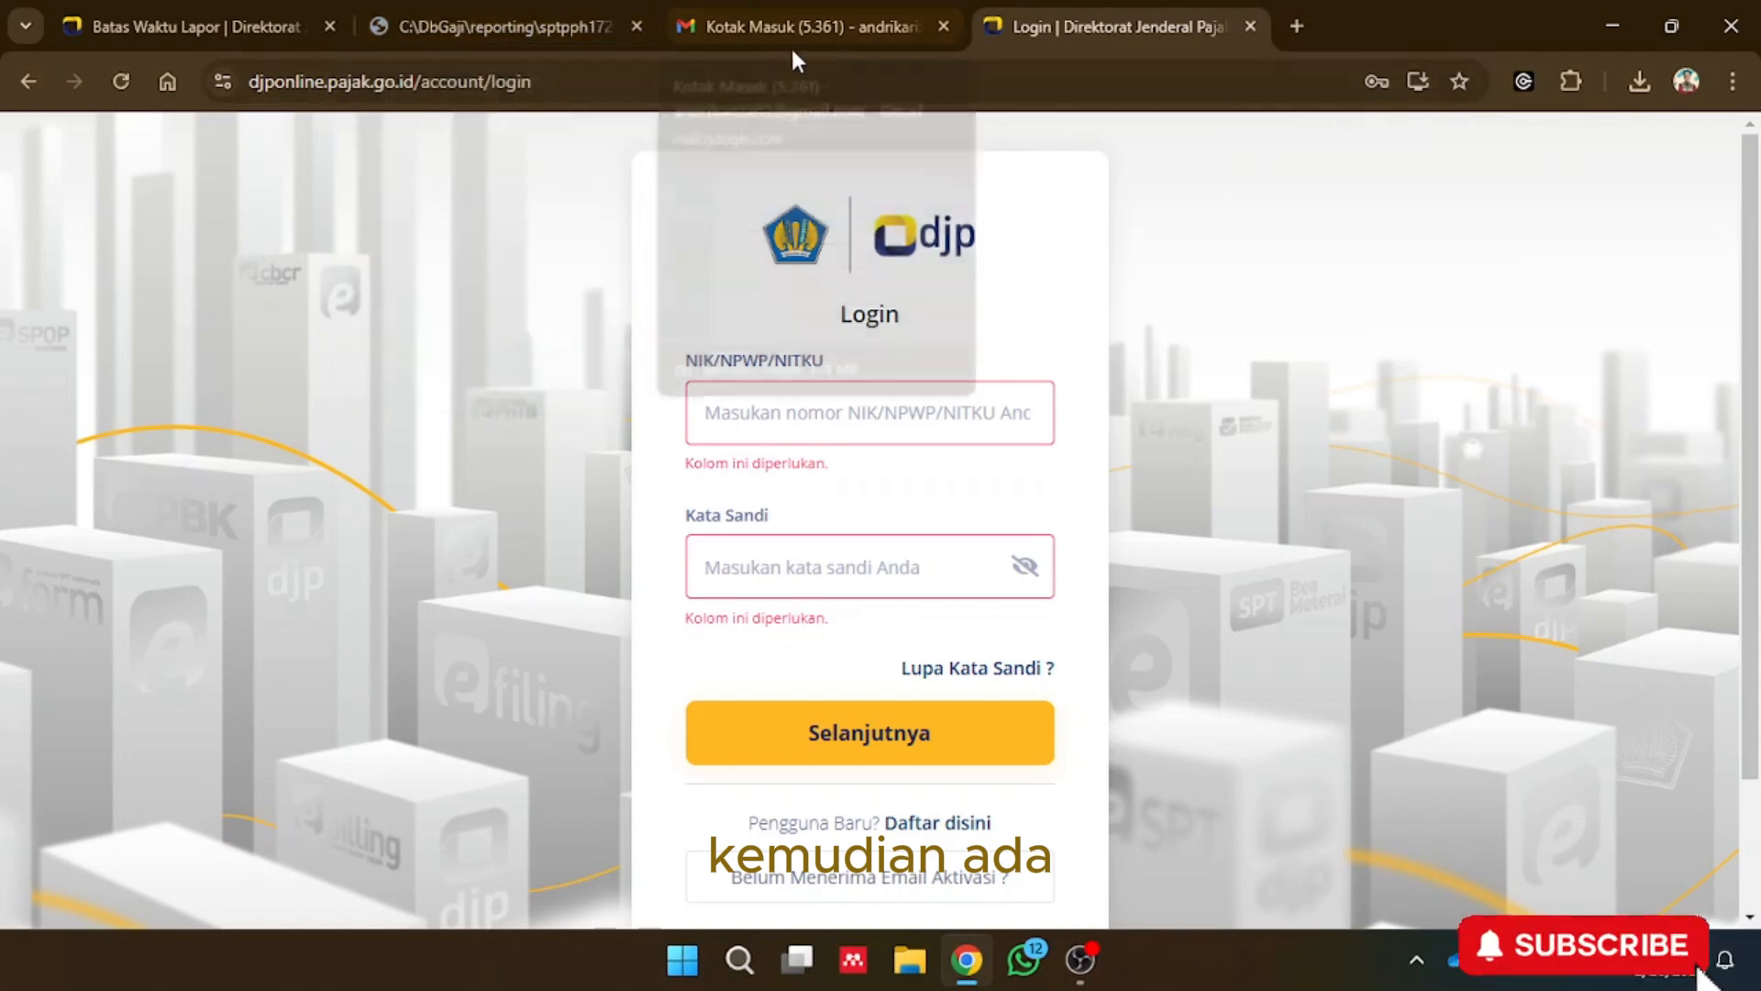
pyautogui.moveTo(802, 37)
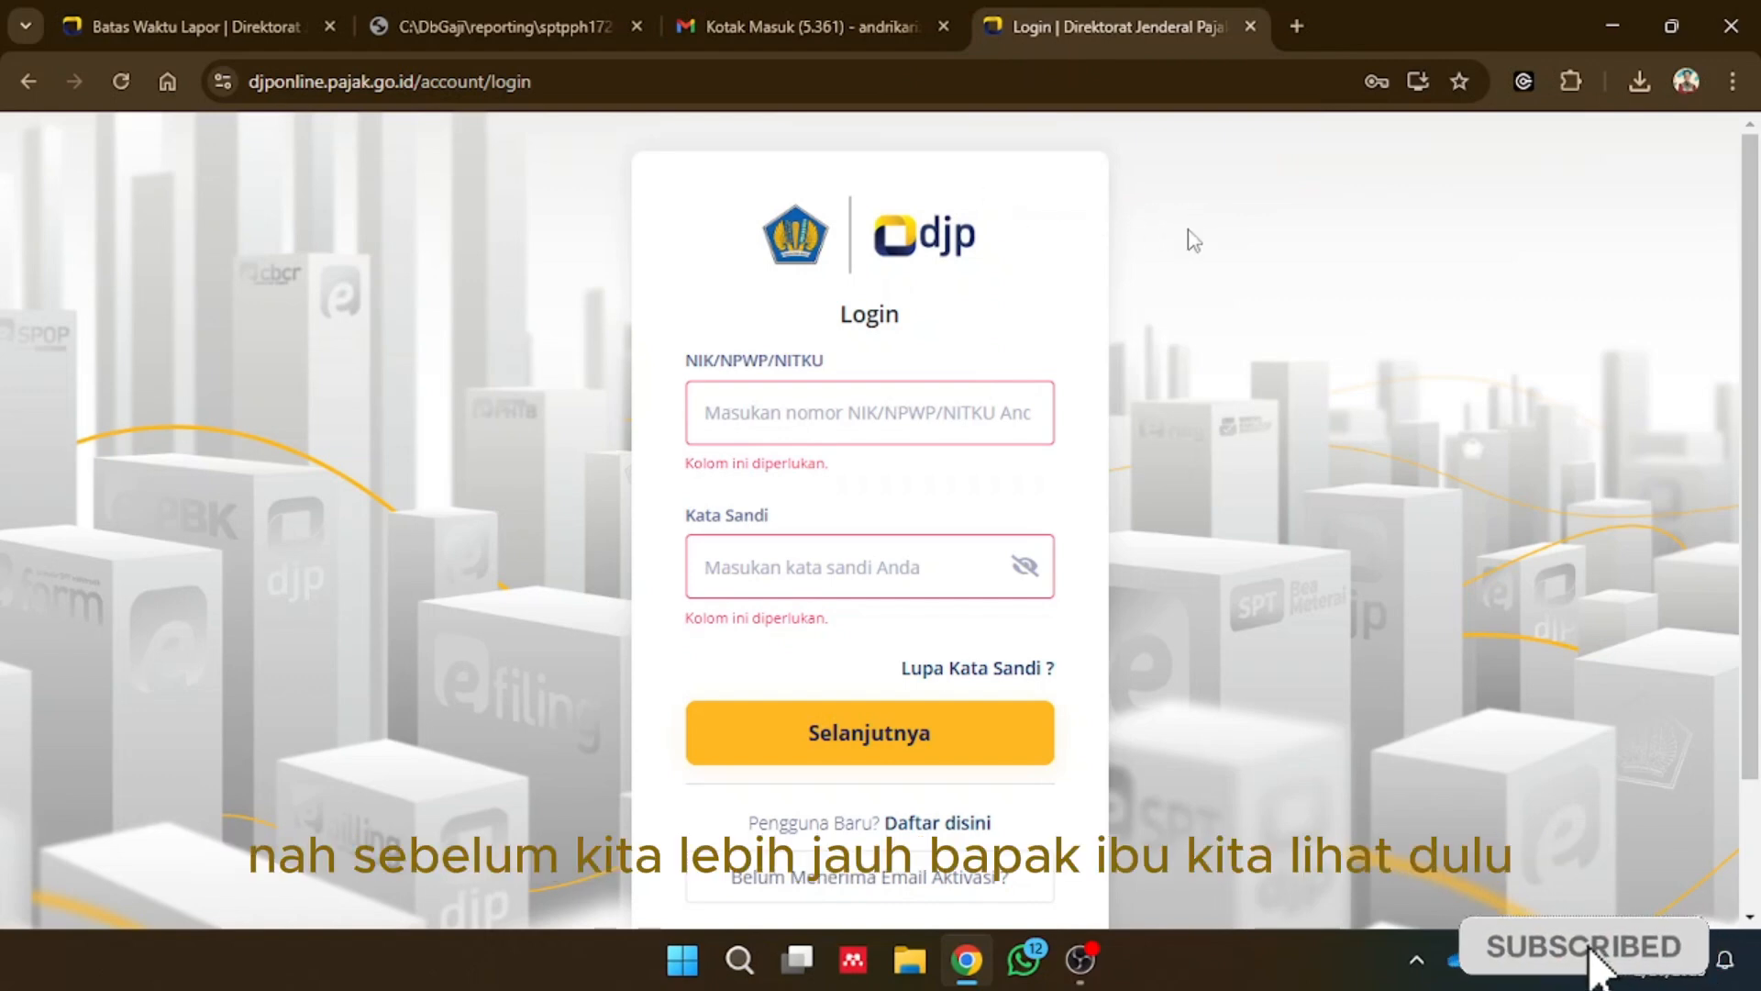
pyautogui.click(126, 27)
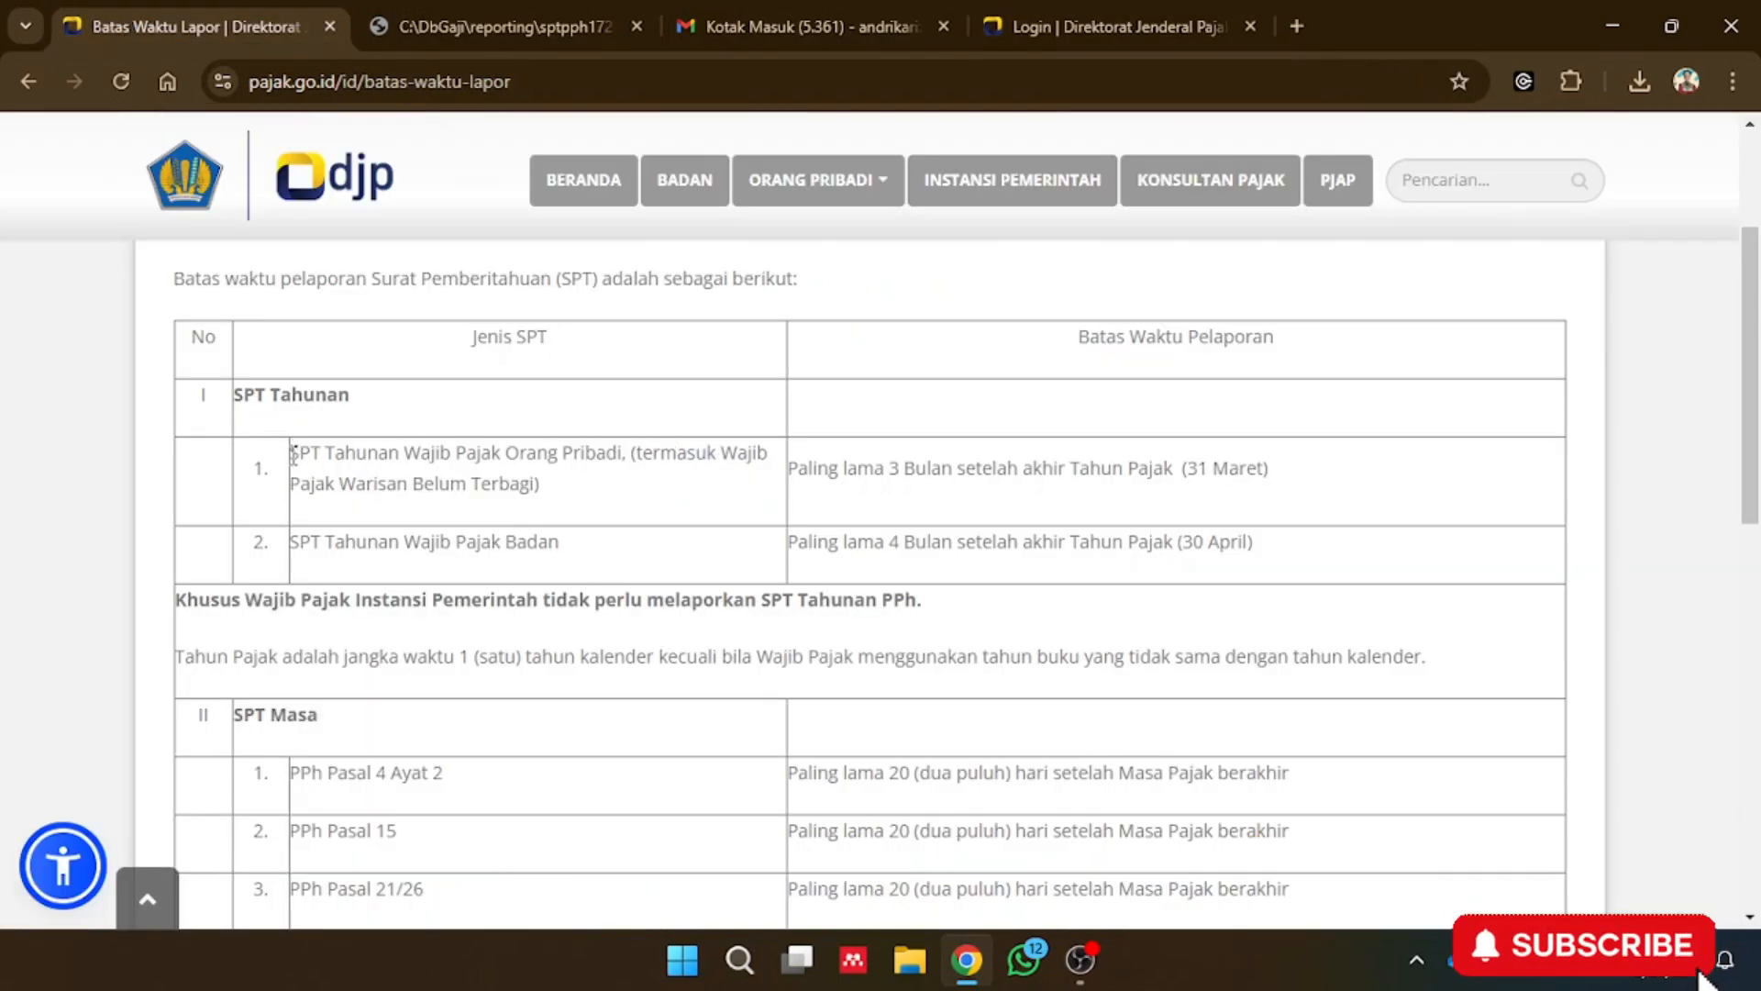
pyautogui.moveTo(290, 453); pyautogui.dragTo(627, 452)
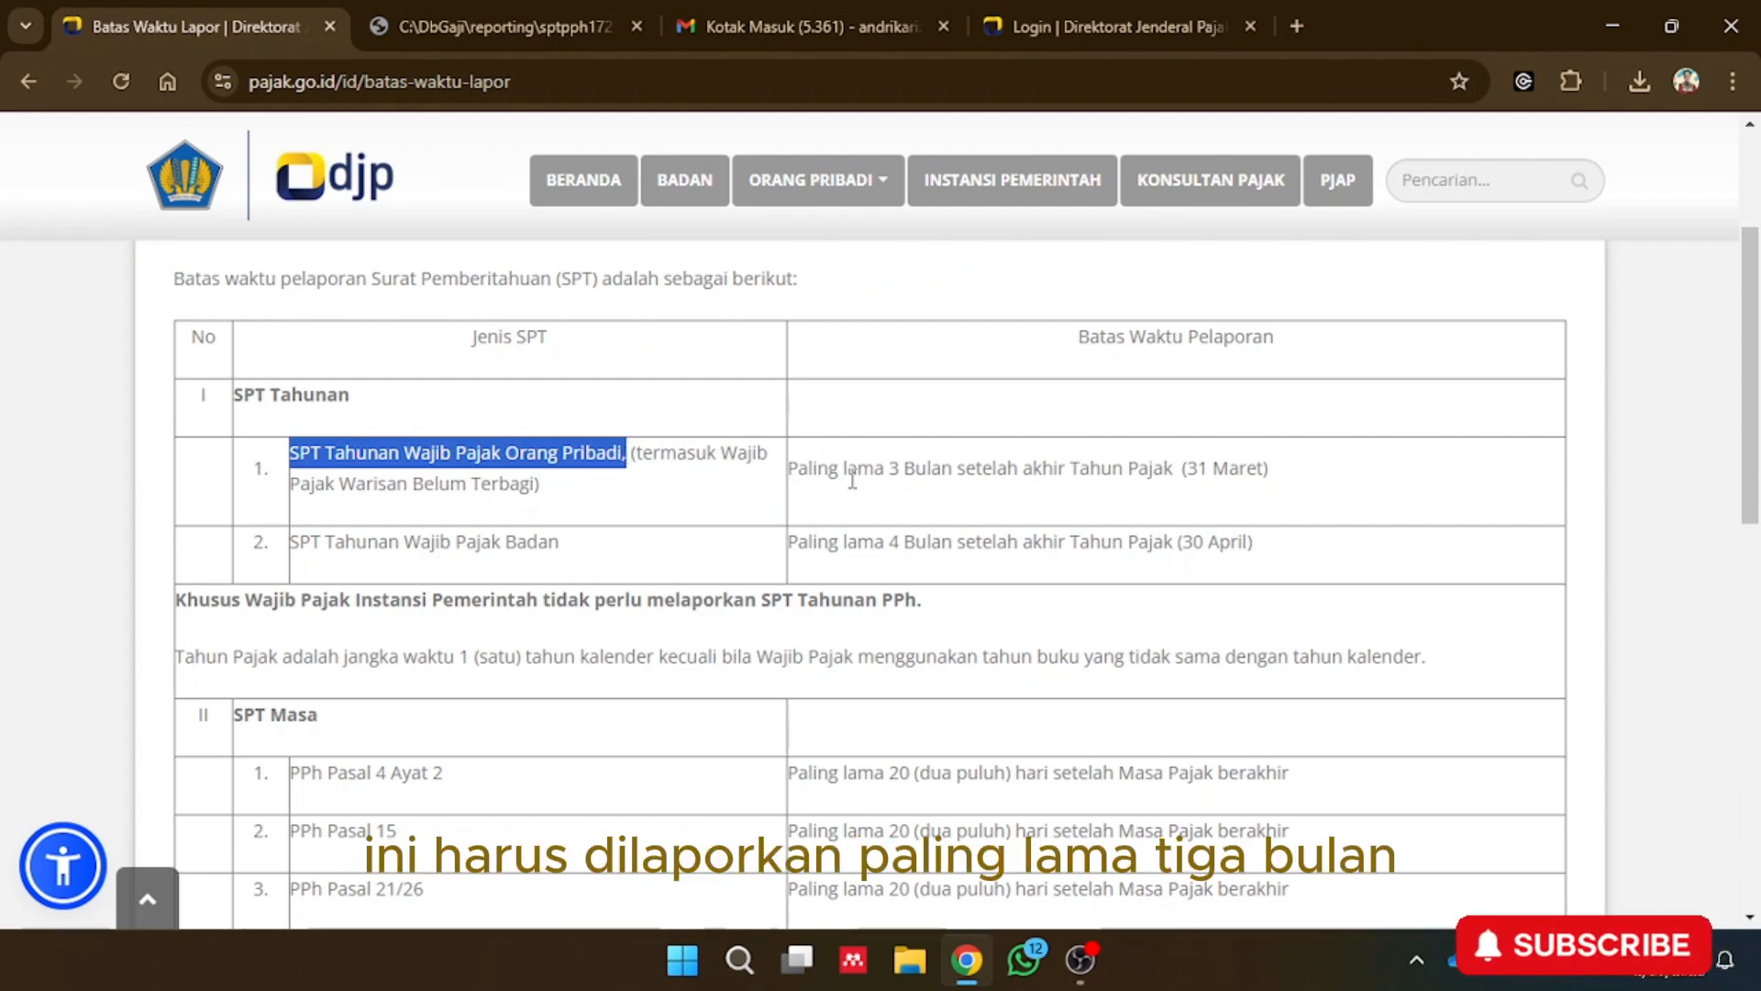
pyautogui.moveTo(899, 470); pyautogui.dragTo(1264, 479)
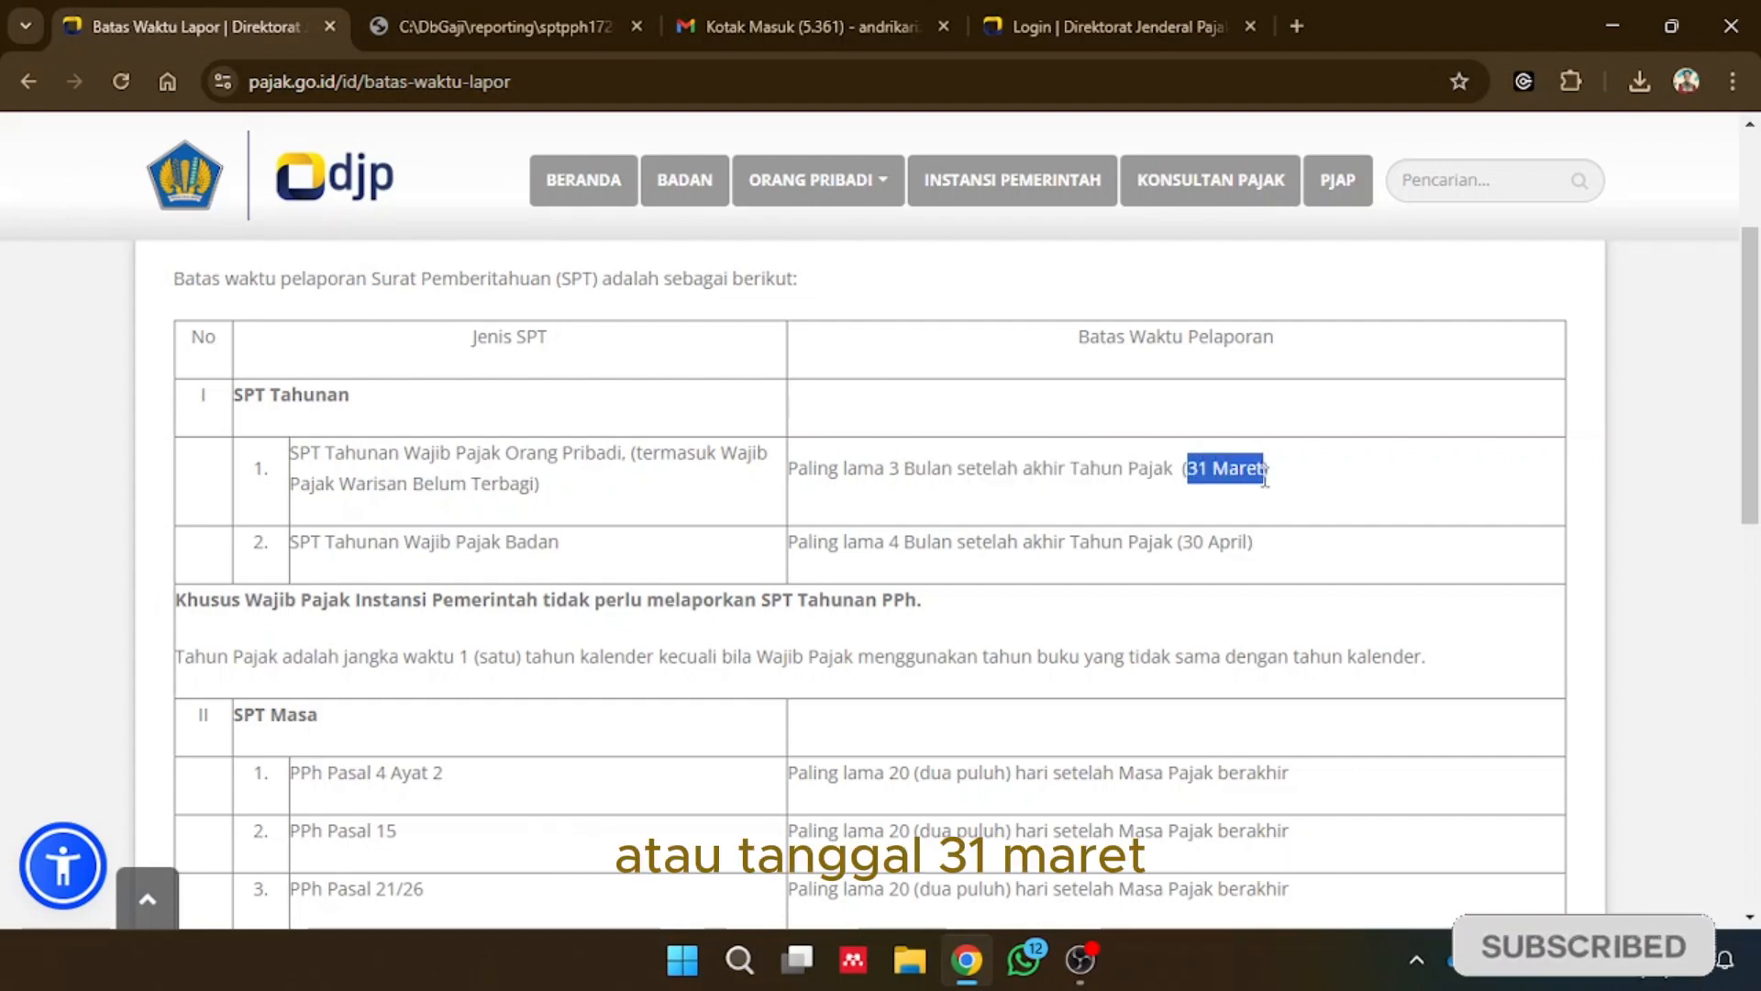
pyautogui.click(1268, 475)
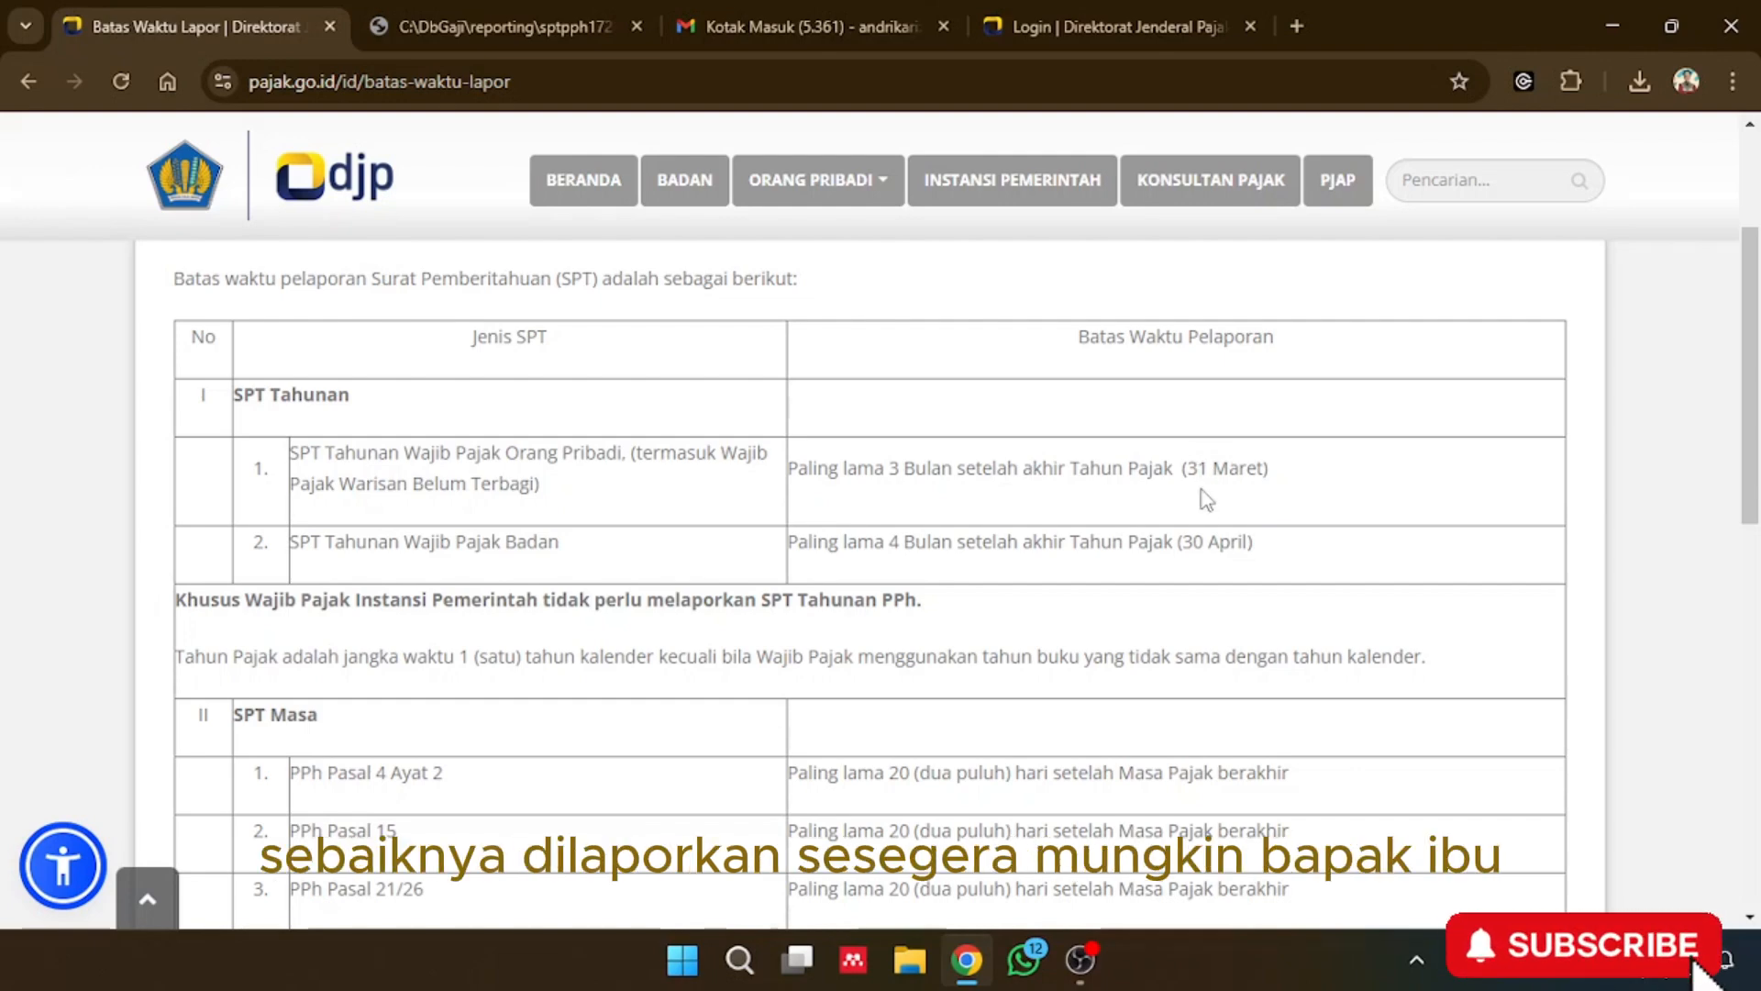
# - Close the 'Batas Waktu Lapor' tab and go back to the DJP Online login page
pyautogui.click(330, 26)
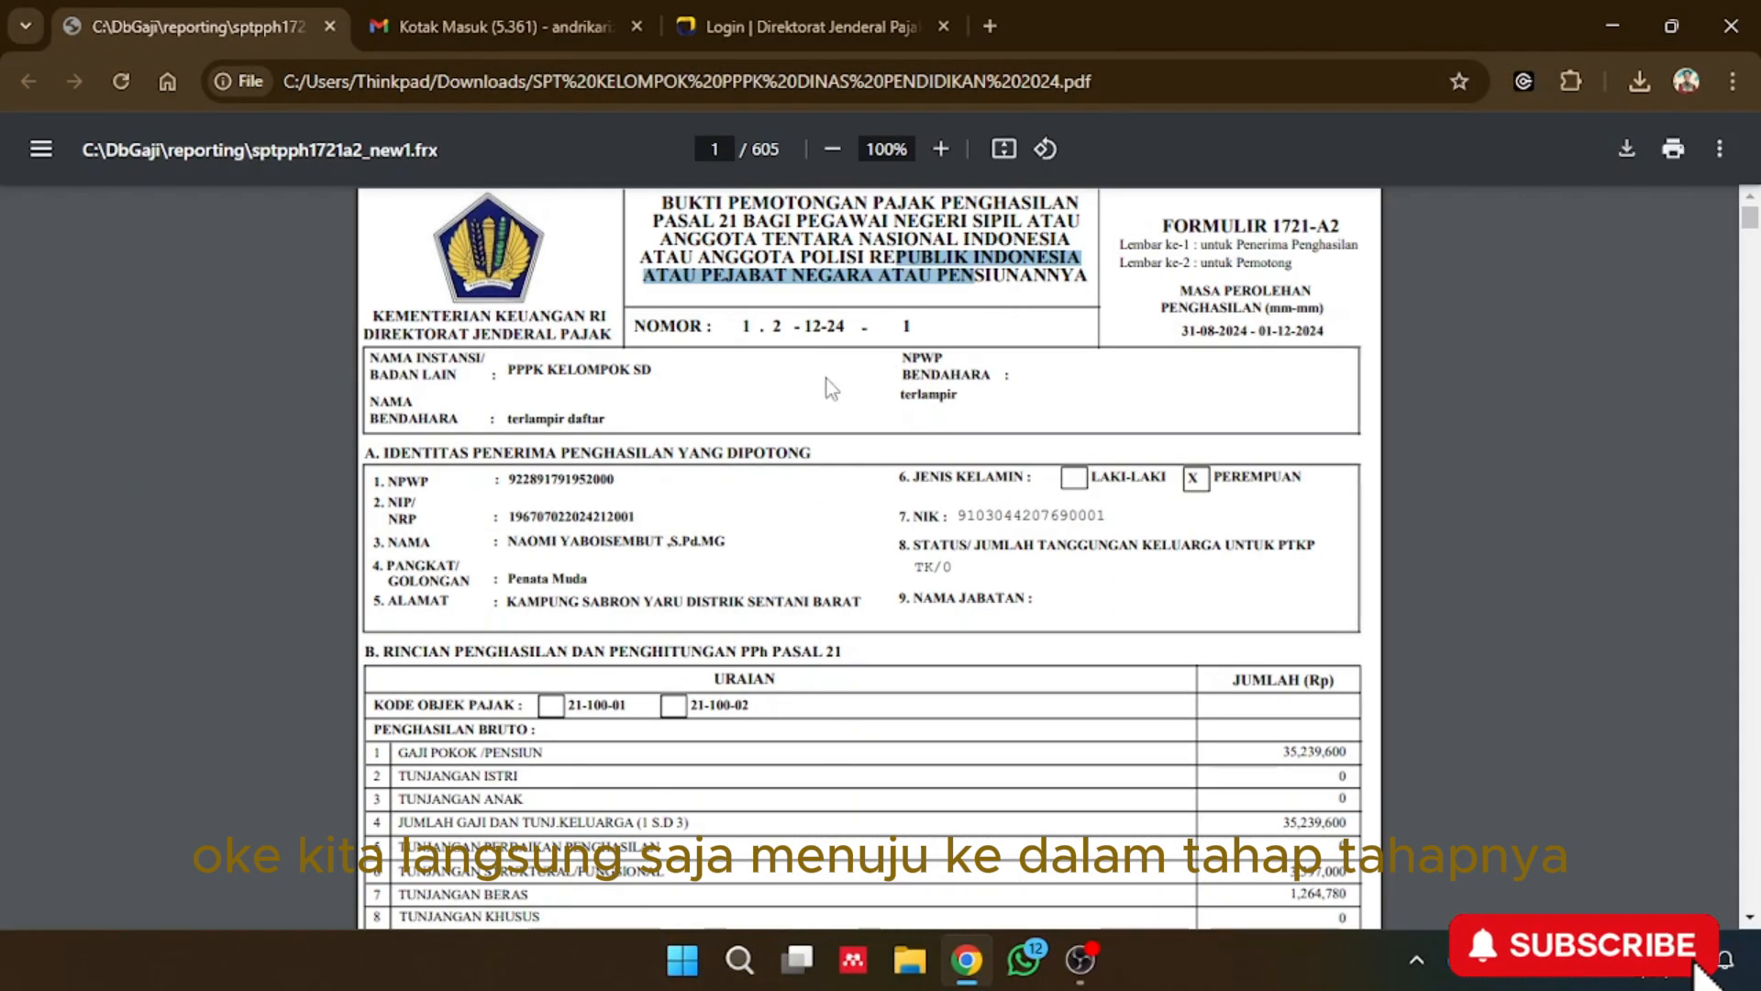
pyautogui.click(908, 39)
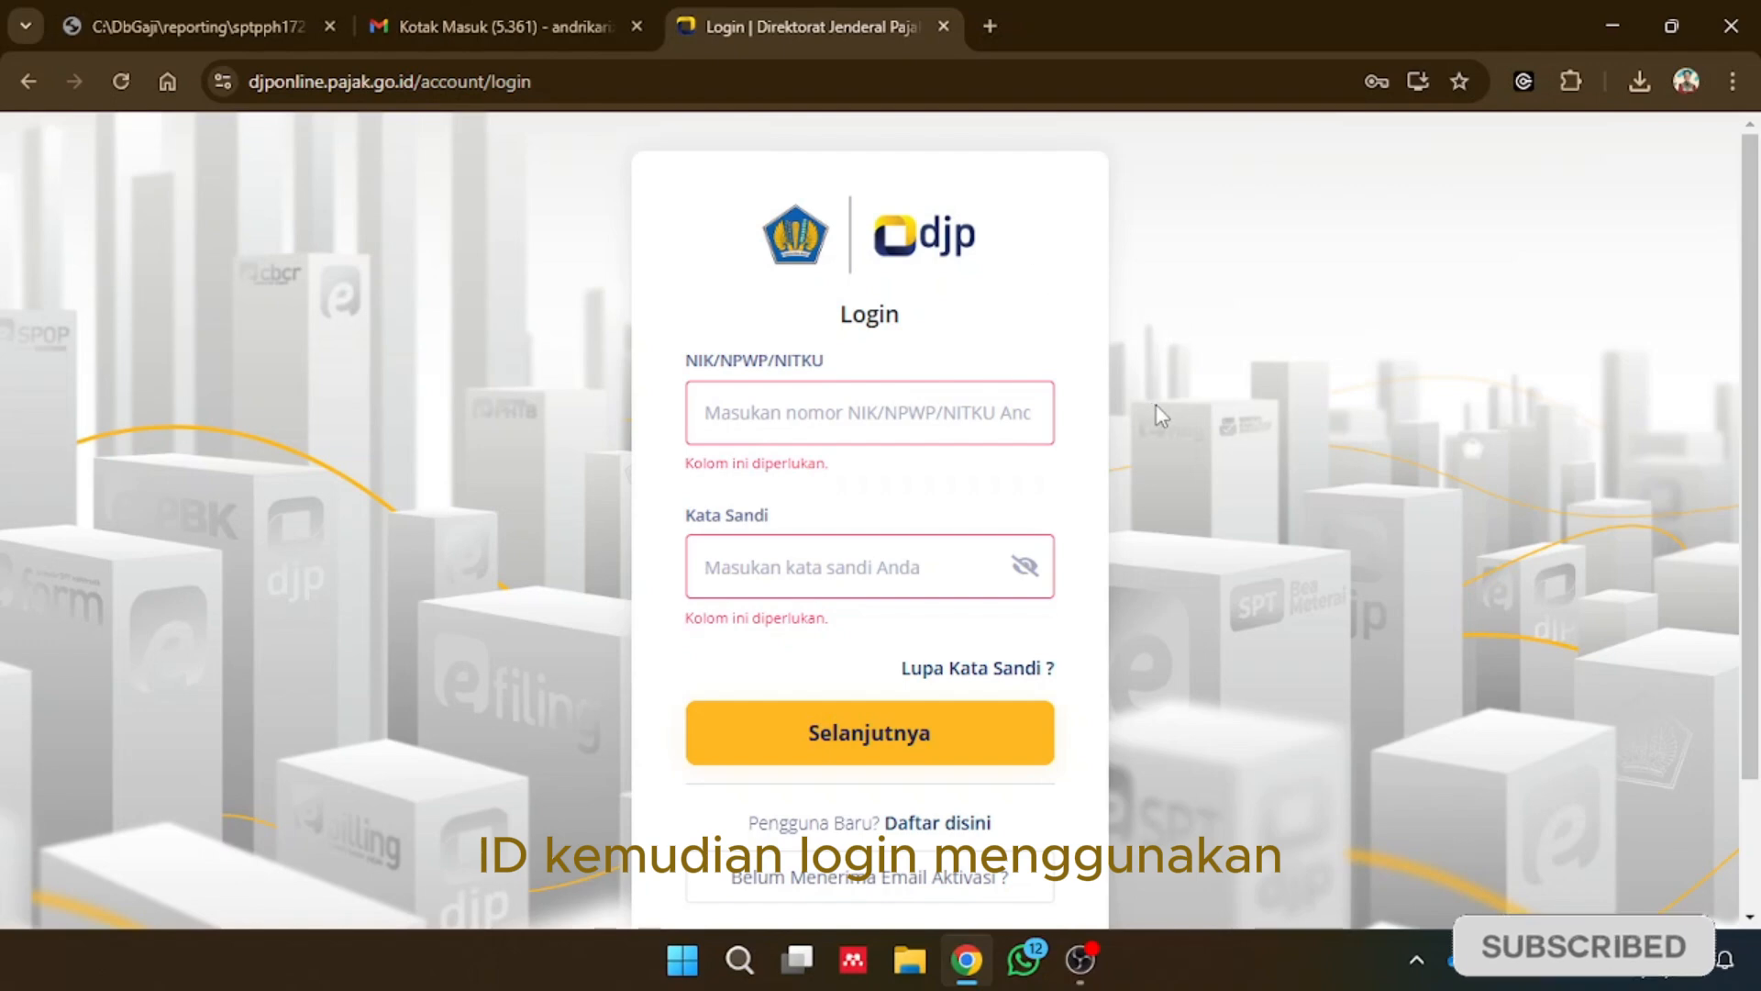
# - Log in with the saved taxpayer ID and password, requesting the verification code via 'Melalui email'
pyautogui.click(905, 413)
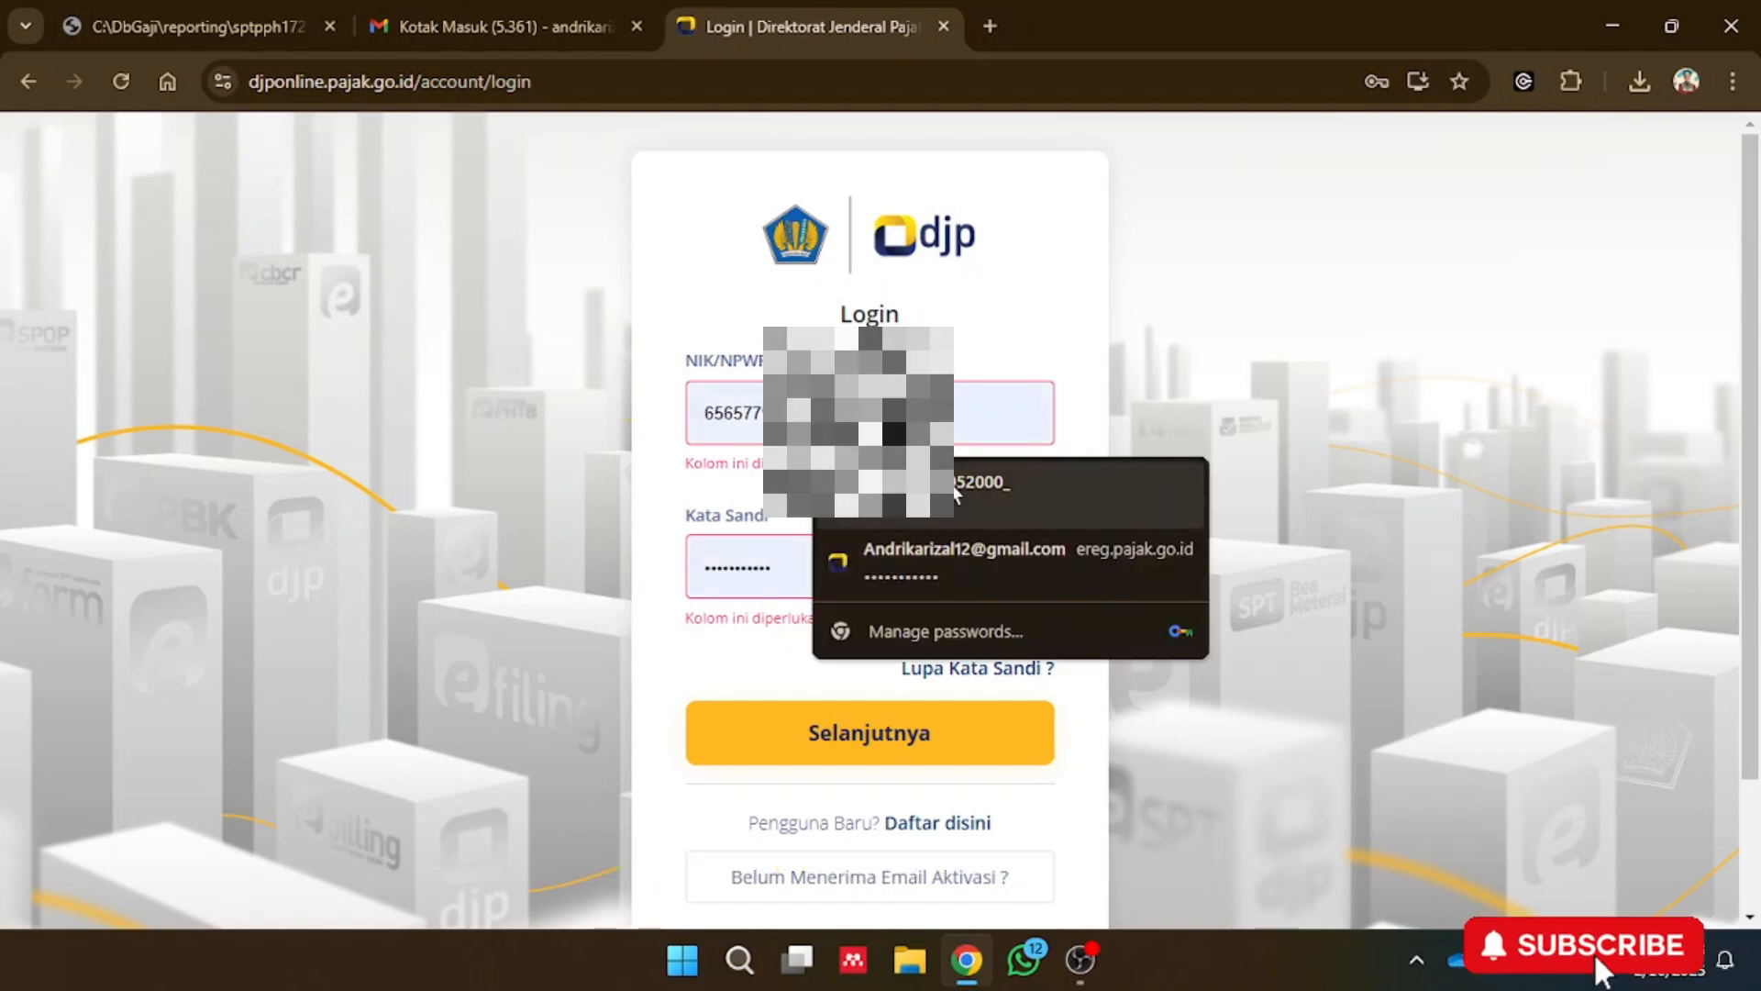
pyautogui.click(917, 486)
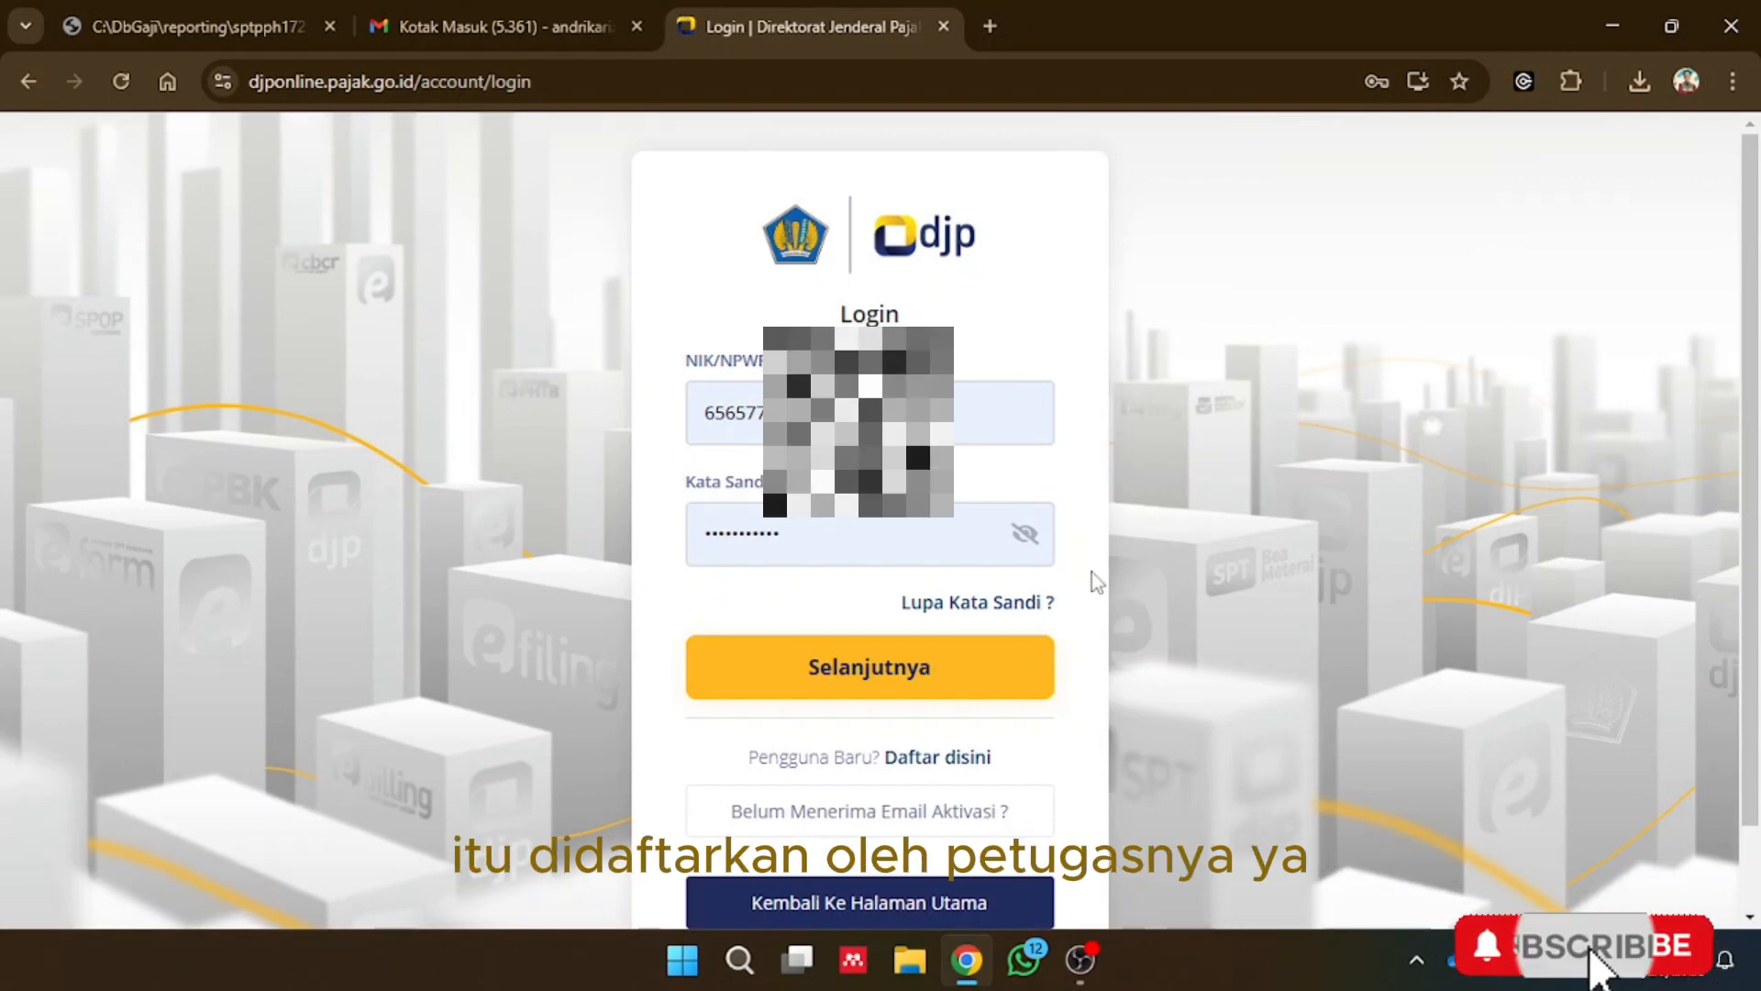
pyautogui.click(918, 667)
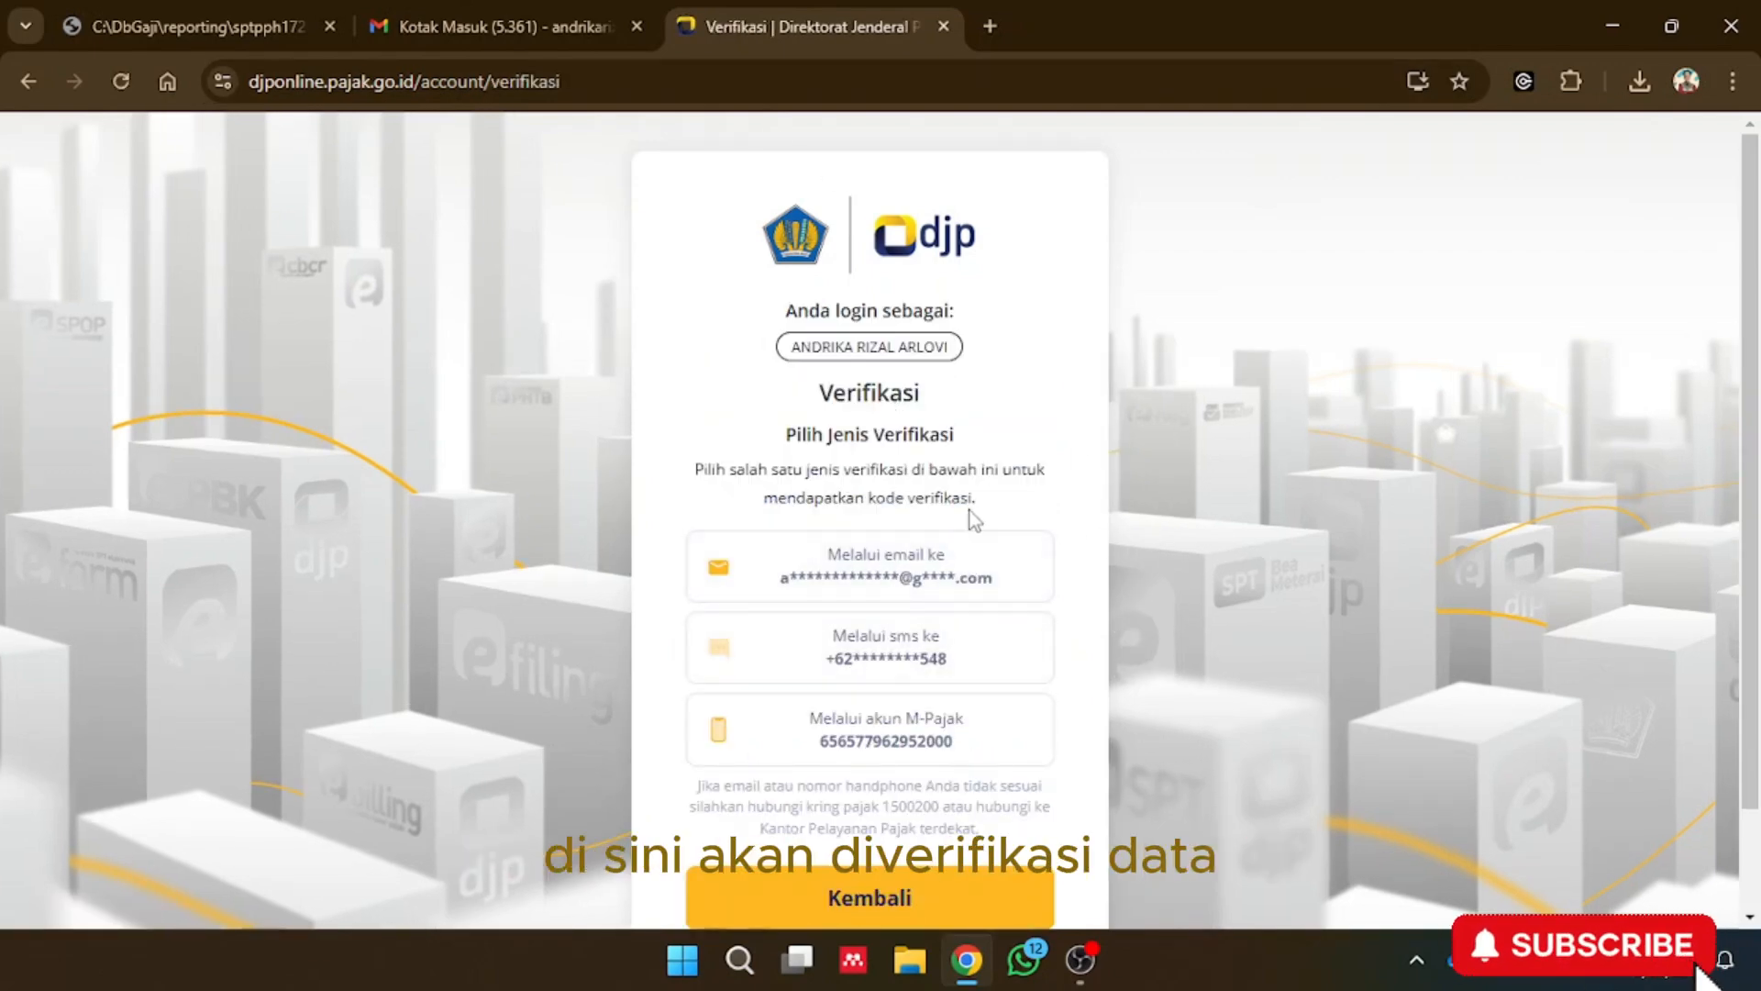
pyautogui.scroll(-1, 959, 415)
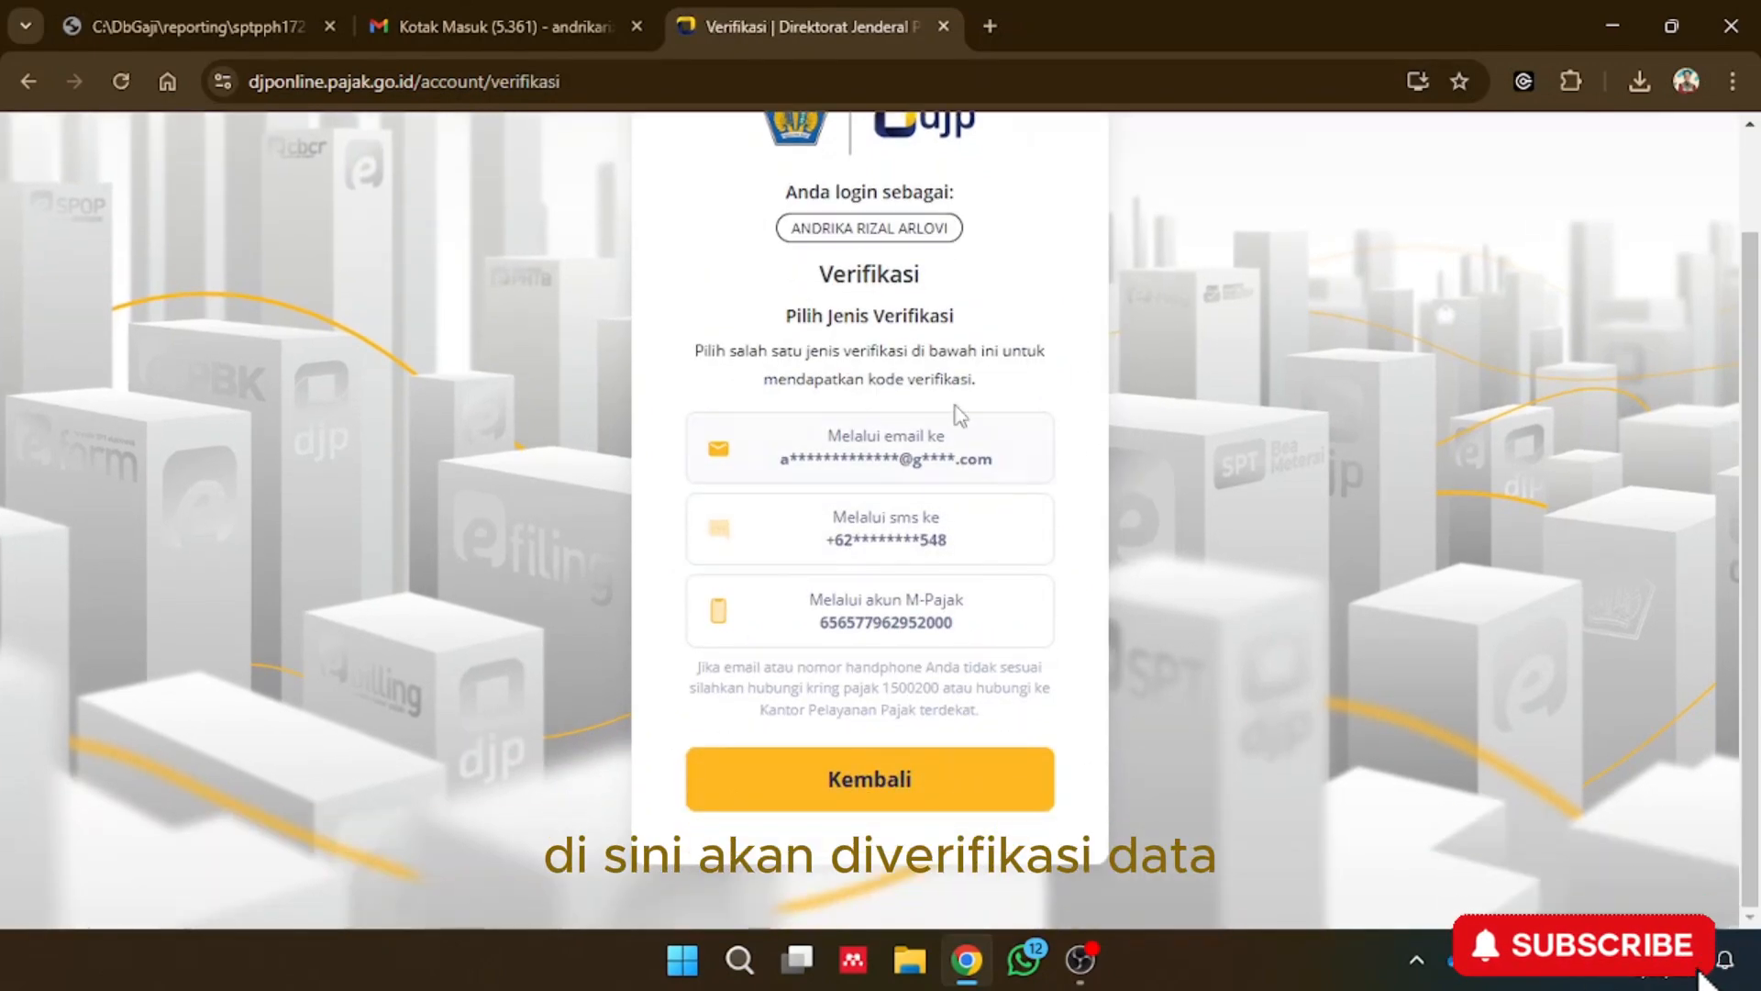
pyautogui.click(910, 465)
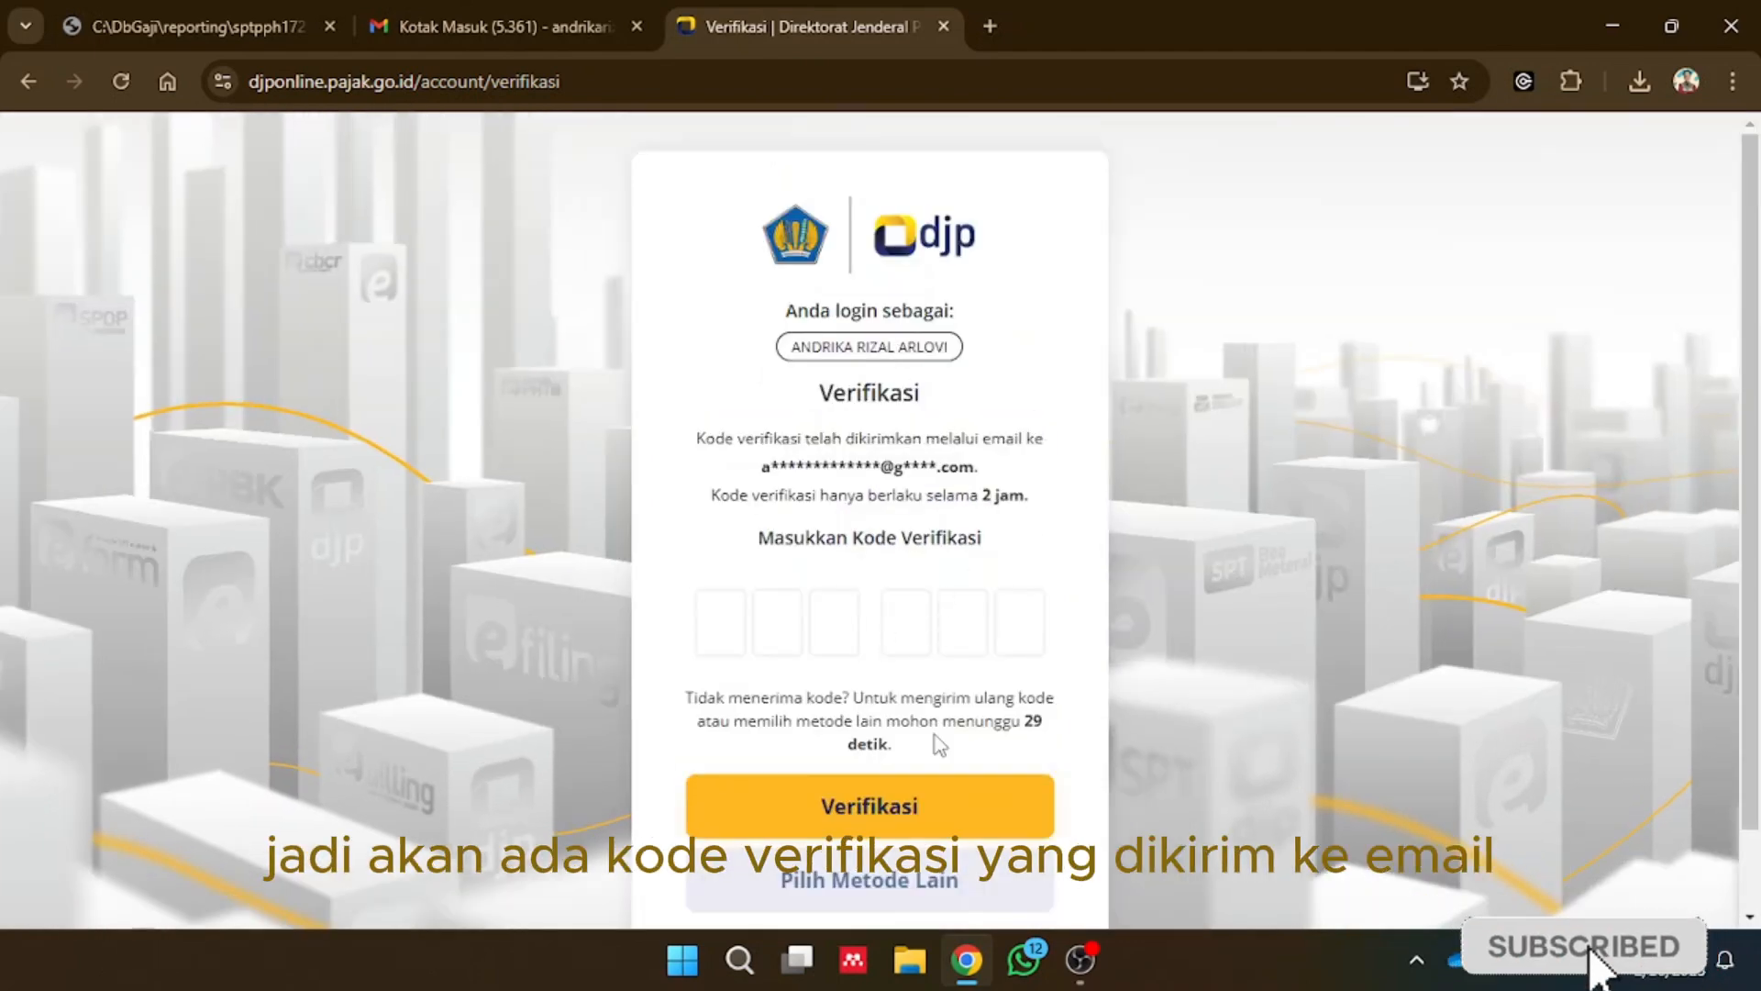
# - Copy the code from the newest djponline 'Kode Verifikasi' e-mail in Gmail and return to DJP Online
pyautogui.click(464, 35)
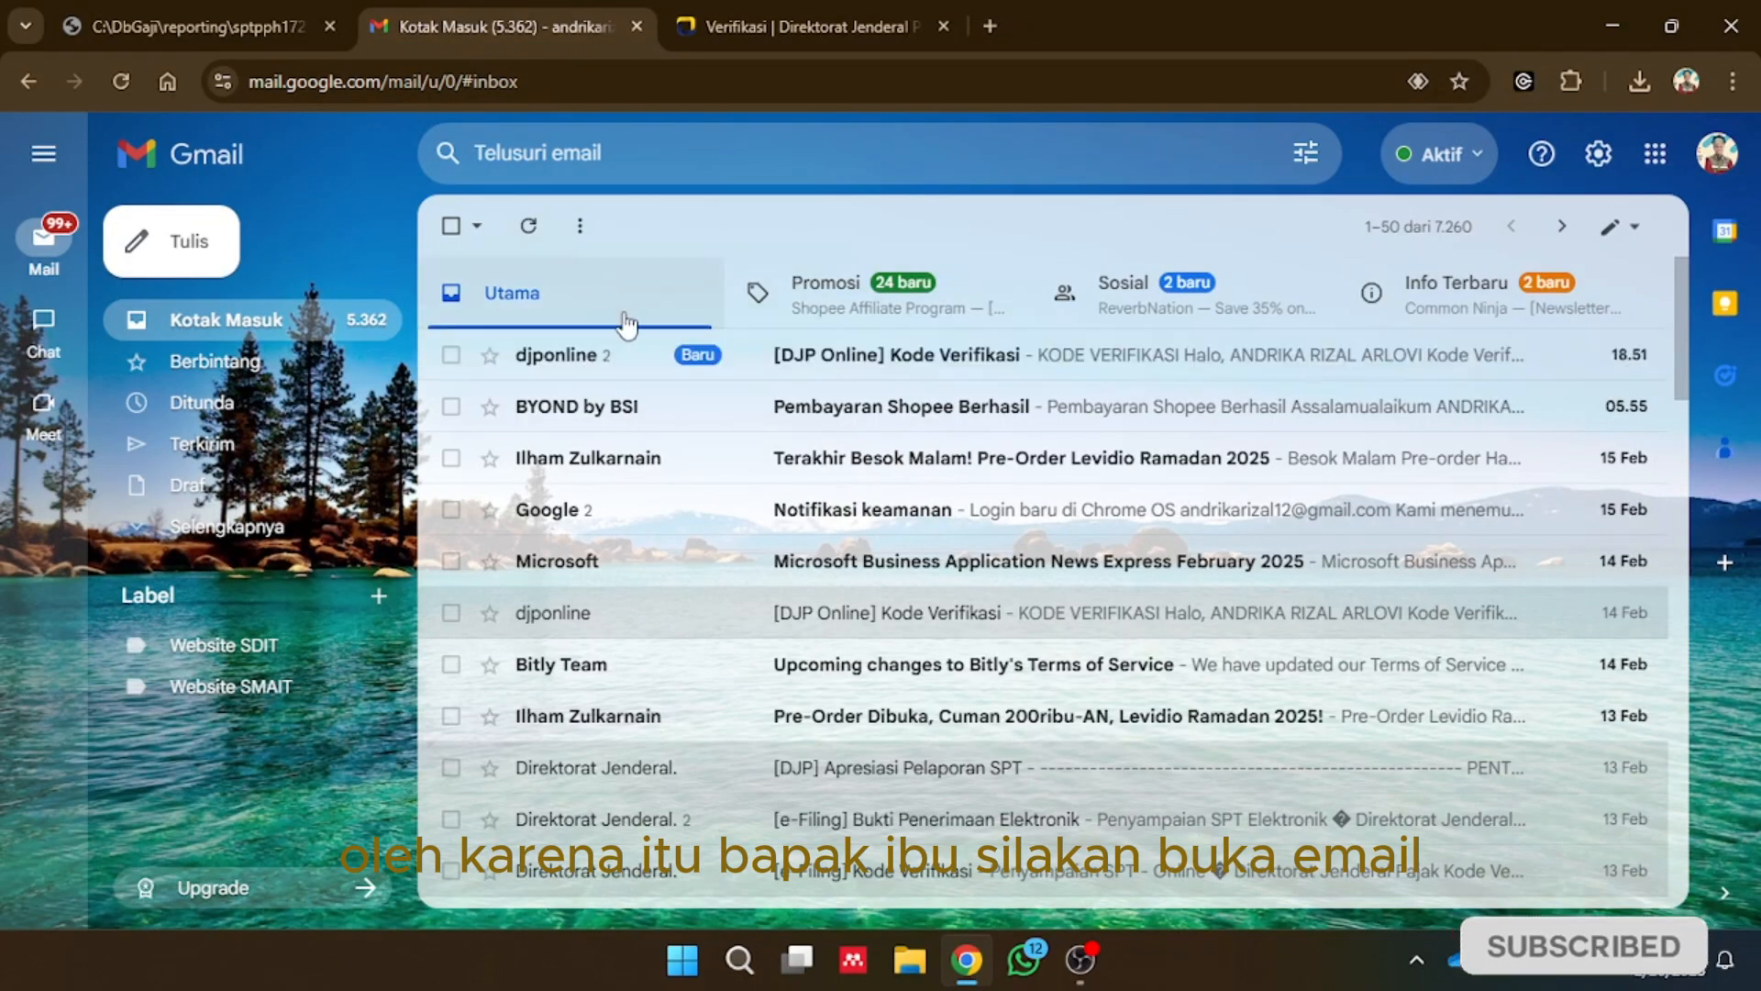
pyautogui.click(807, 367)
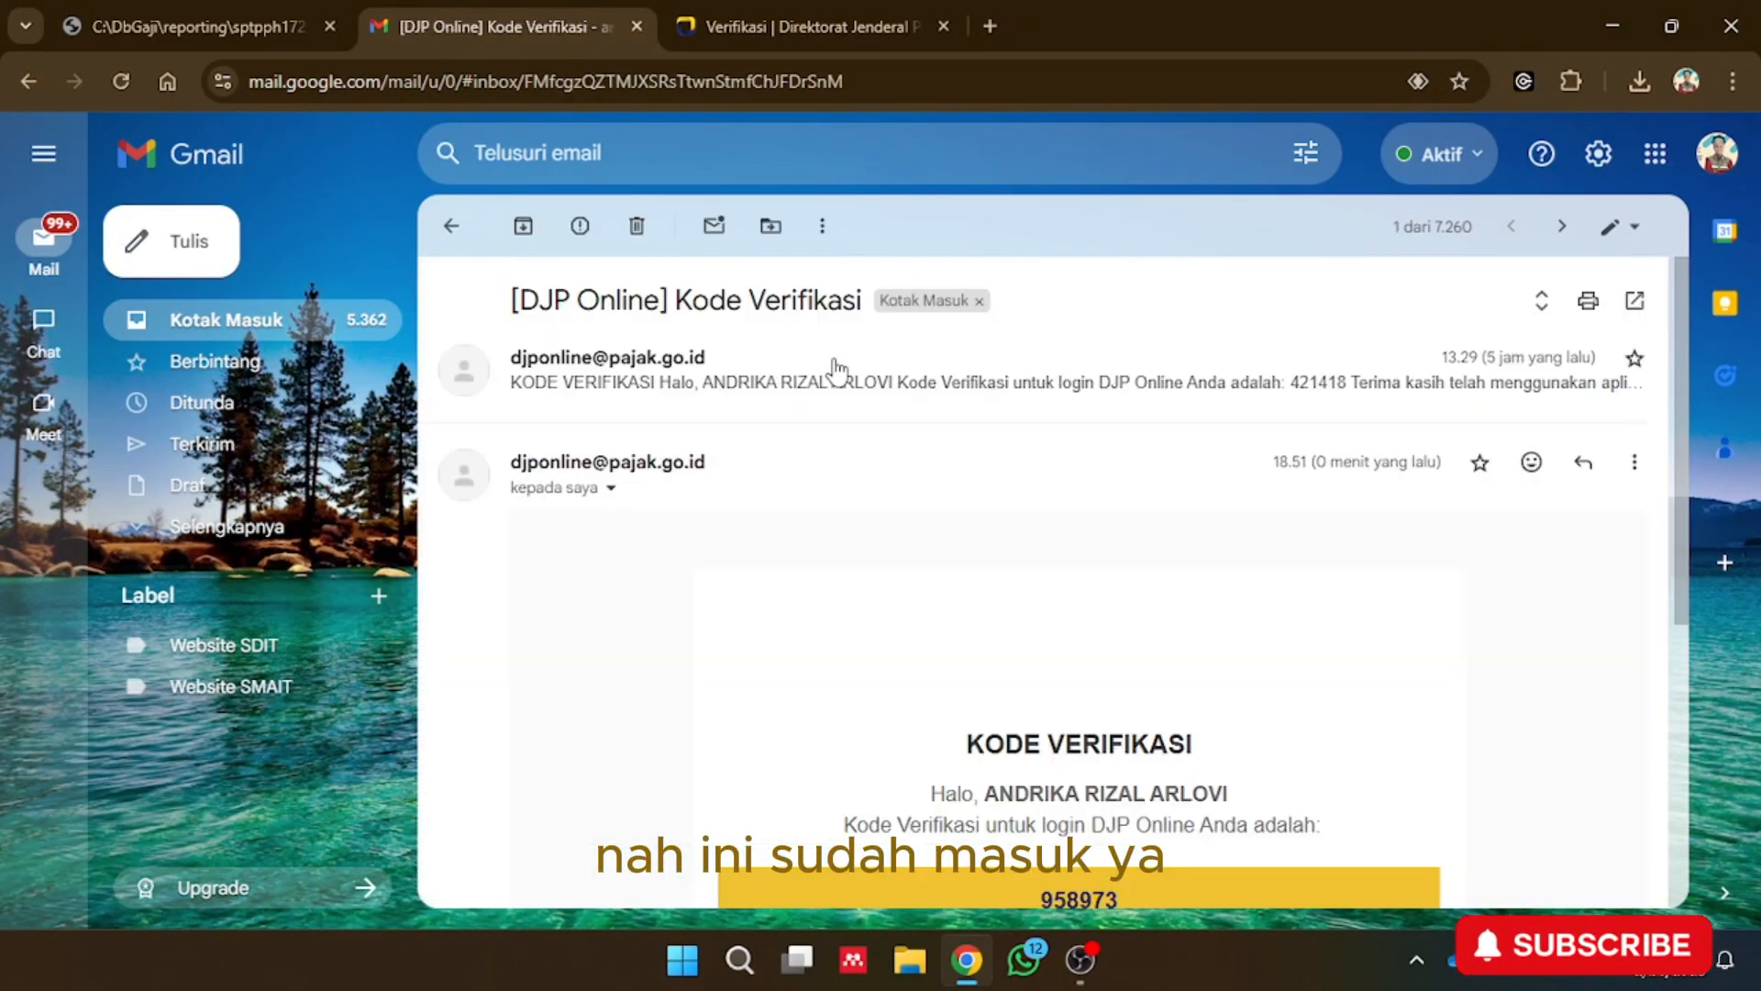
pyautogui.scroll(-3, 1163, 587)
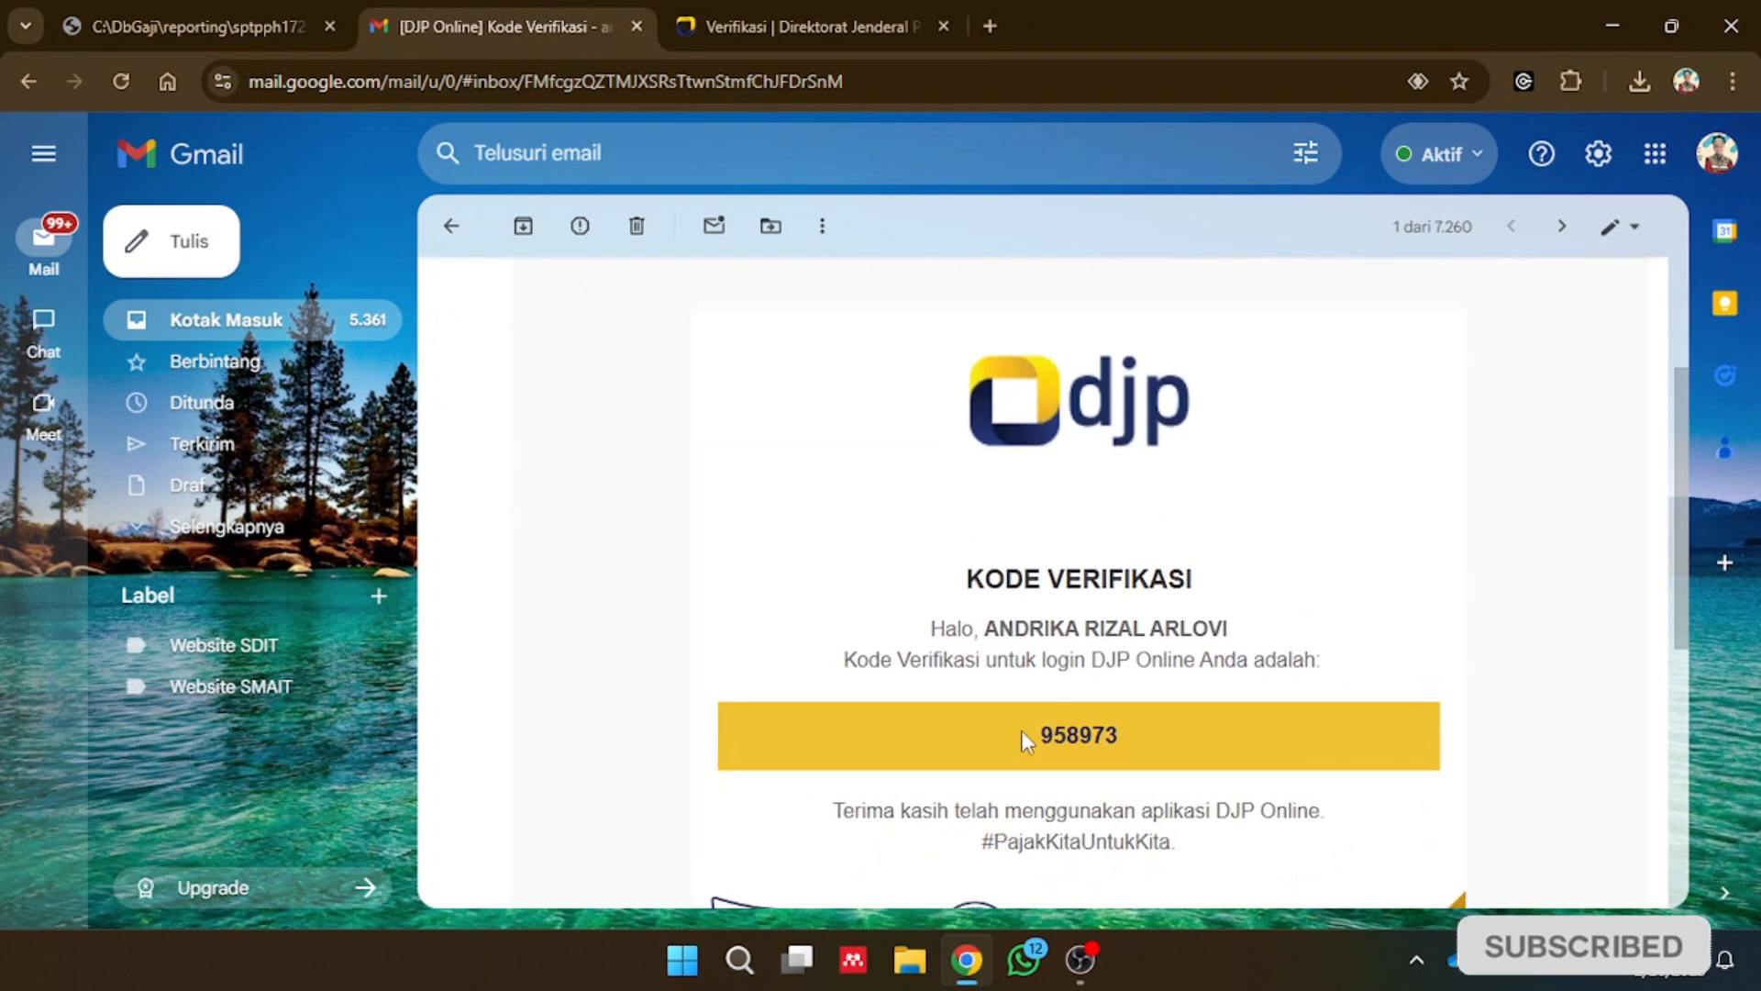
pyautogui.moveTo(1022, 734); pyautogui.dragTo(1105, 748)
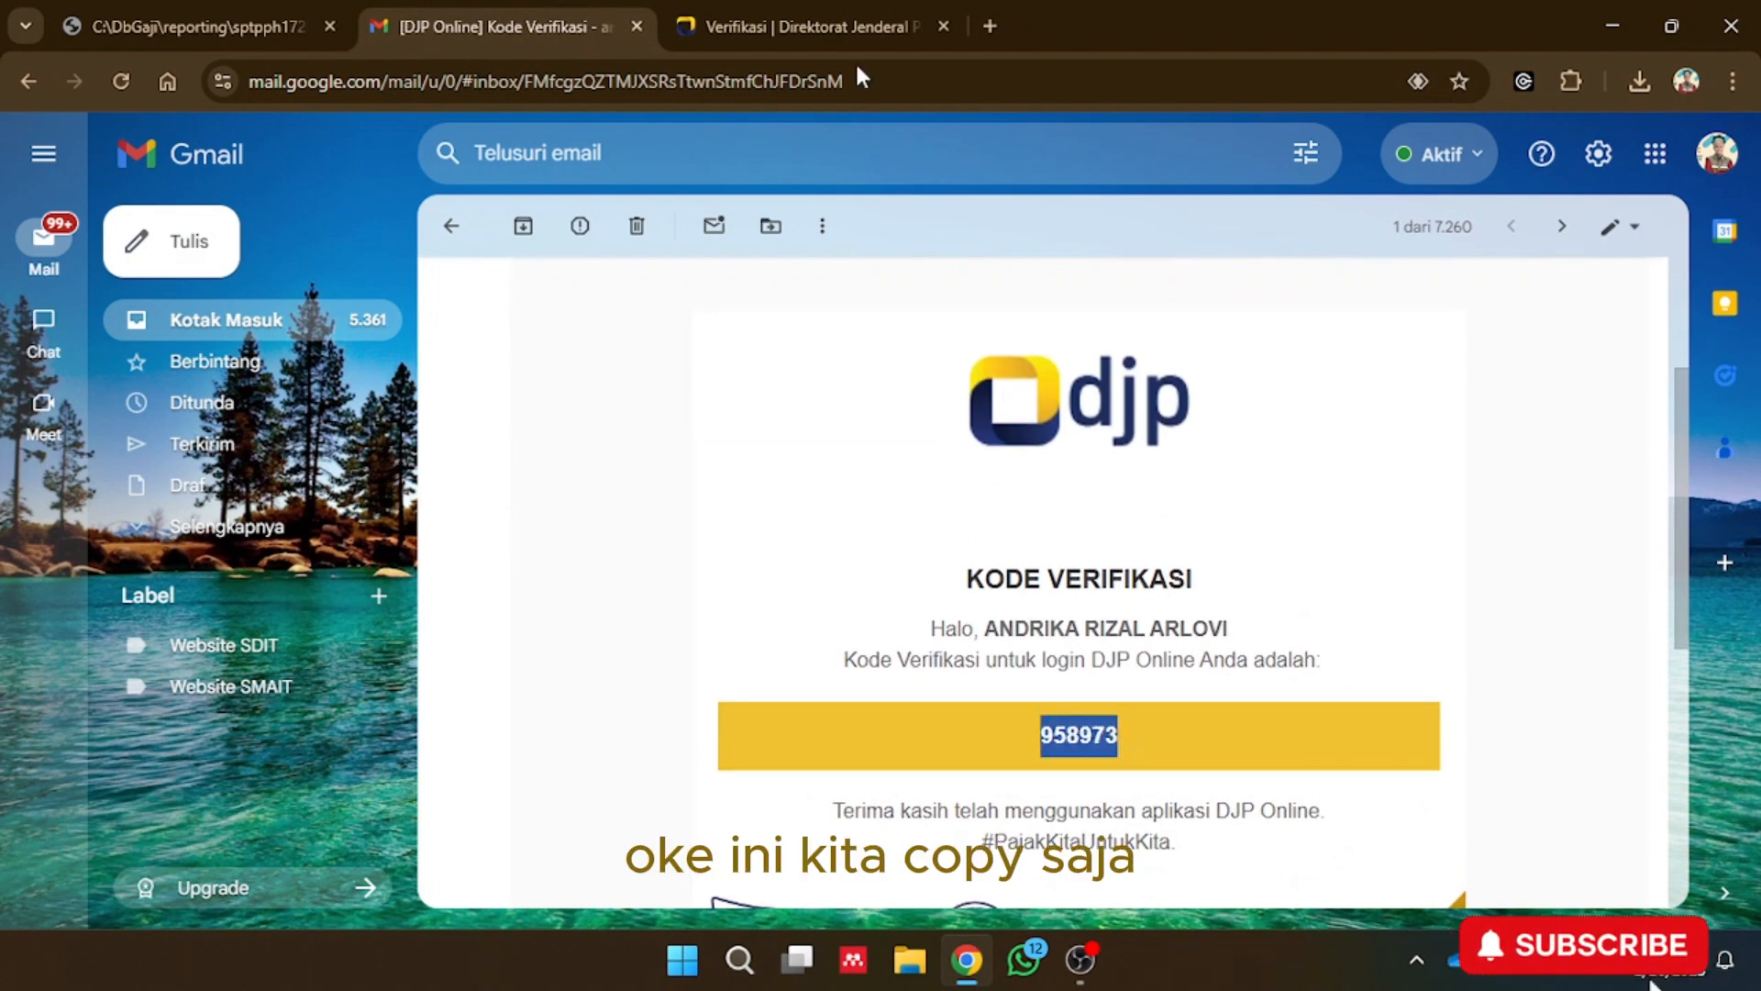
pyautogui.click(799, 29)
# - Paste the verification code, then go to Lapor and the e-Filing service
pyautogui.click(732, 623)
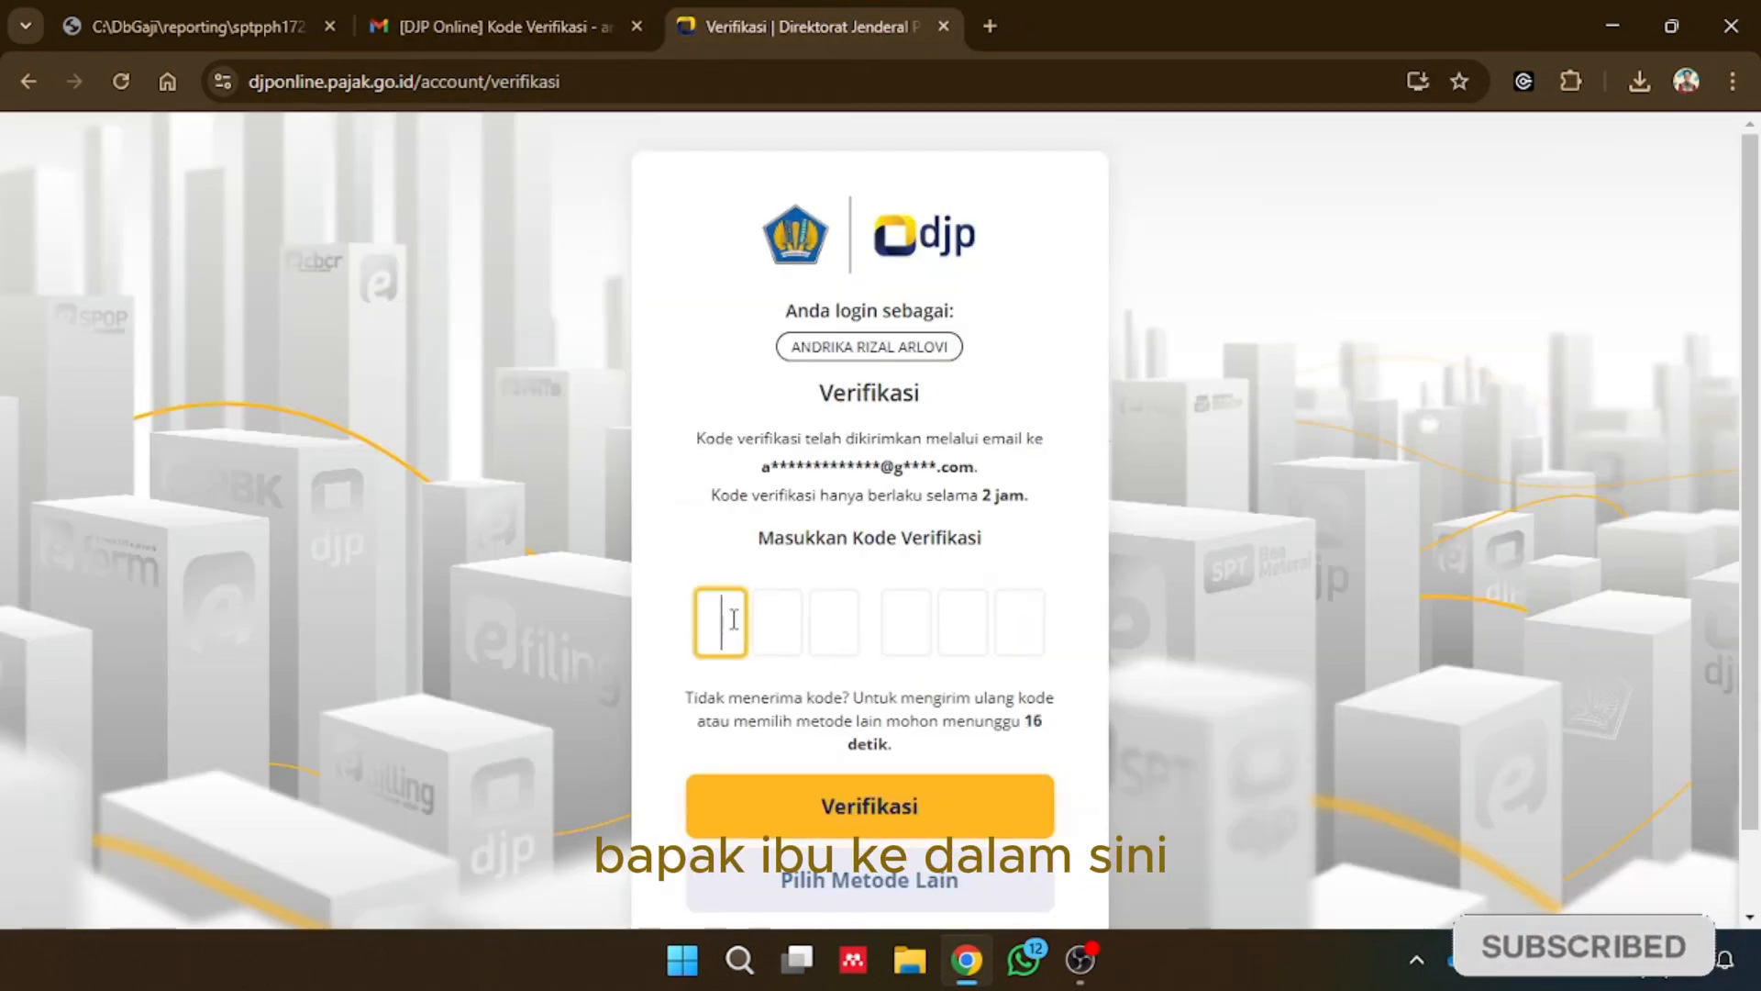
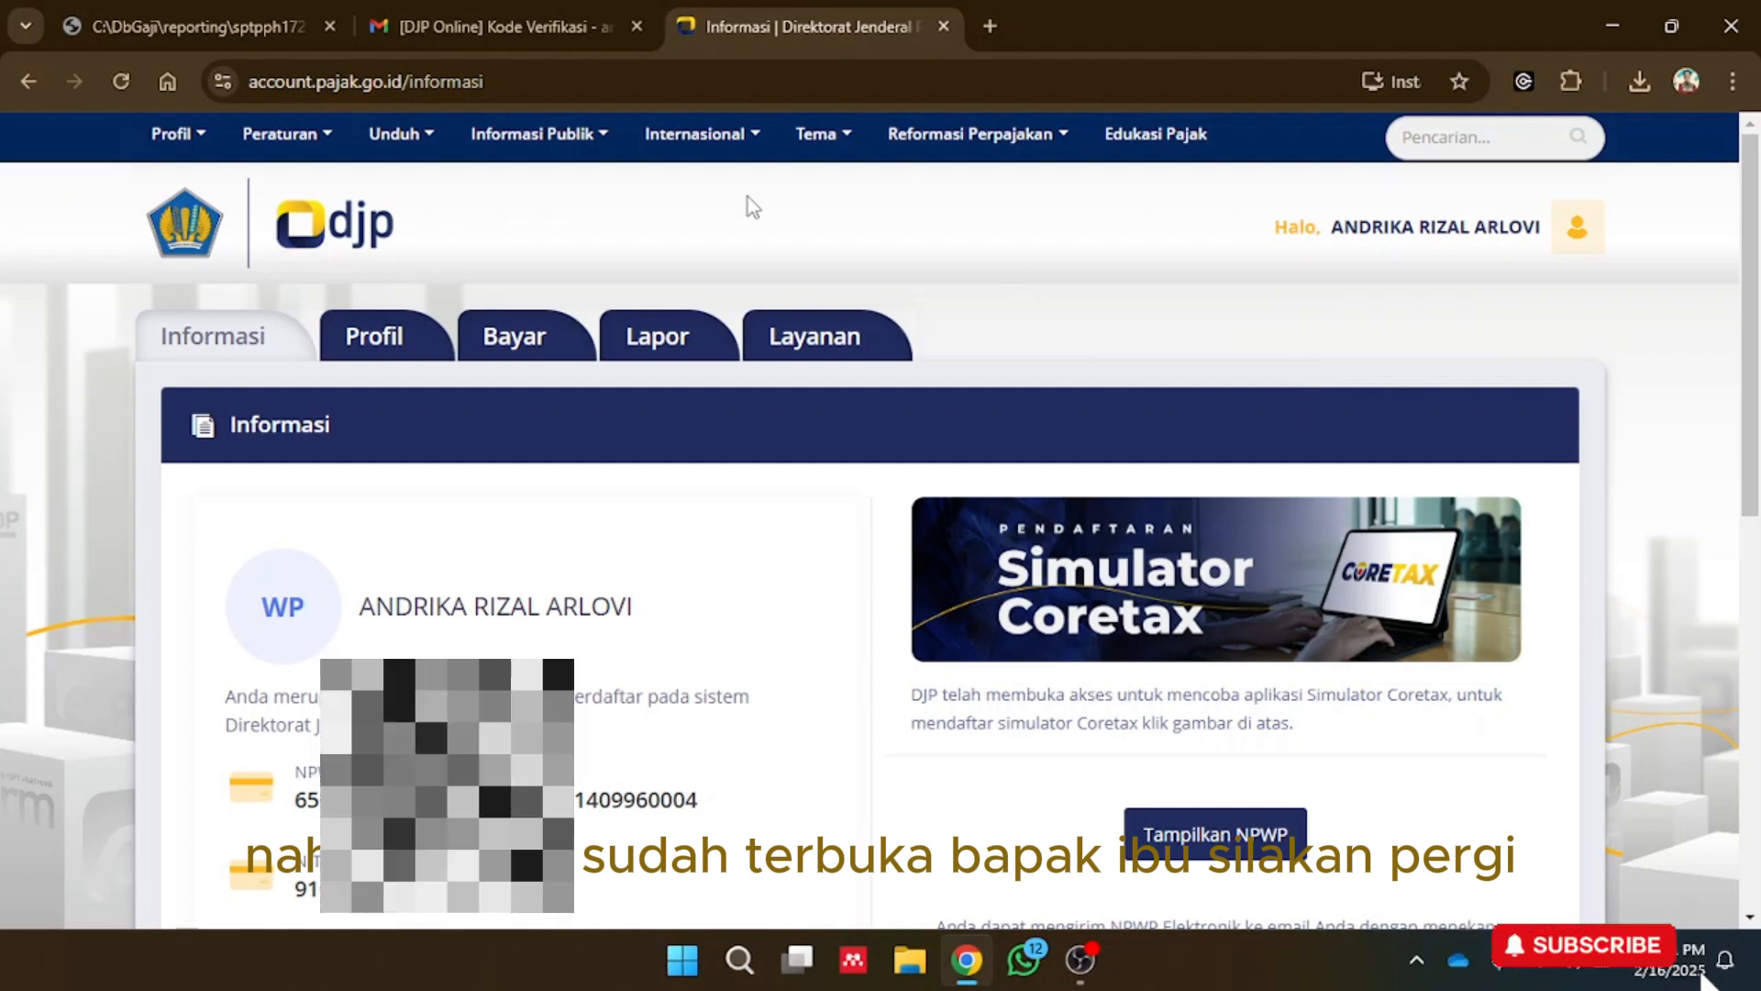
pyautogui.click(652, 341)
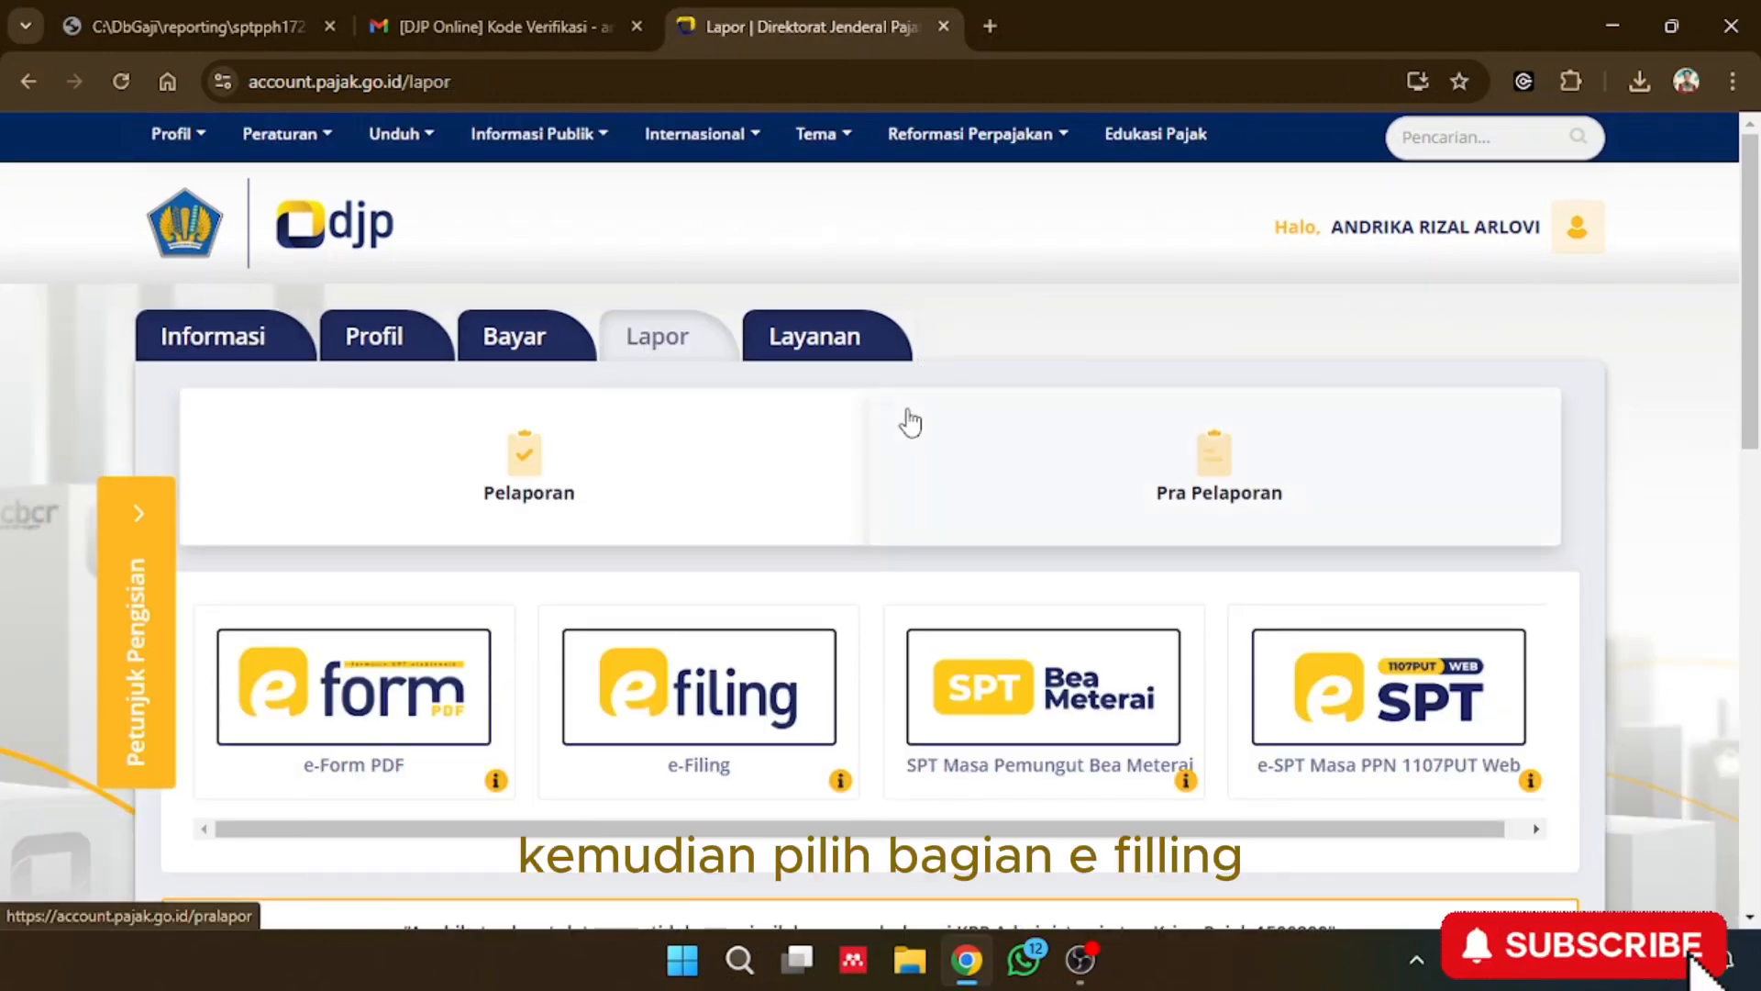
pyautogui.click(697, 705)
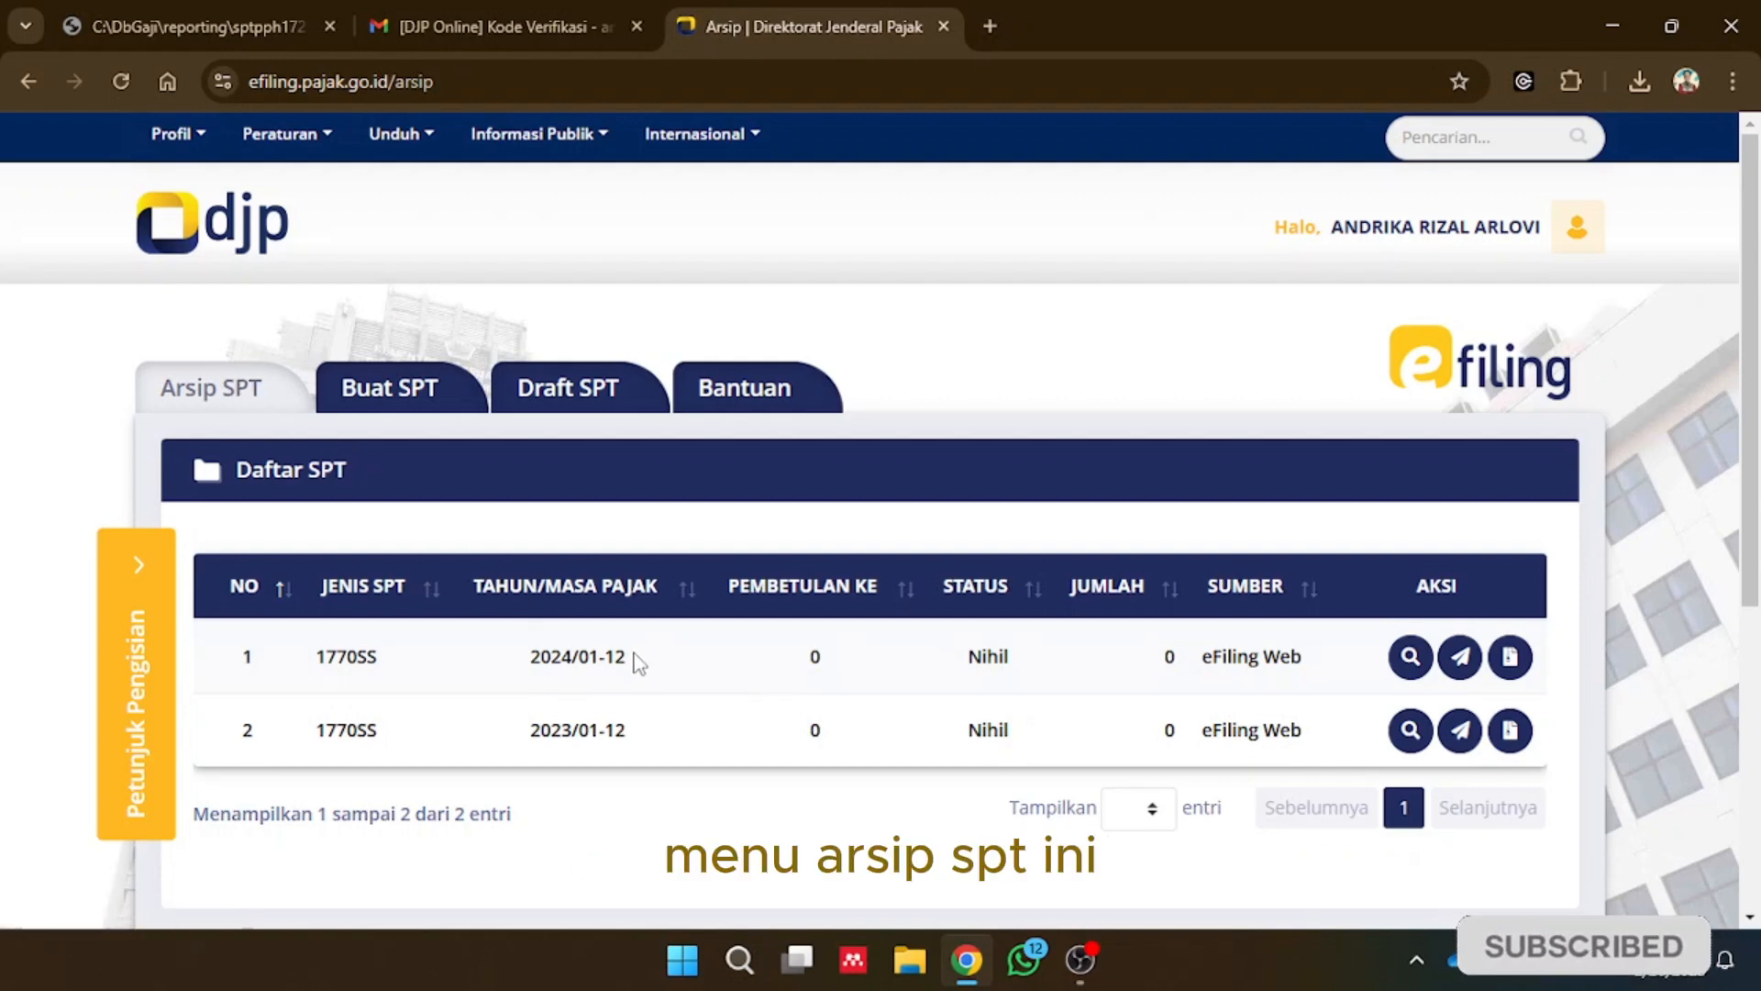
# - Highlight the 2024 return in the Arsip SPT list, then go to Buat SPT
pyautogui.moveTo(530, 657); pyautogui.dragTo(577, 658)
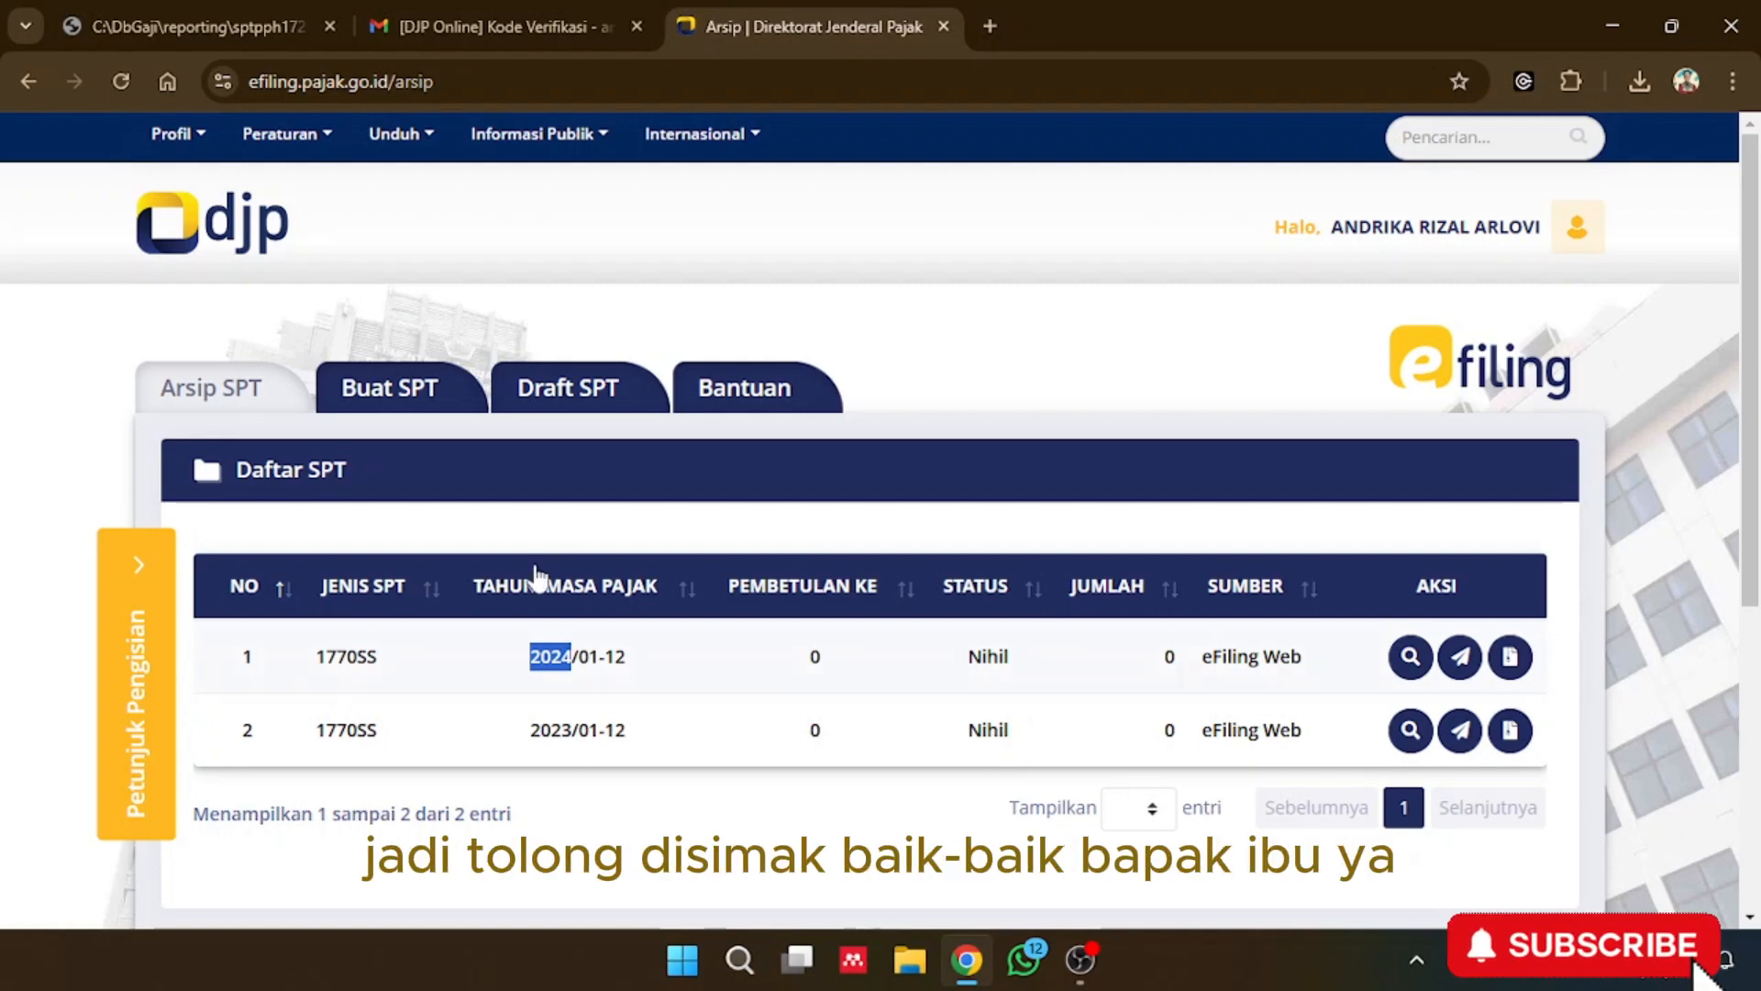
pyautogui.click(650, 522)
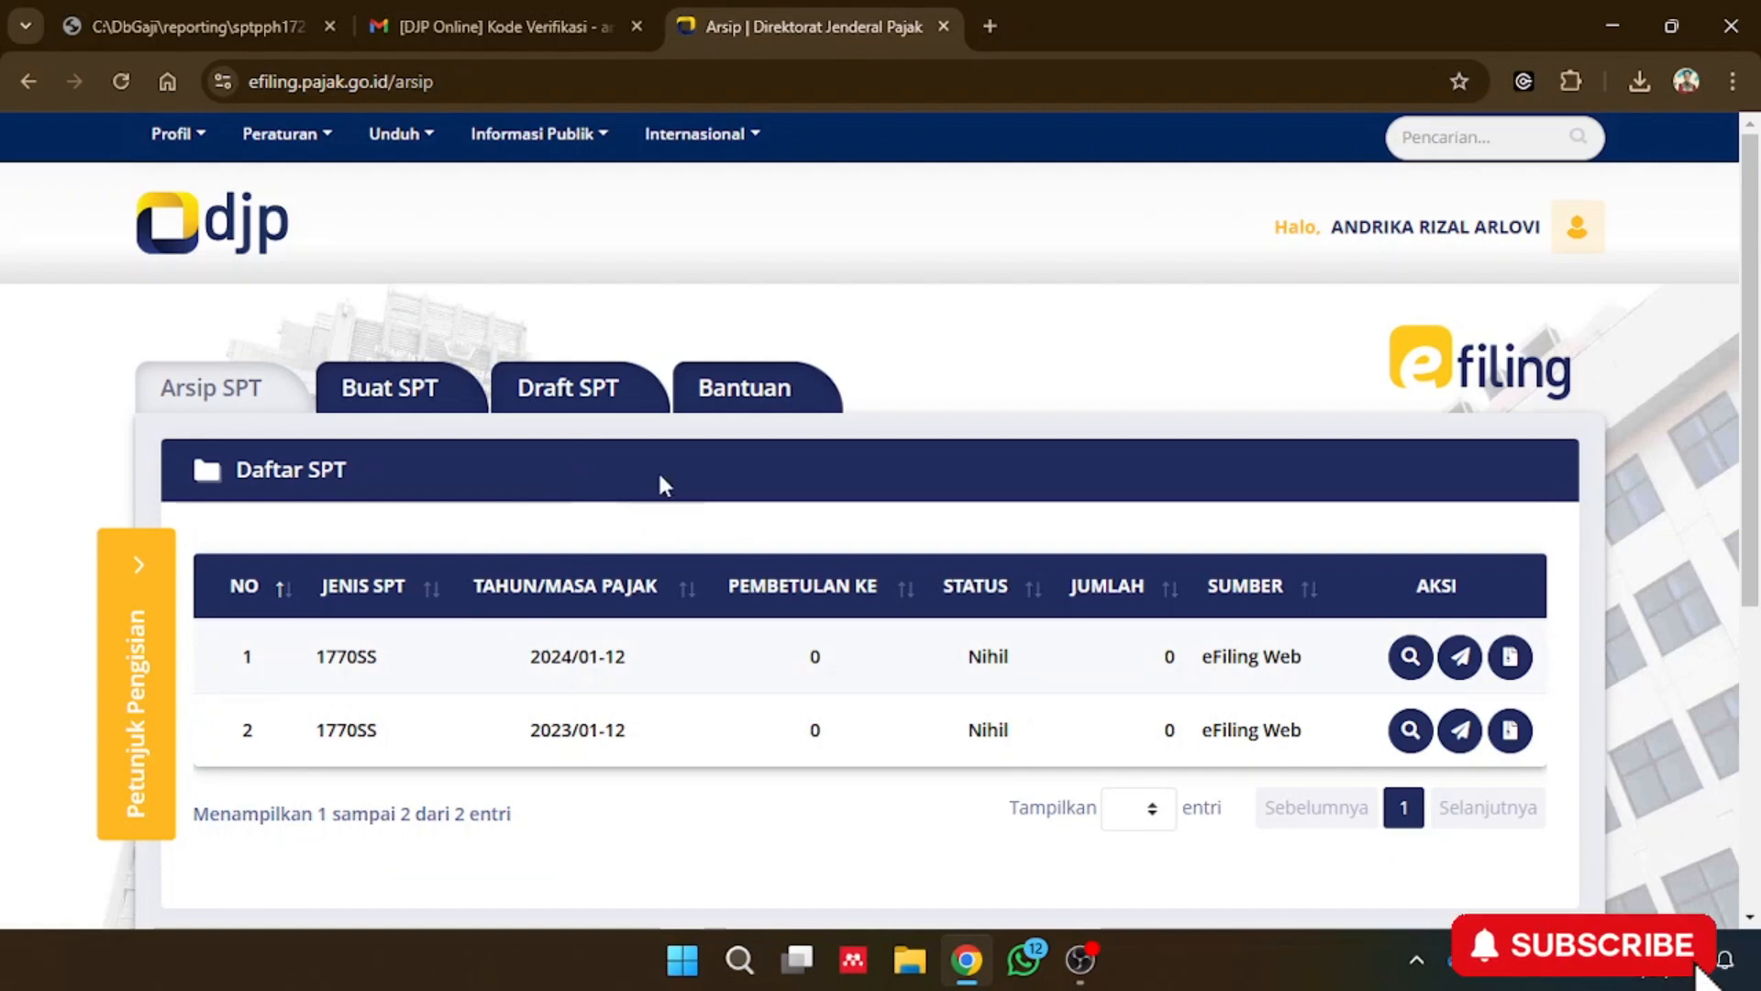
pyautogui.click(392, 404)
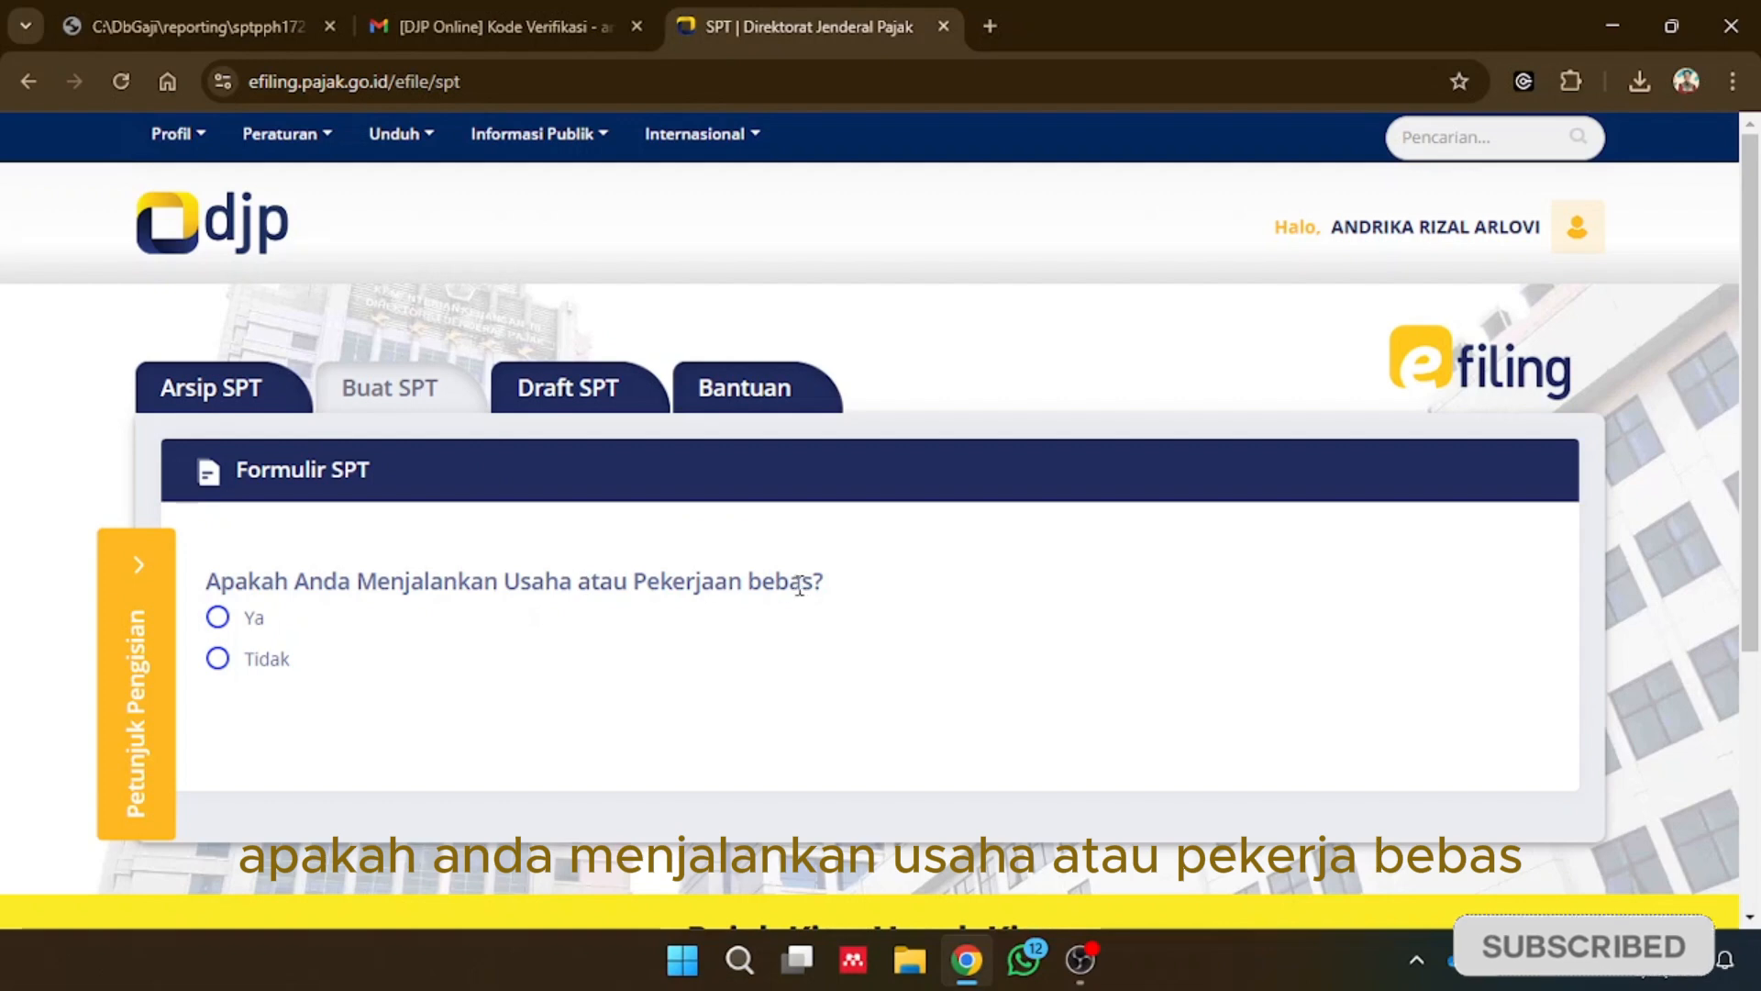
# - Answer Tidak to the business/freelance and Suami/Istri MT/PH questions, then highlight the gross income question
pyautogui.click(262, 658)
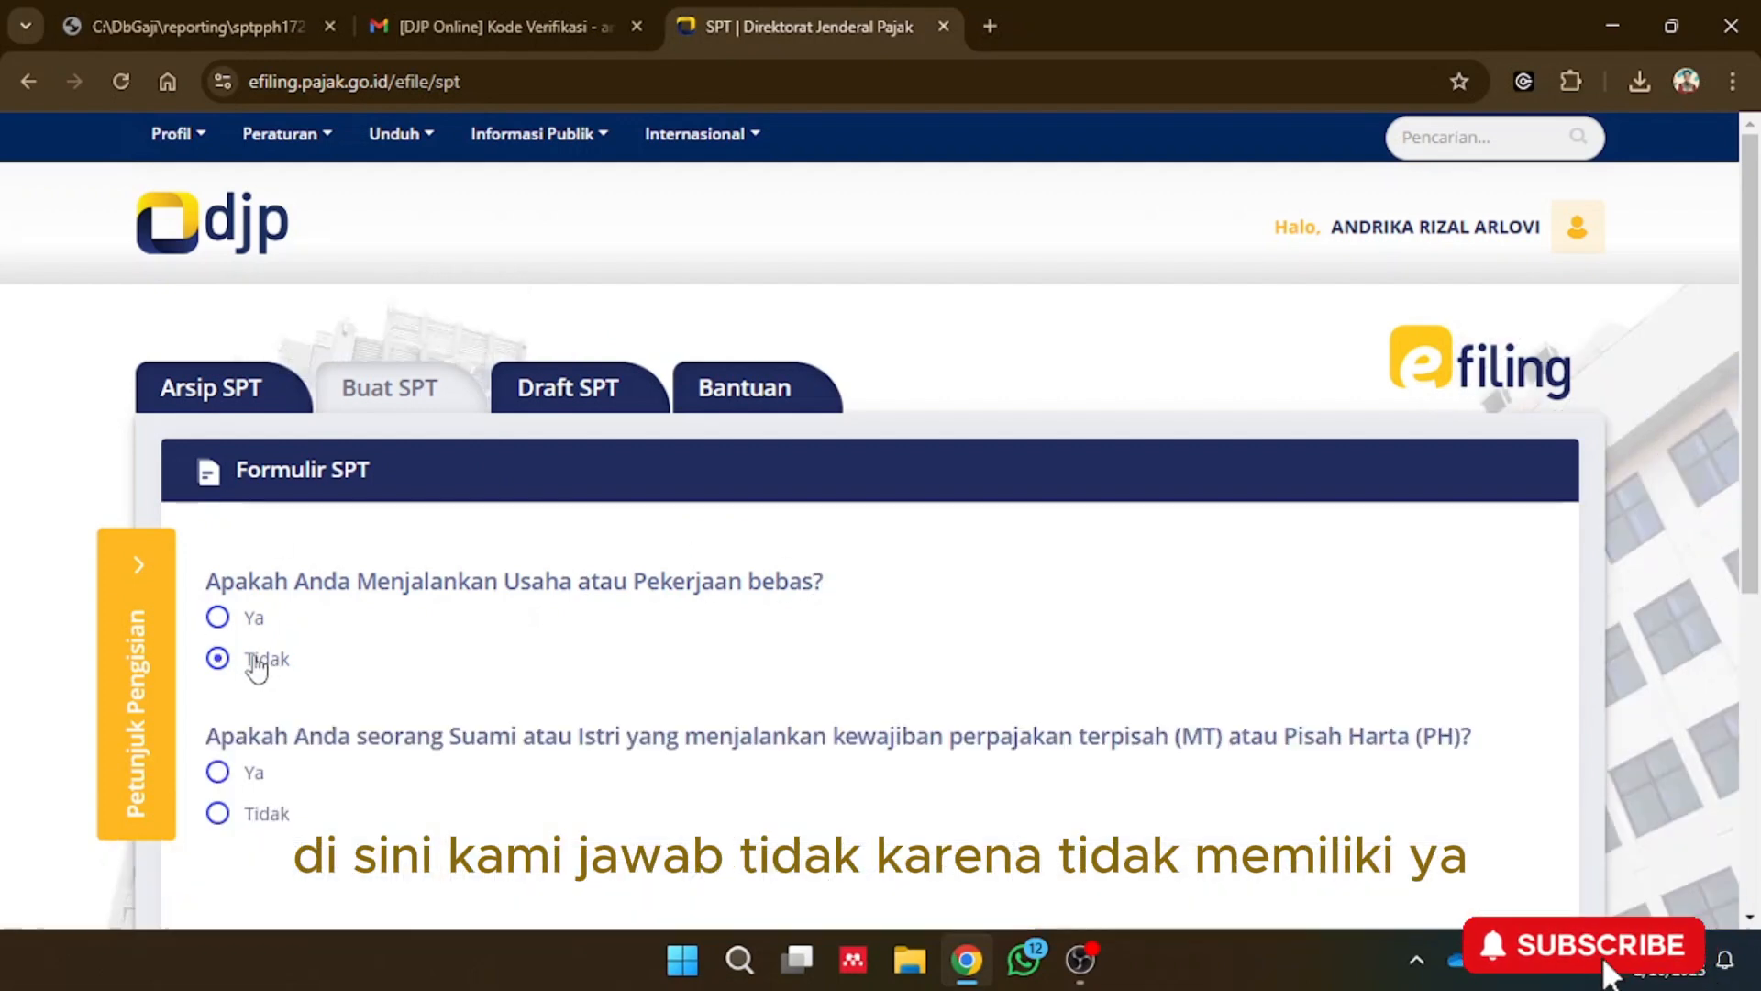
pyautogui.scroll(-3, 662, 573)
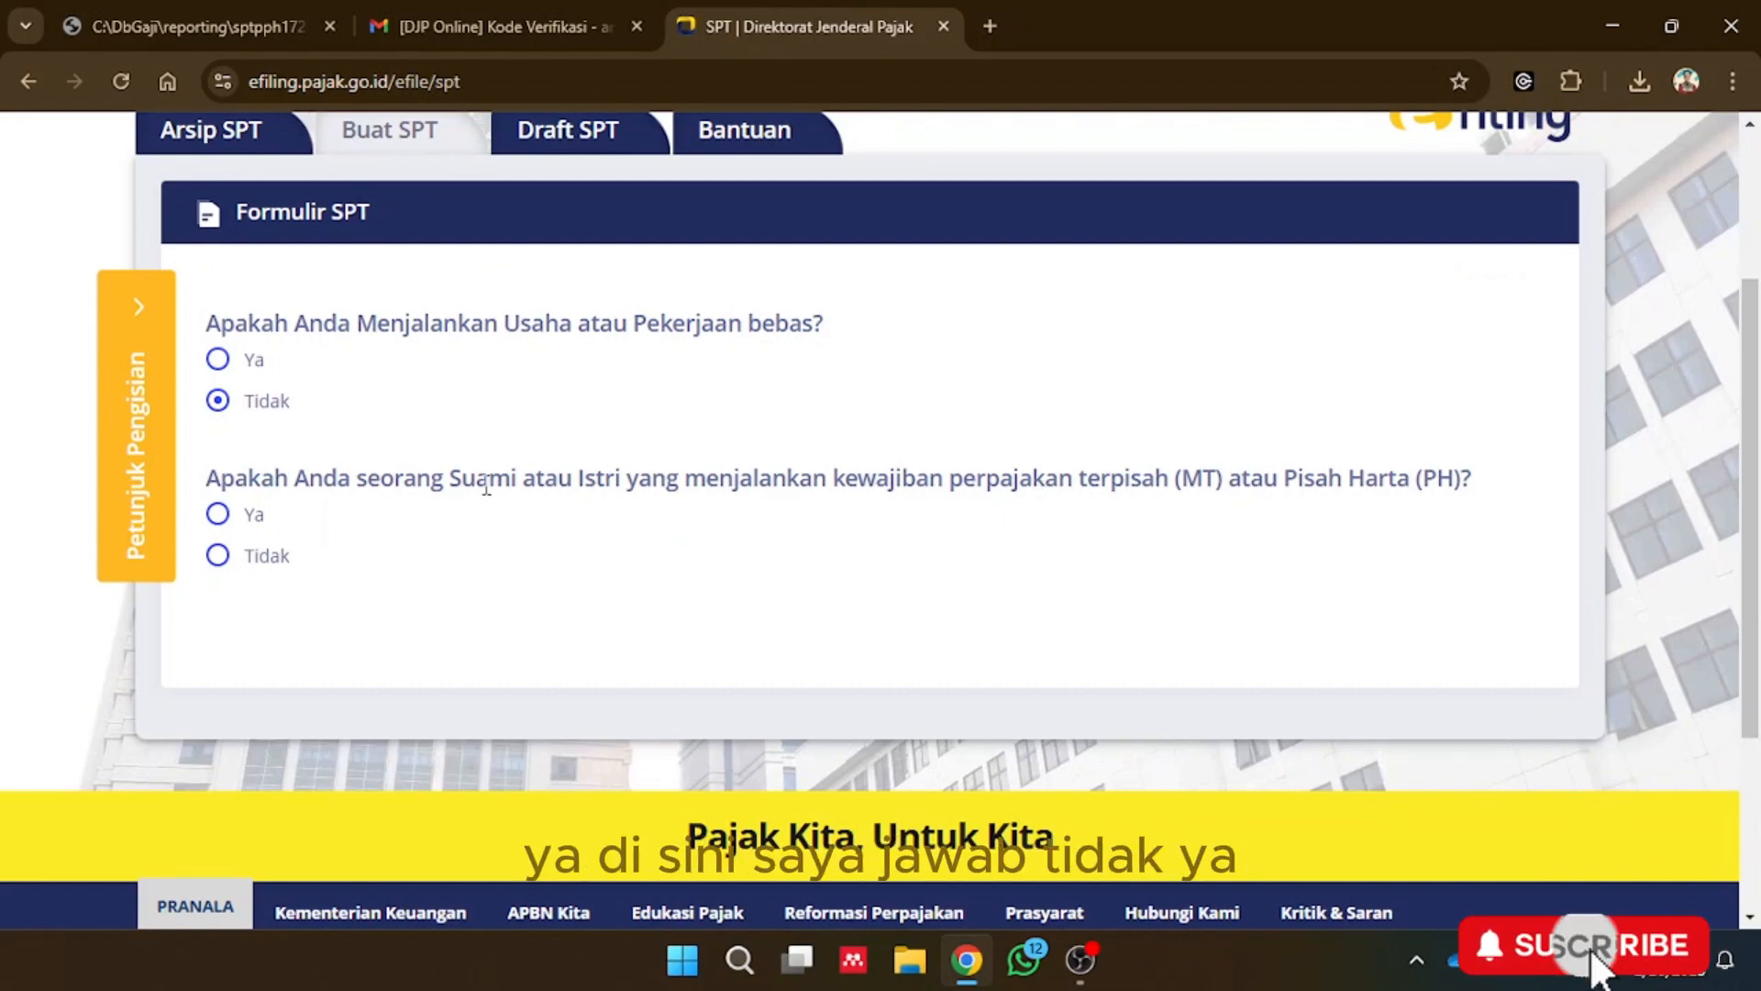
pyautogui.click(271, 562)
pyautogui.scroll(-1, 679, 503)
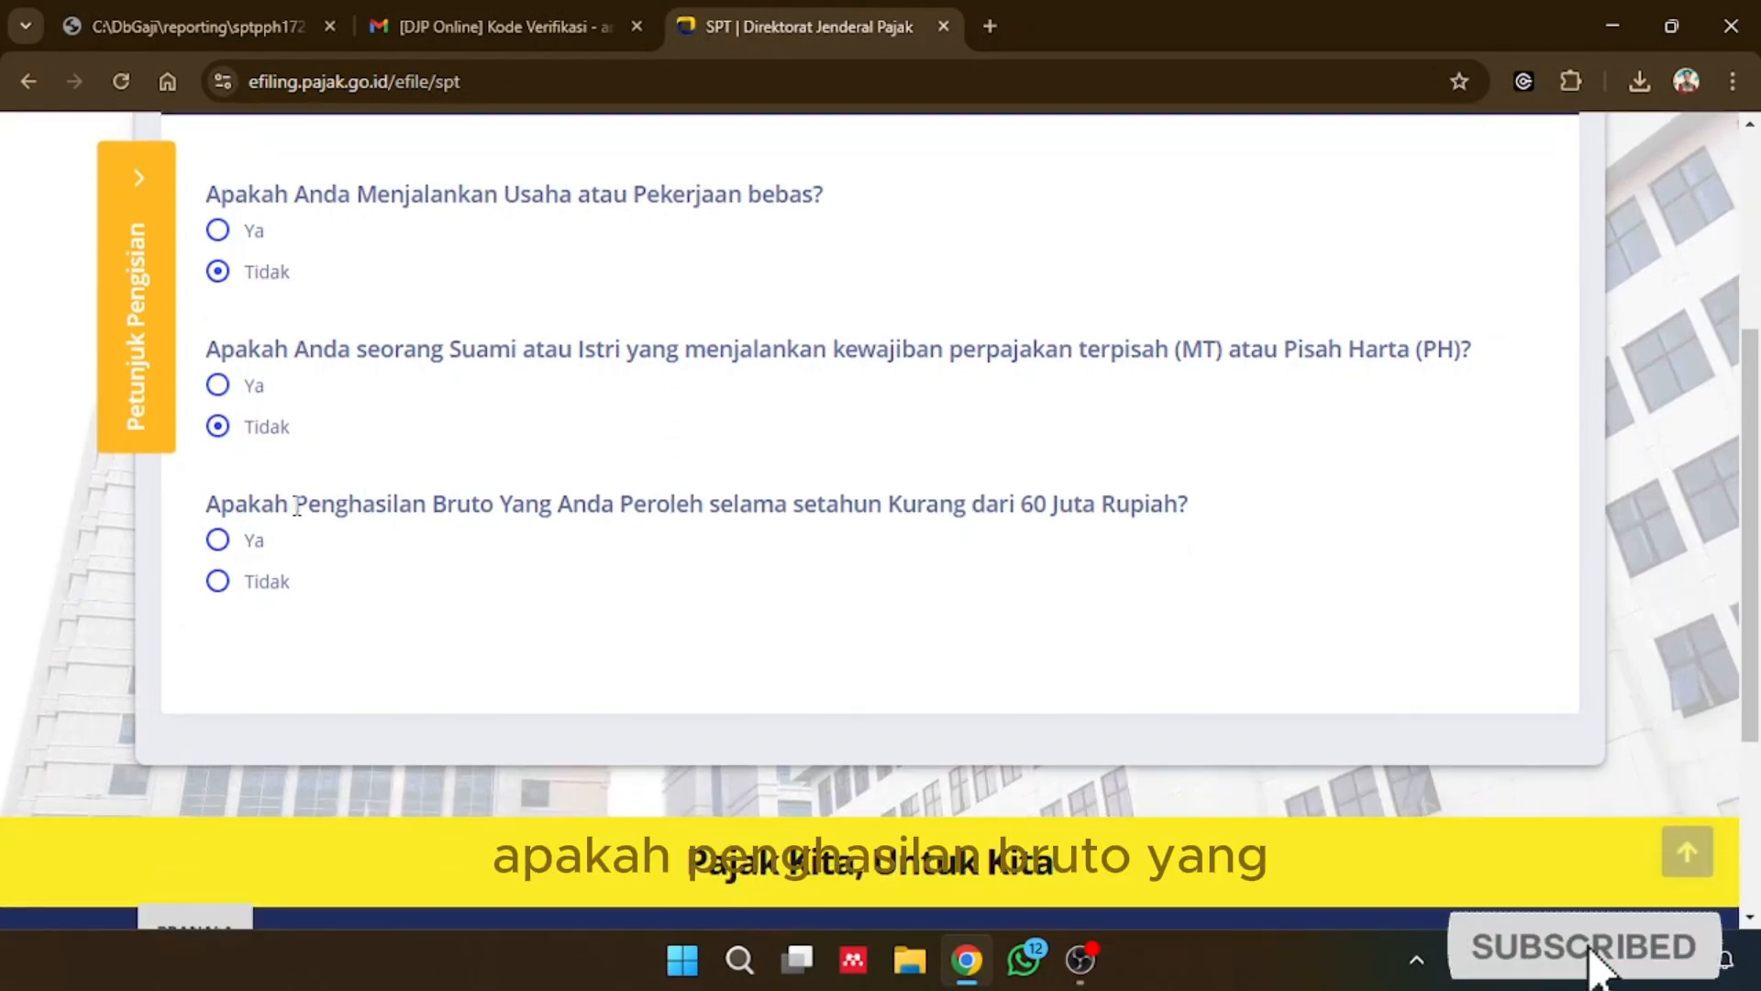
pyautogui.moveTo(293, 505); pyautogui.dragTo(1105, 511)
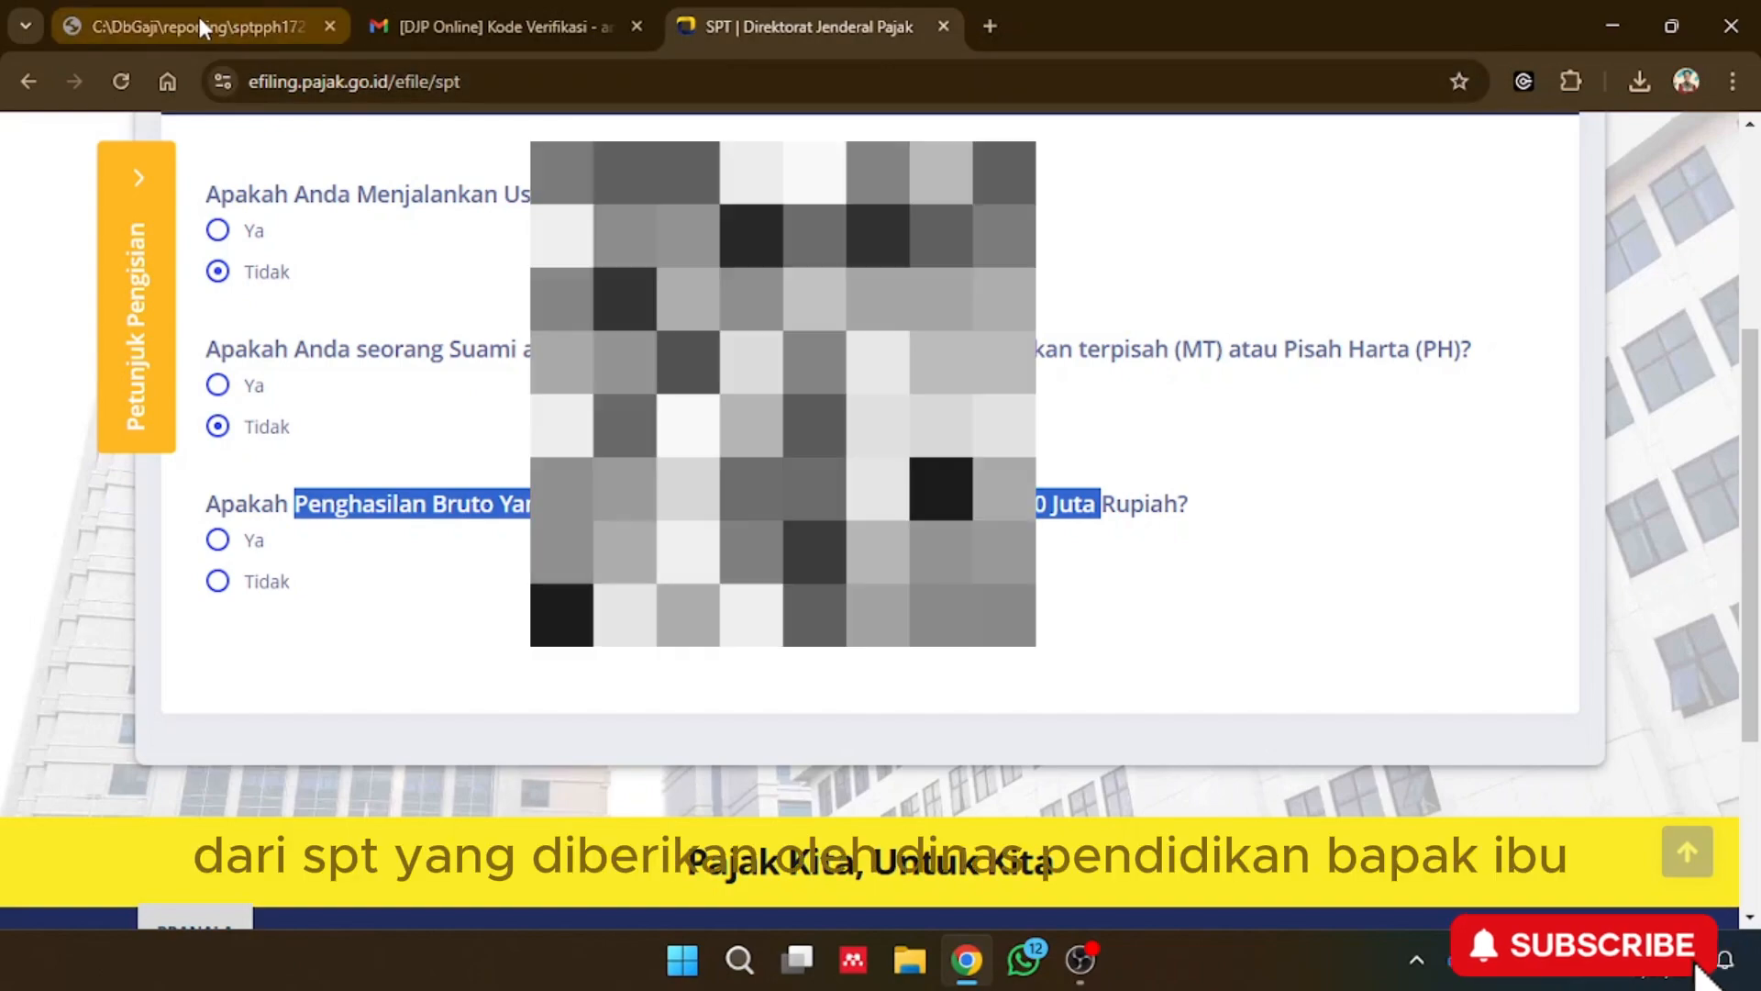
pyautogui.click(196, 22)
pyautogui.scroll(-5, 1092, 523)
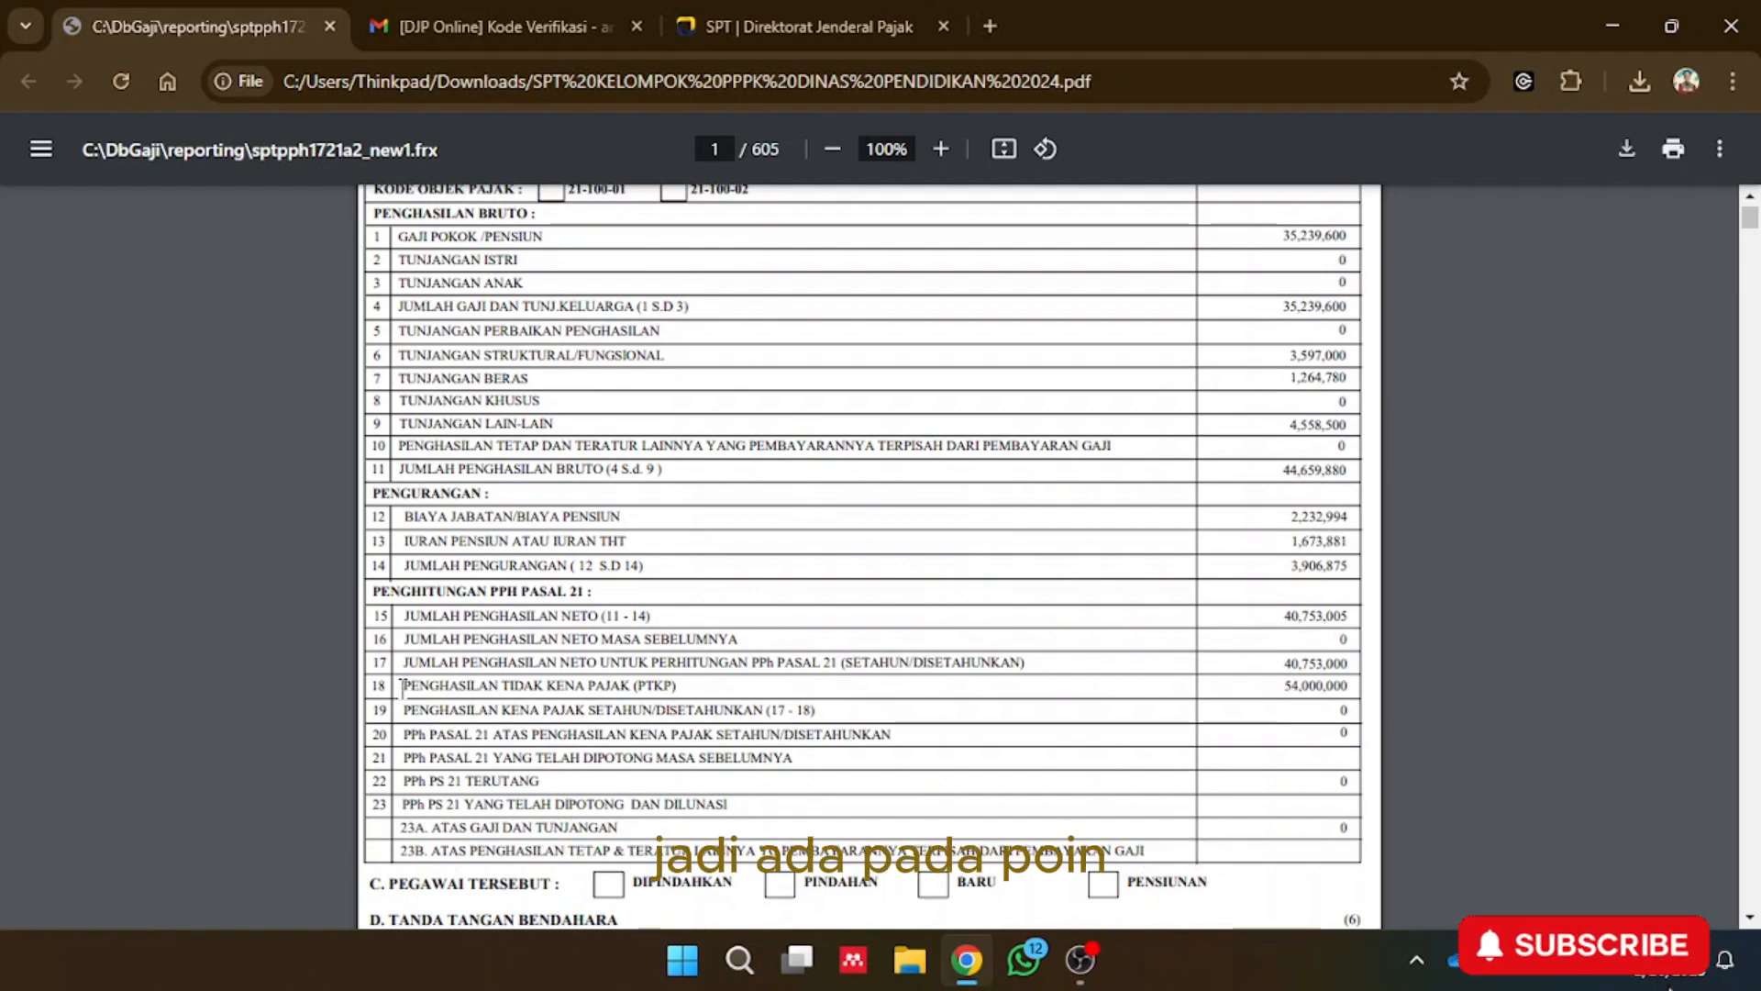
pyautogui.moveTo(422, 686); pyautogui.dragTo(675, 683)
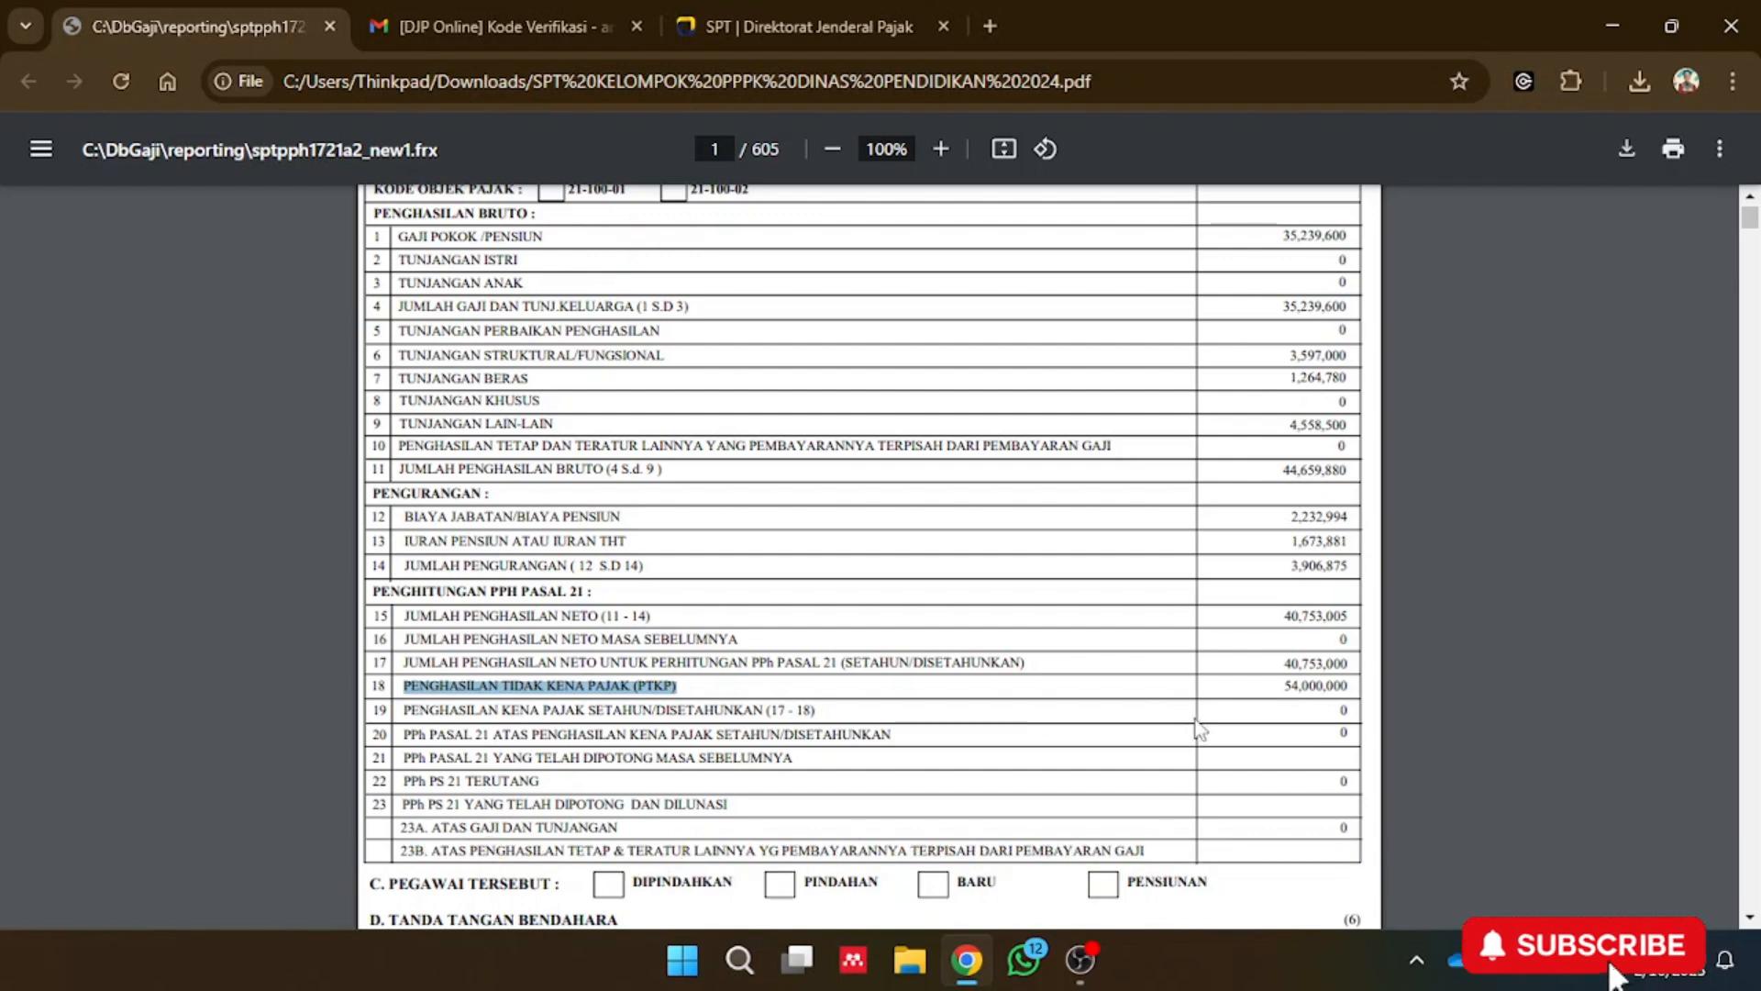
pyautogui.moveTo(1283, 686); pyautogui.dragTo(1341, 691)
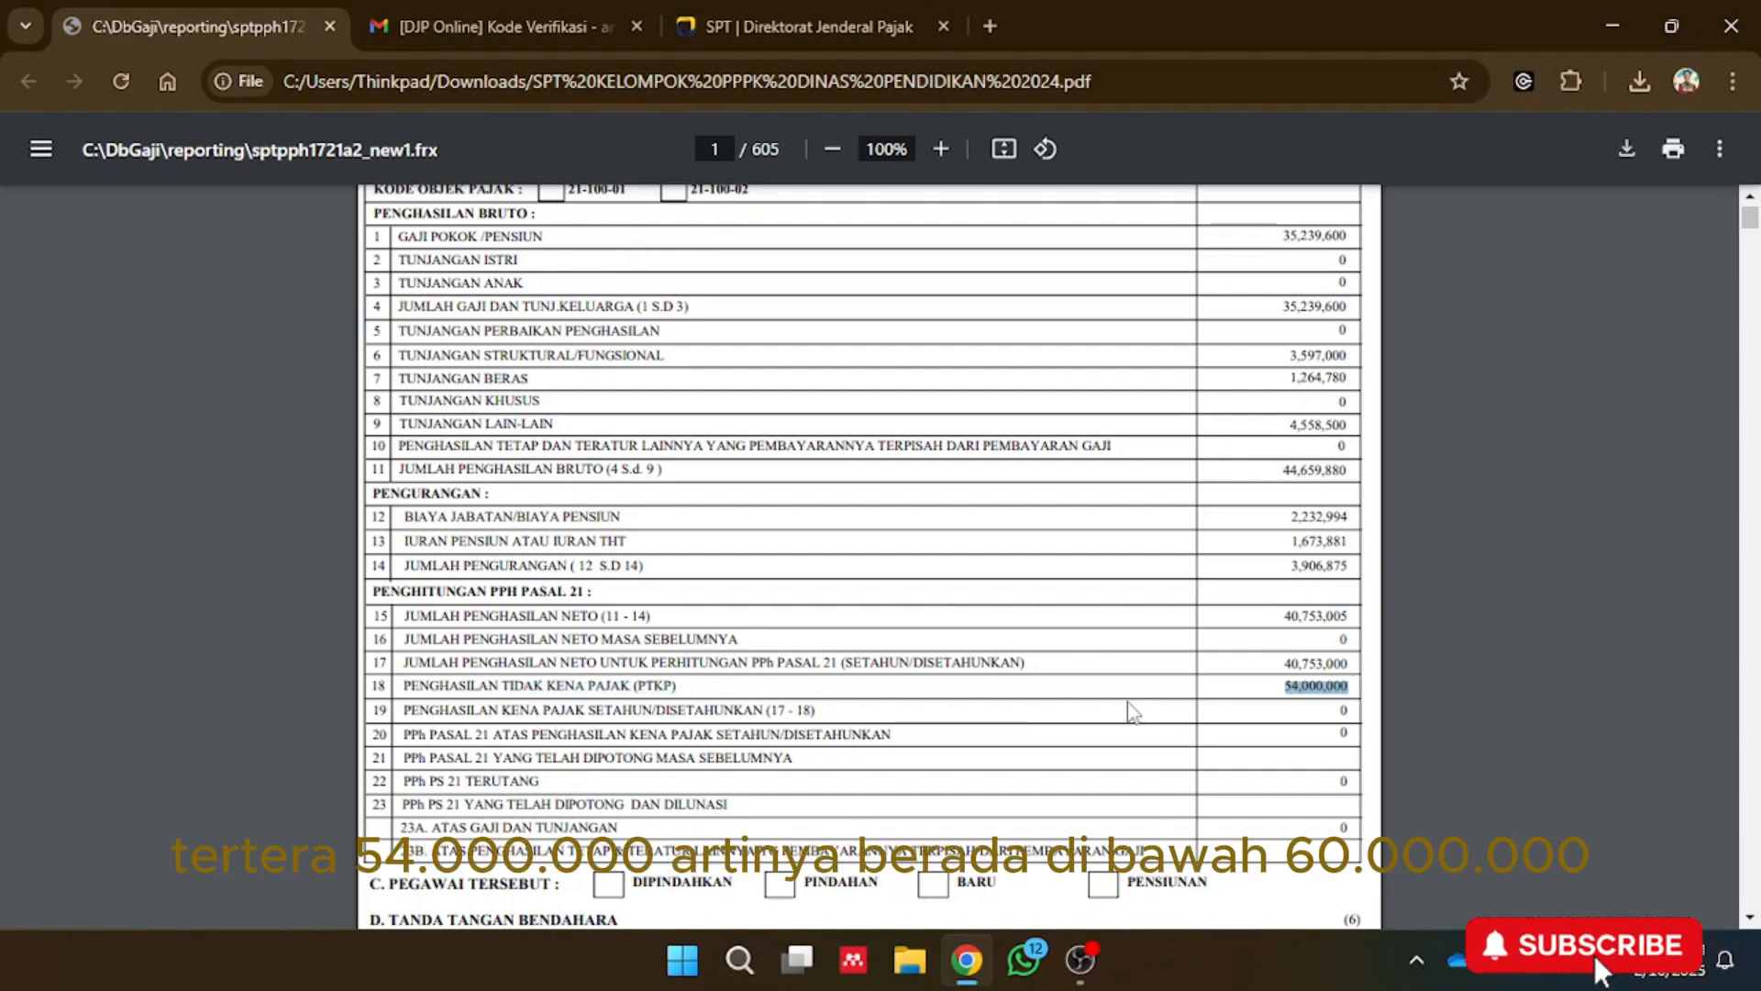
pyautogui.click(773, 15)
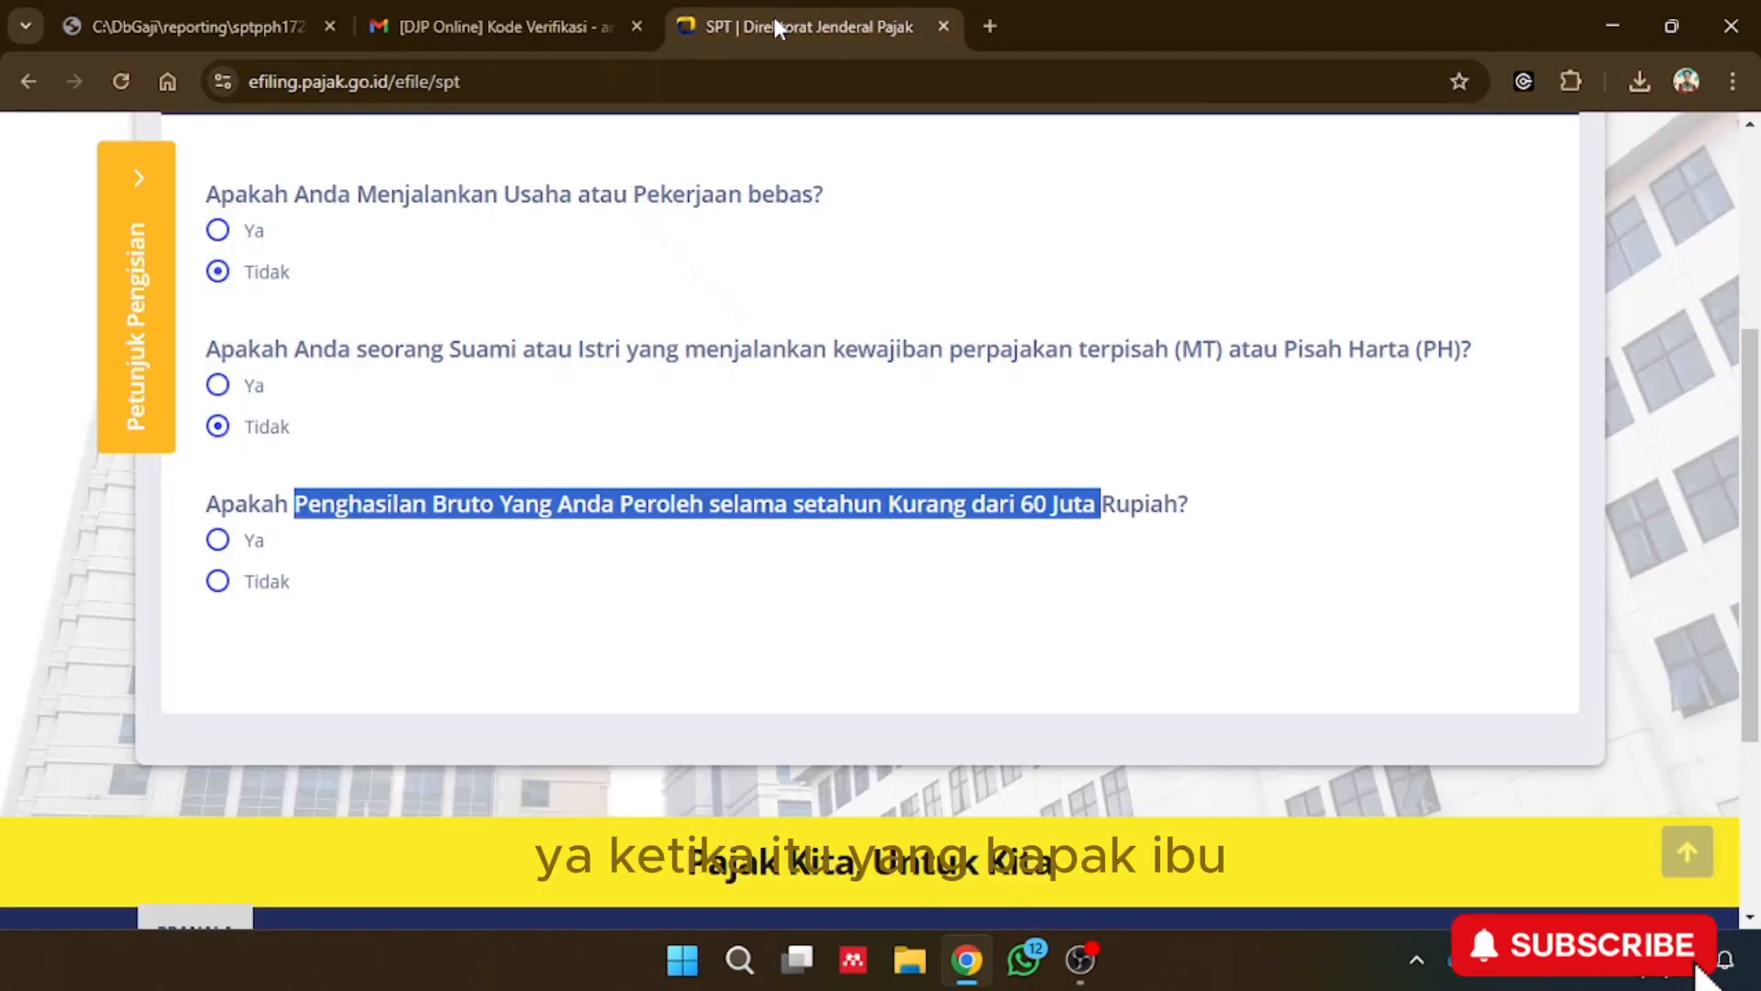
# - Answer Ya to gross income under 60 Juta and start the SPT 1770 SS form
pyautogui.click(357, 500)
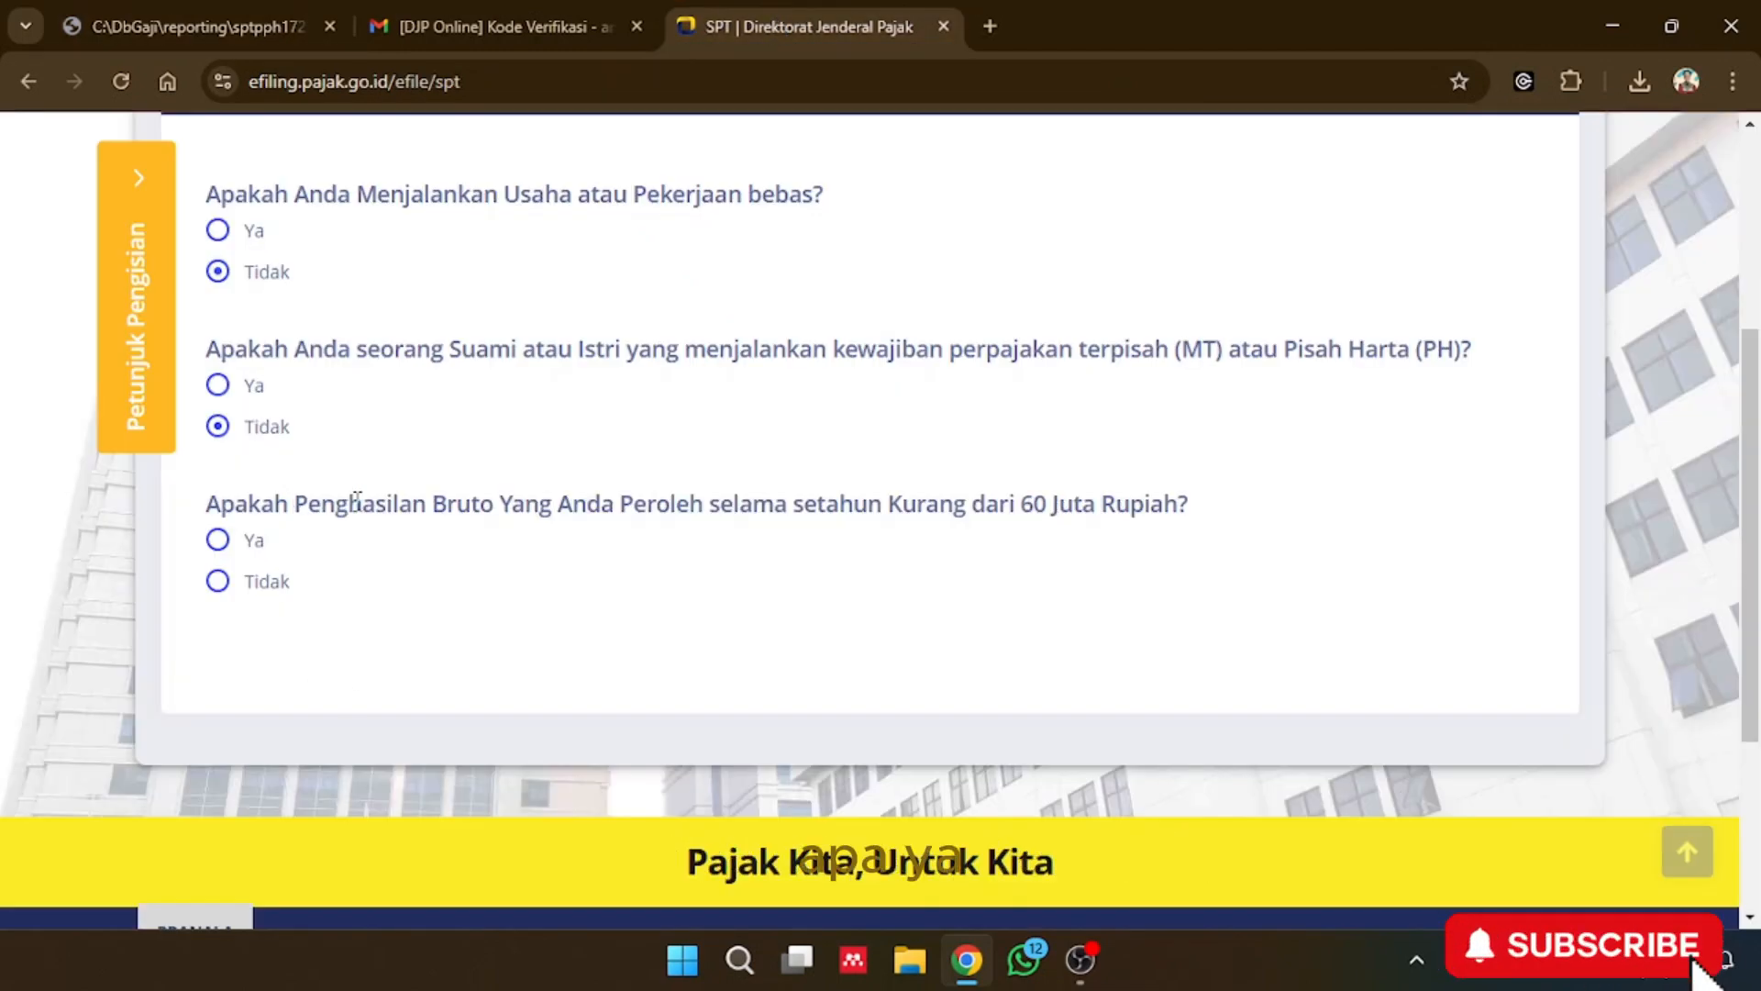
pyautogui.click(246, 547)
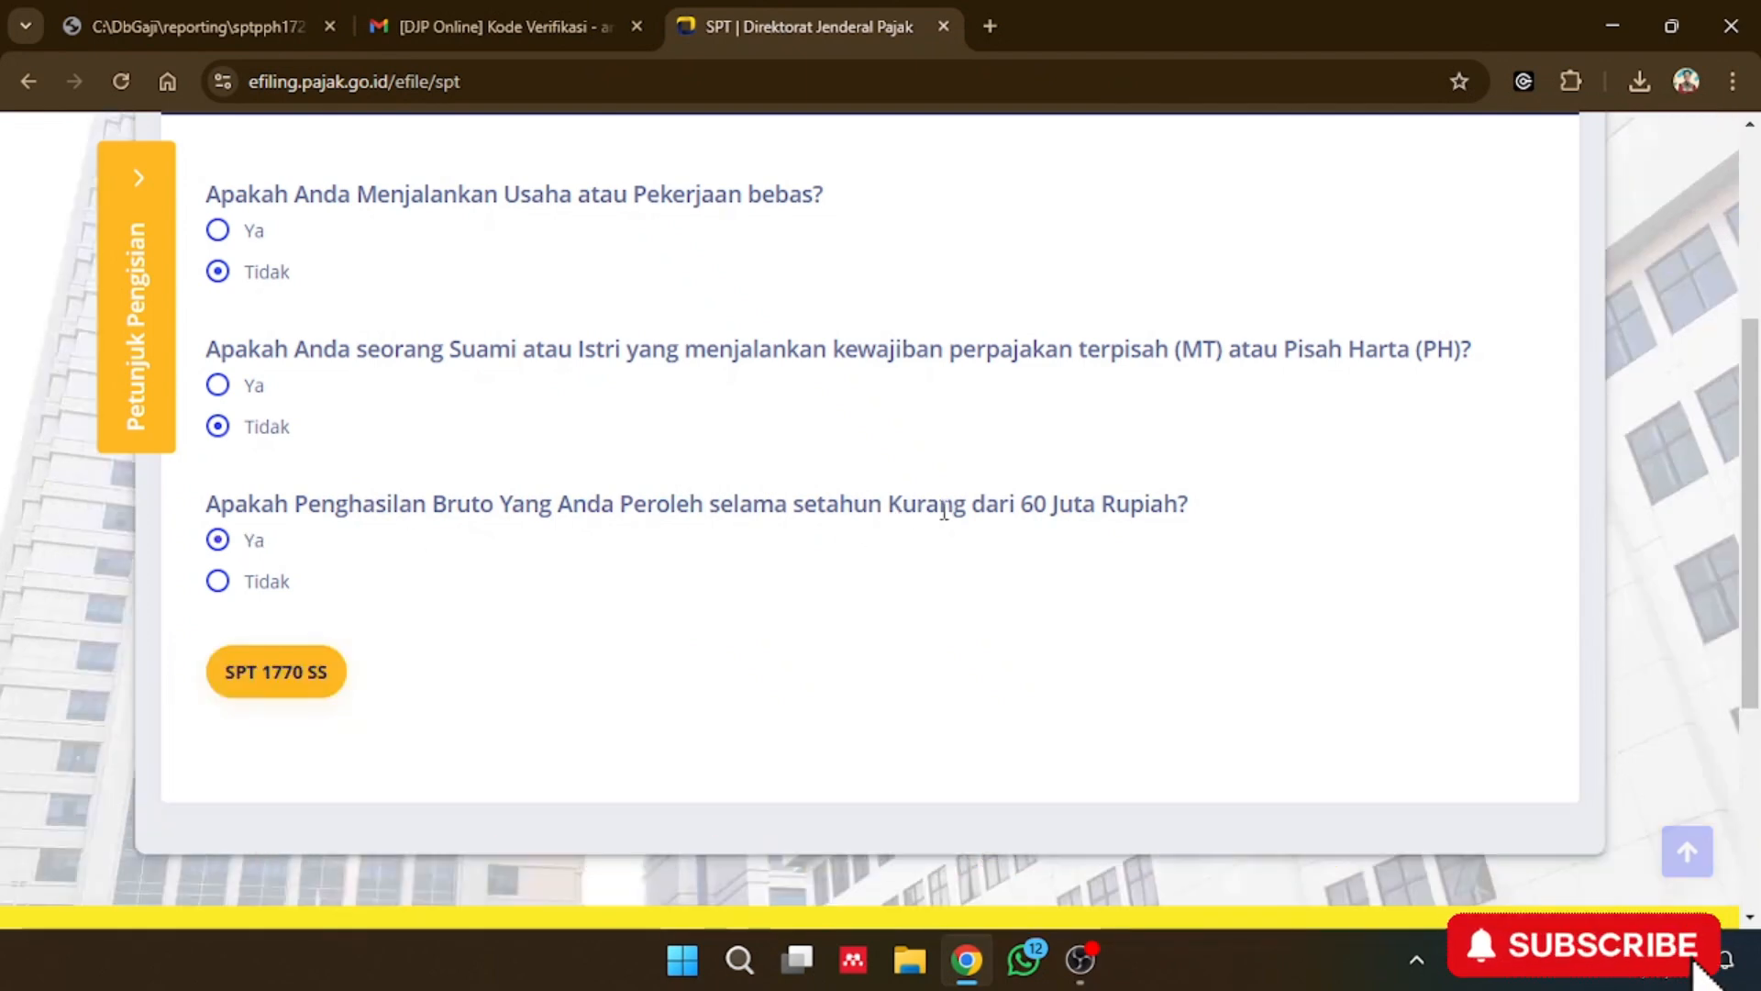
pyautogui.click(287, 683)
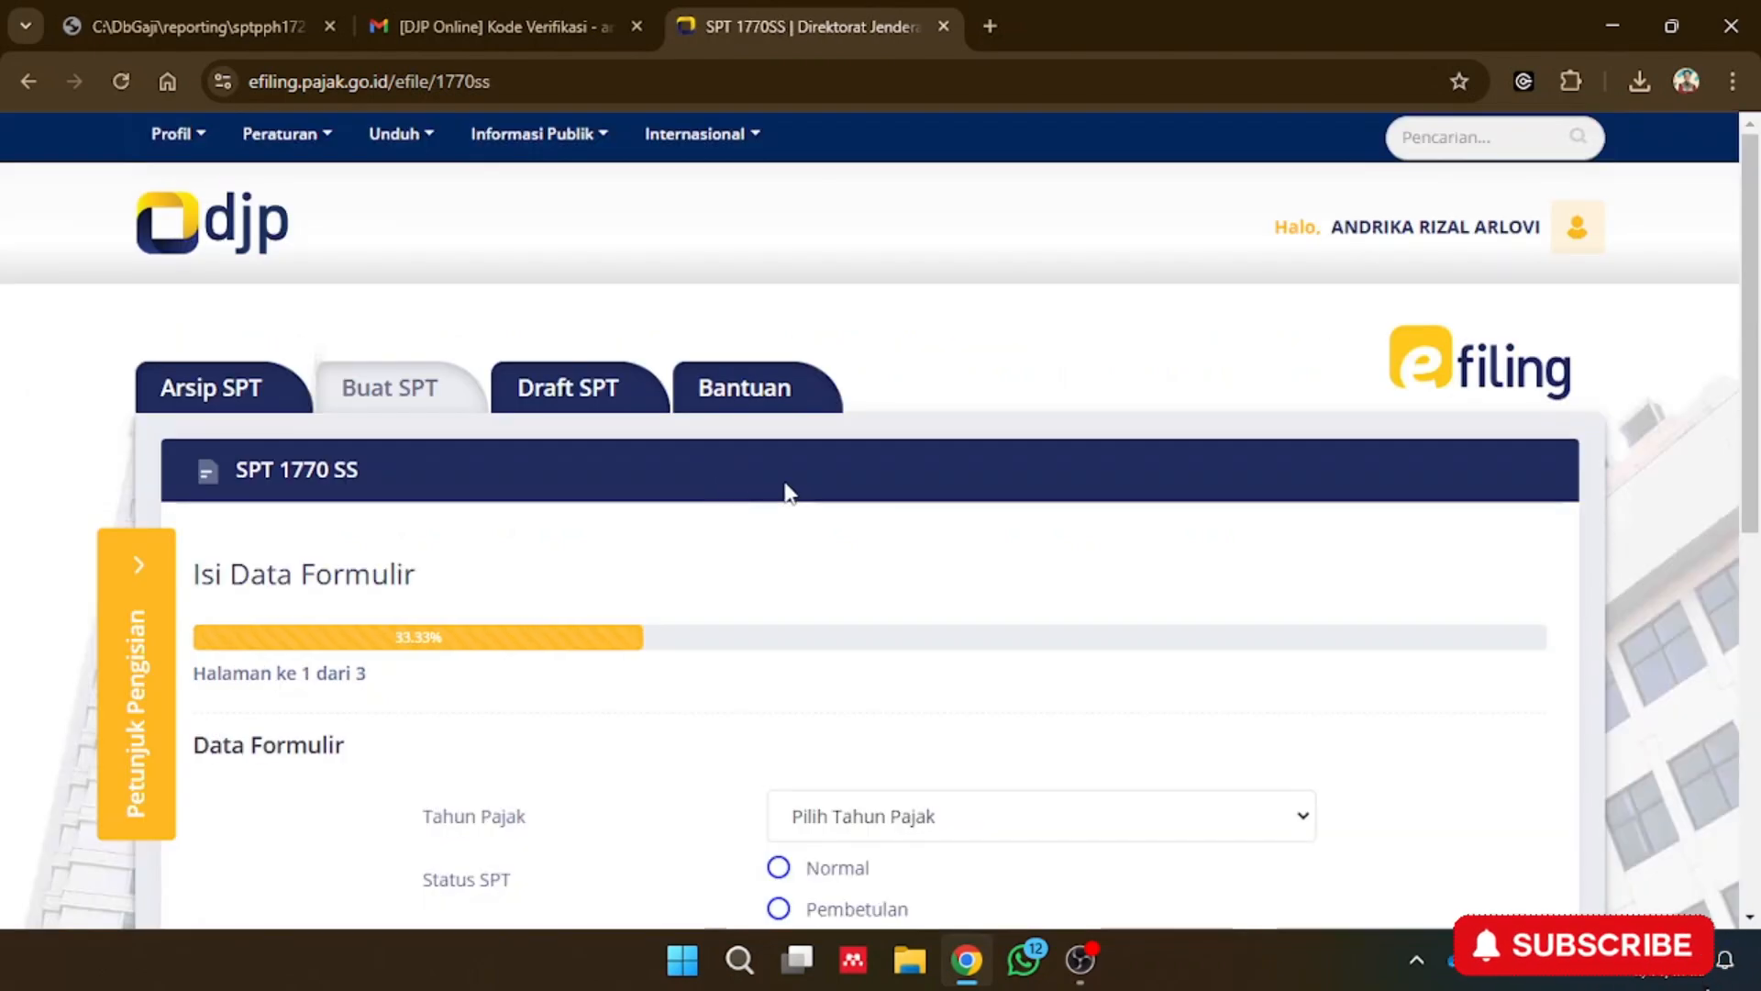
# - Choose tax year 2024 with Normal status and try to continue past page 1
pyautogui.scroll(-3, 609, 499)
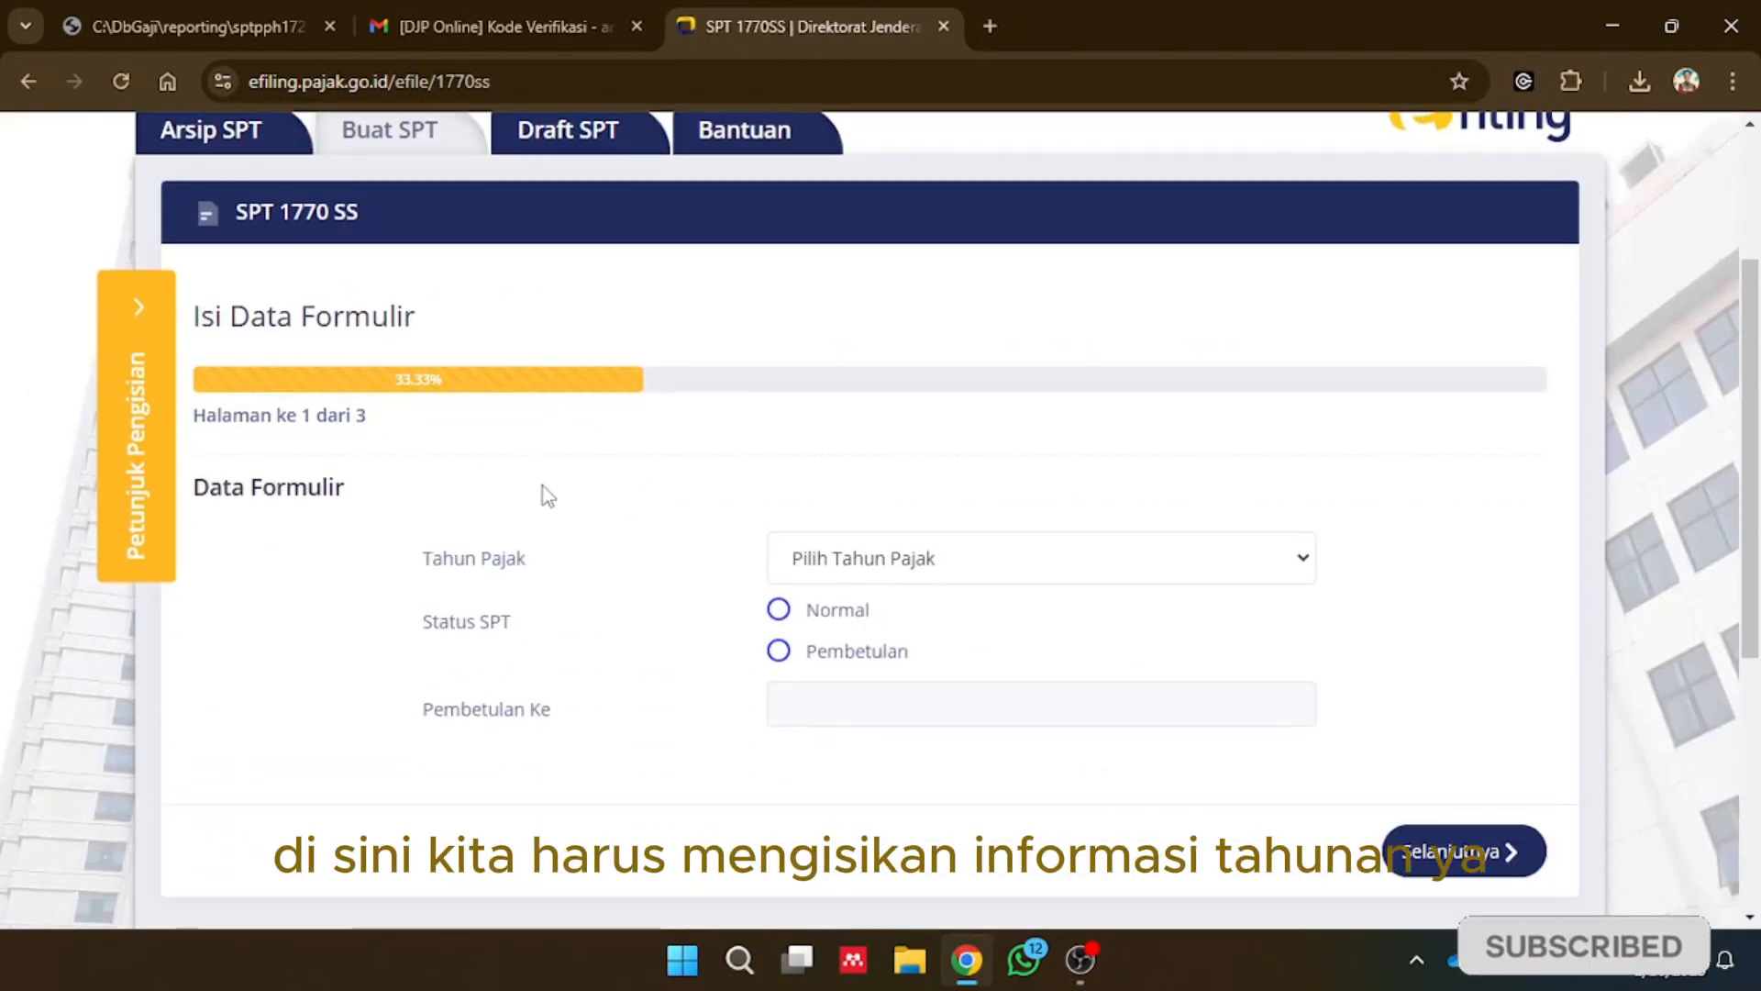
pyautogui.scroll(-2, 548, 495)
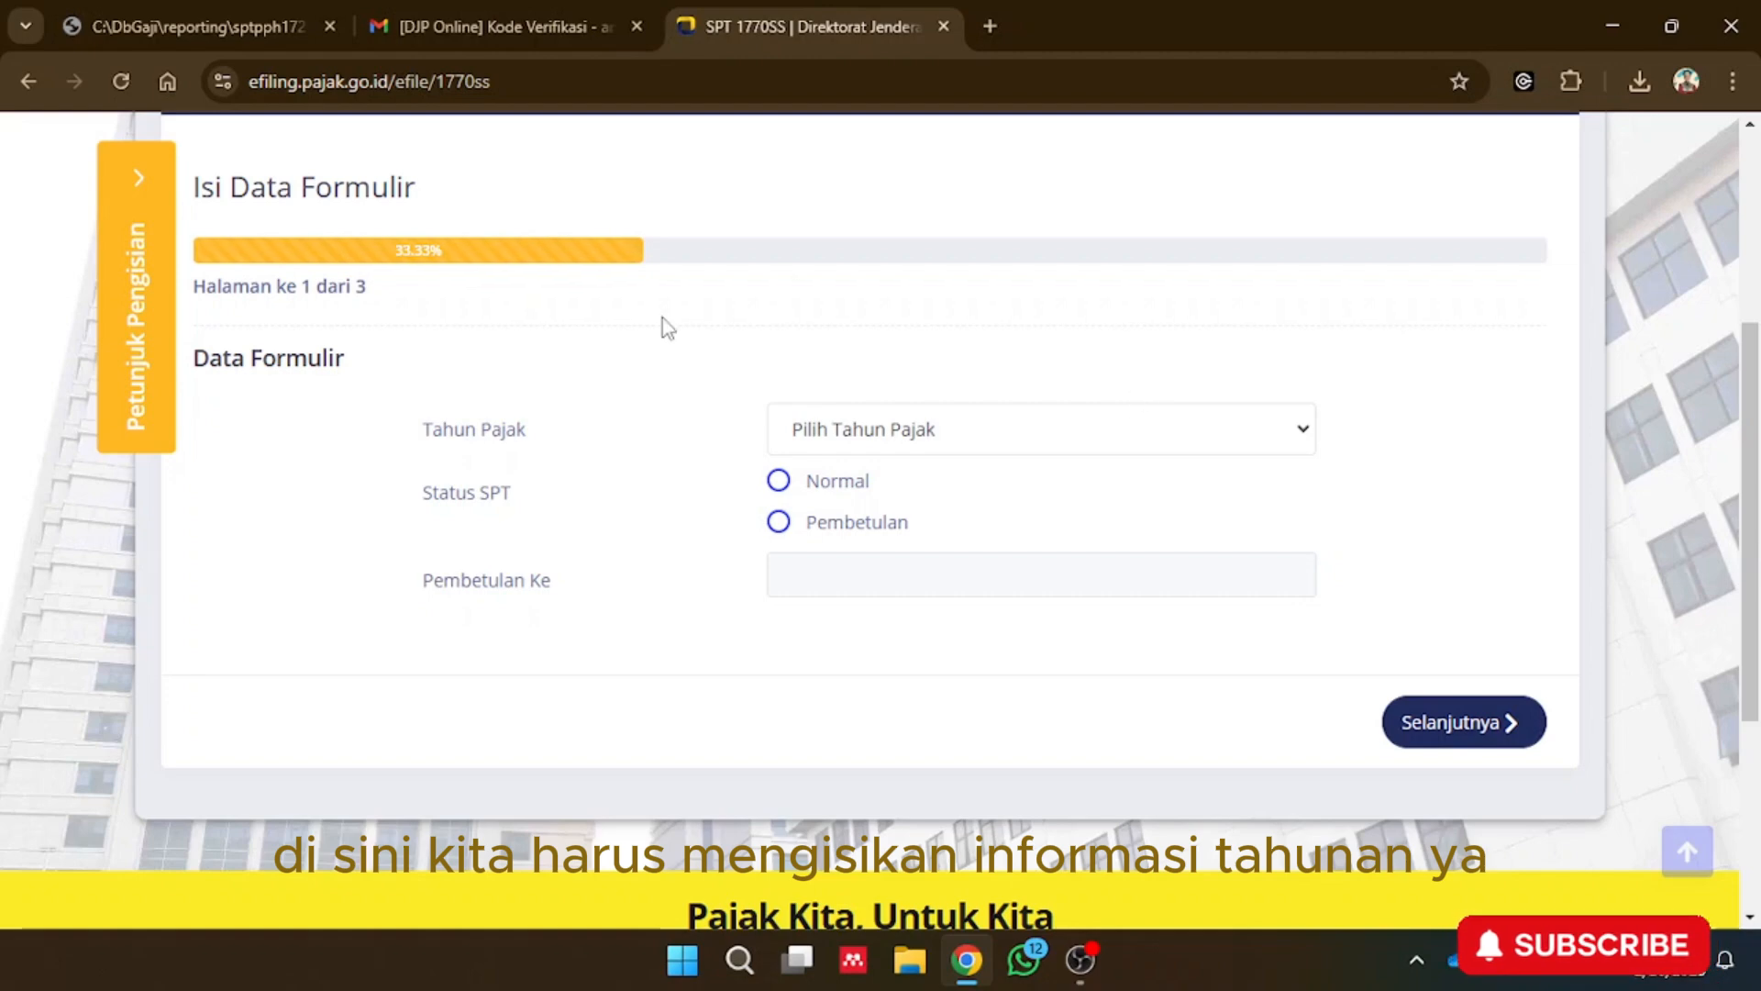
pyautogui.click(1009, 429)
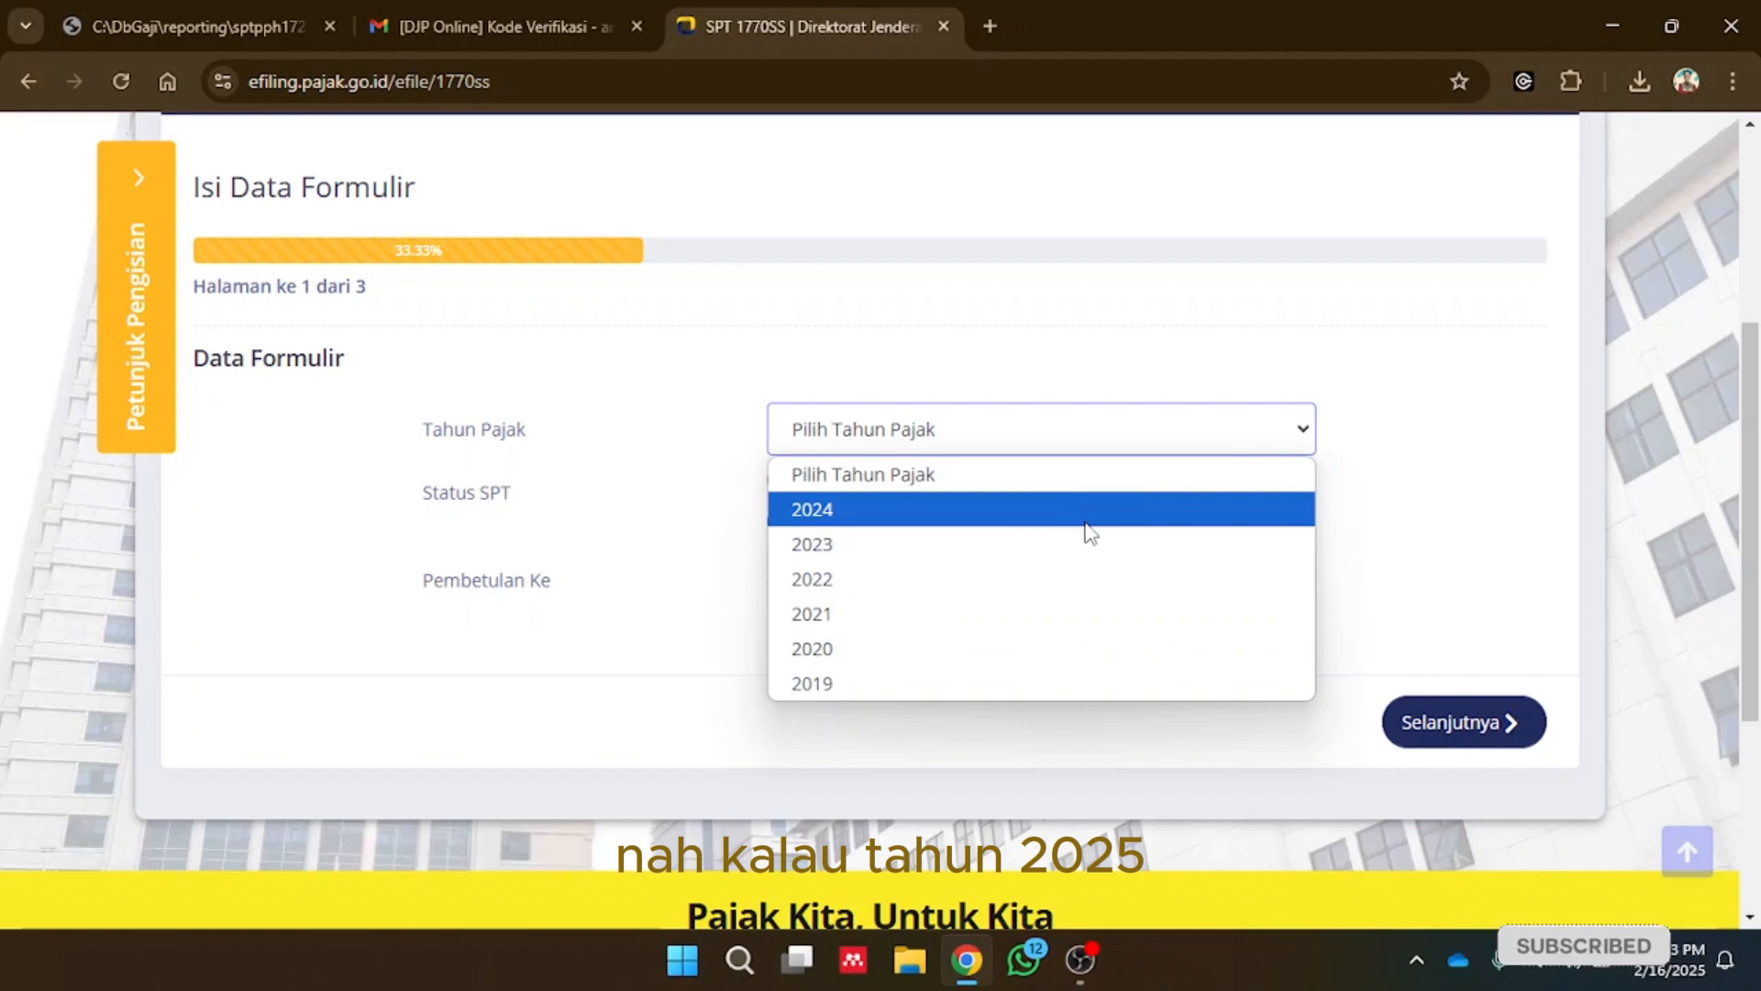
pyautogui.click(841, 510)
pyautogui.click(838, 522)
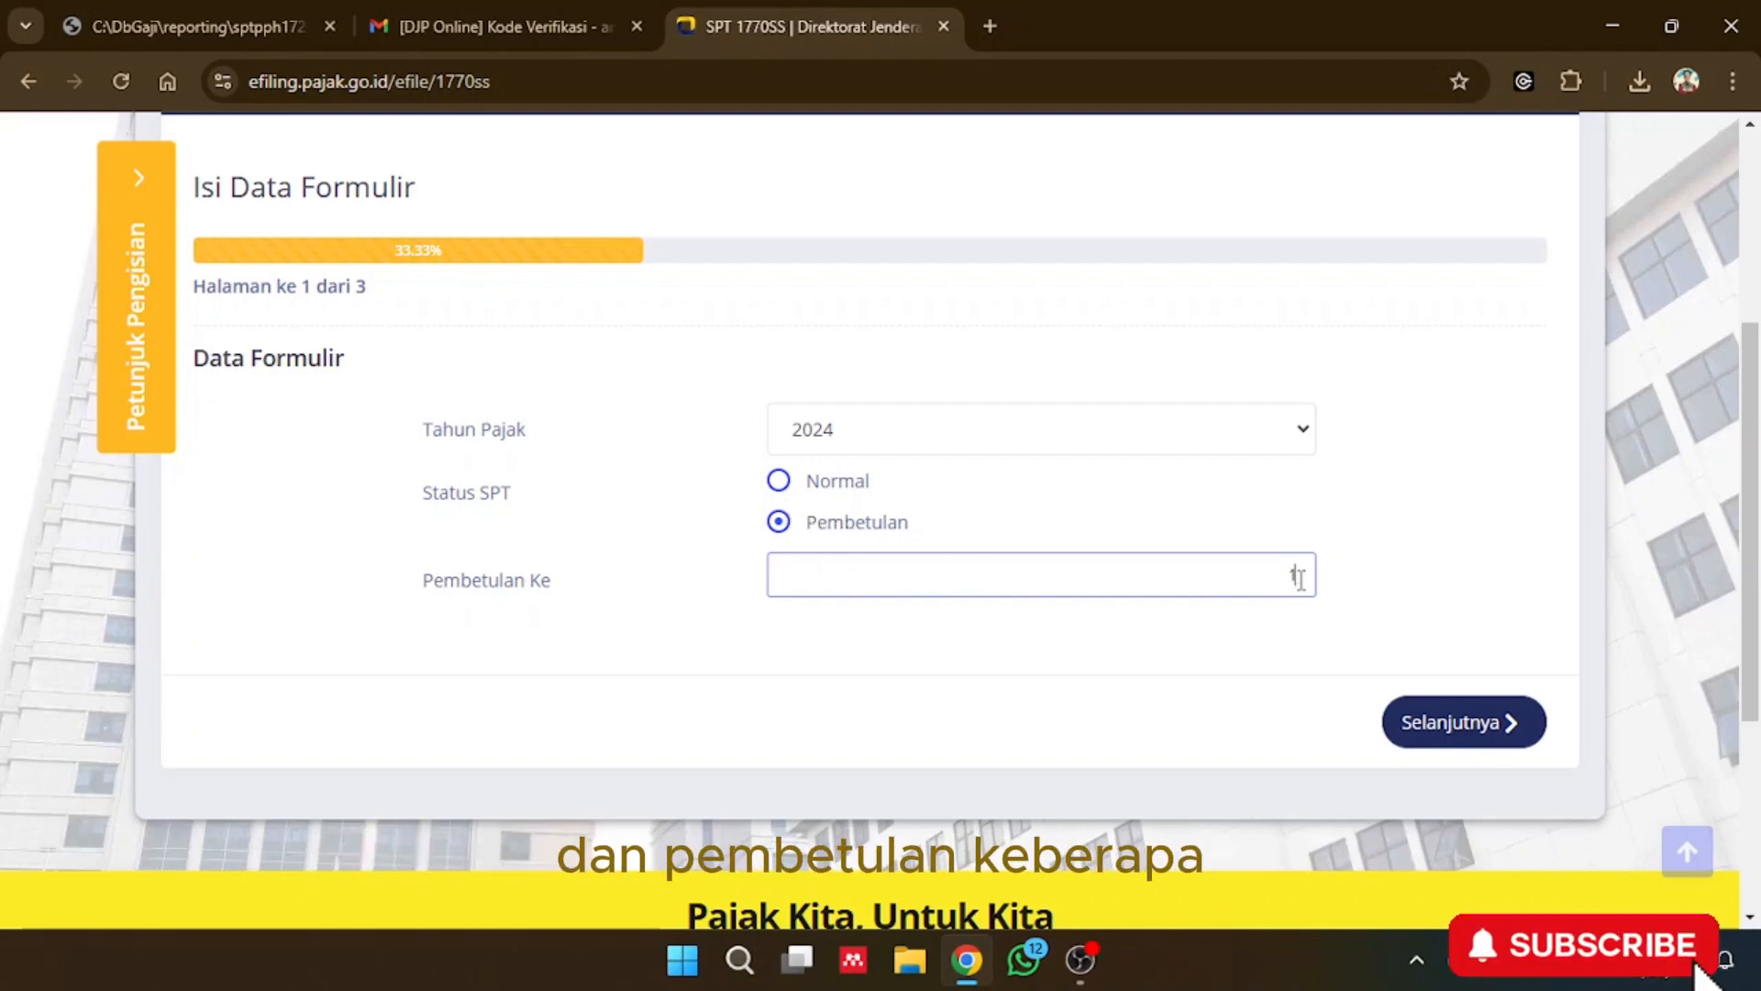
pyautogui.click(830, 488)
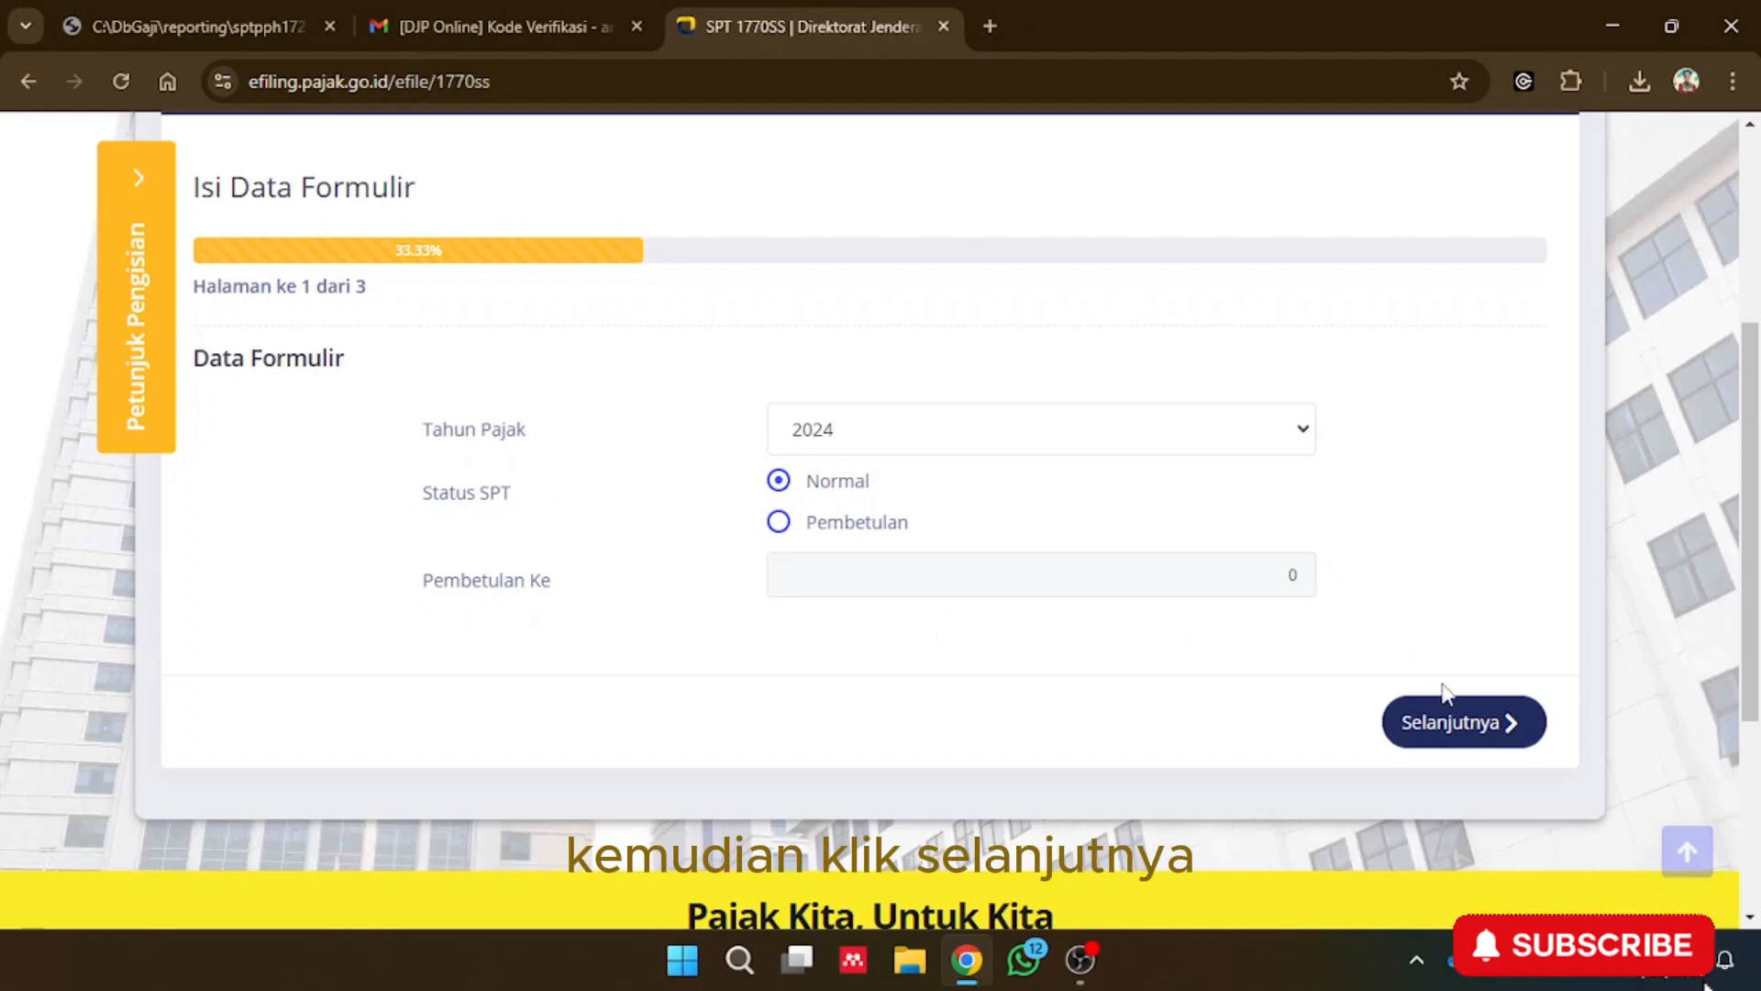
pyautogui.click(1478, 721)
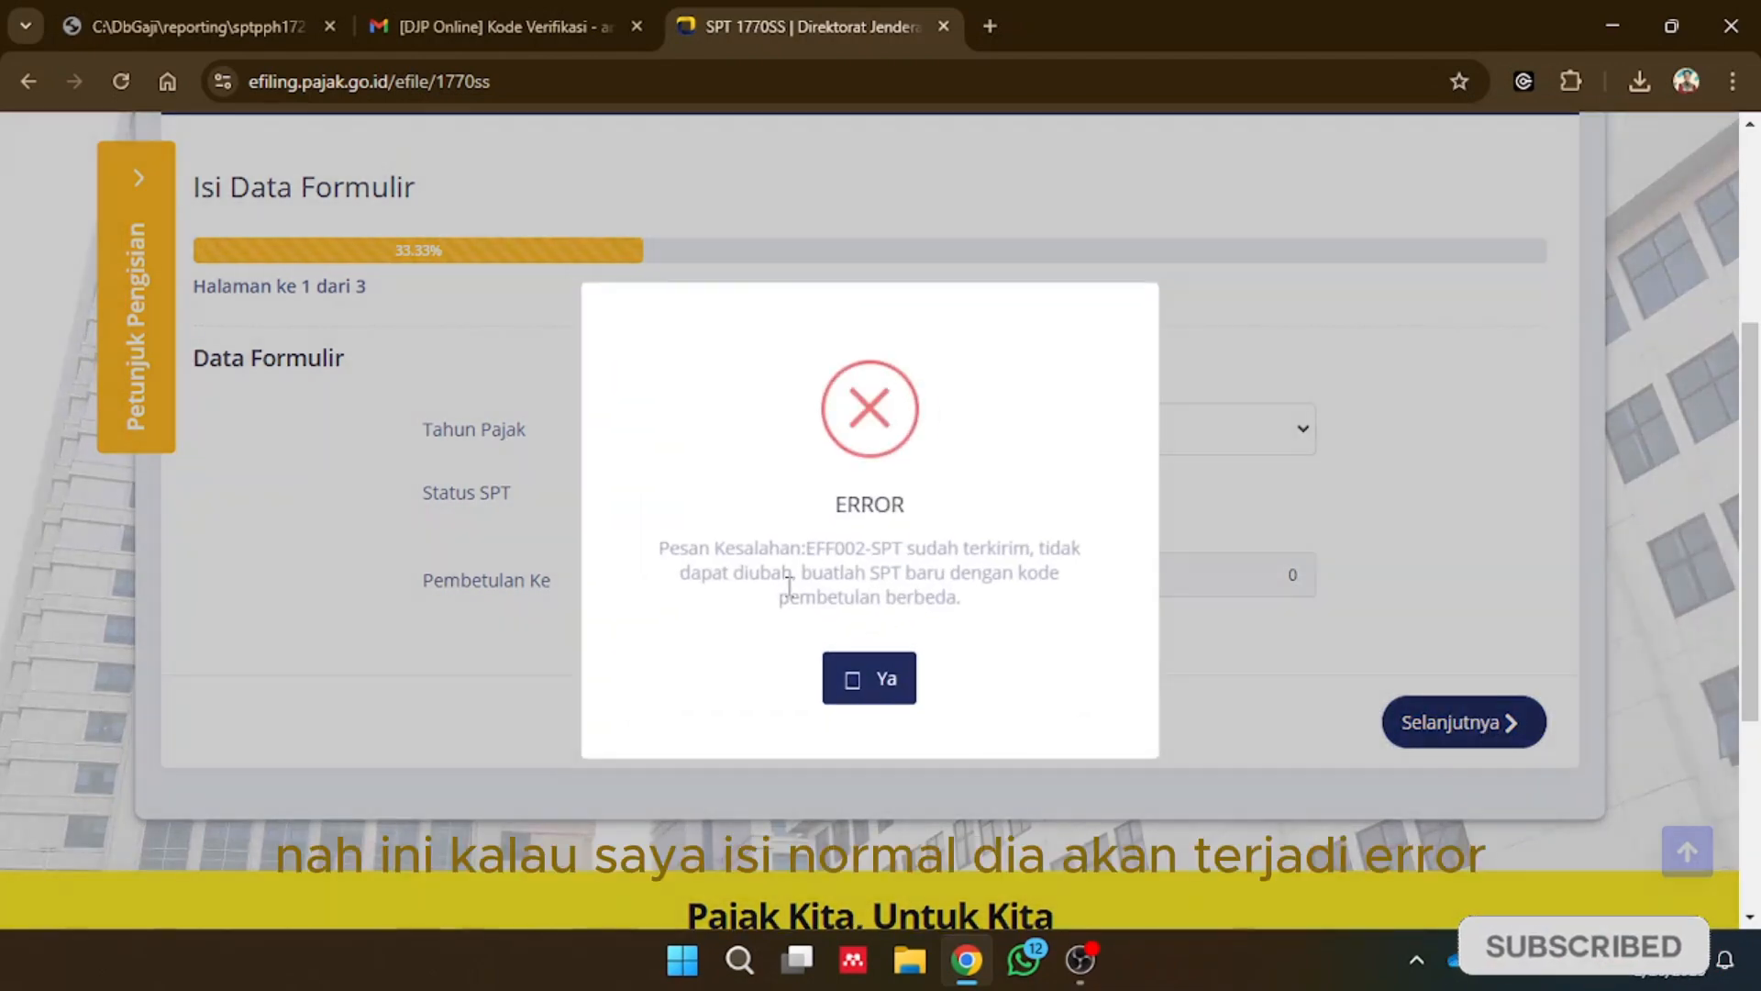
# - Dismiss the already-submitted error, set status to Pembetulan ke 1, and advance to page 2
pyautogui.click(884, 686)
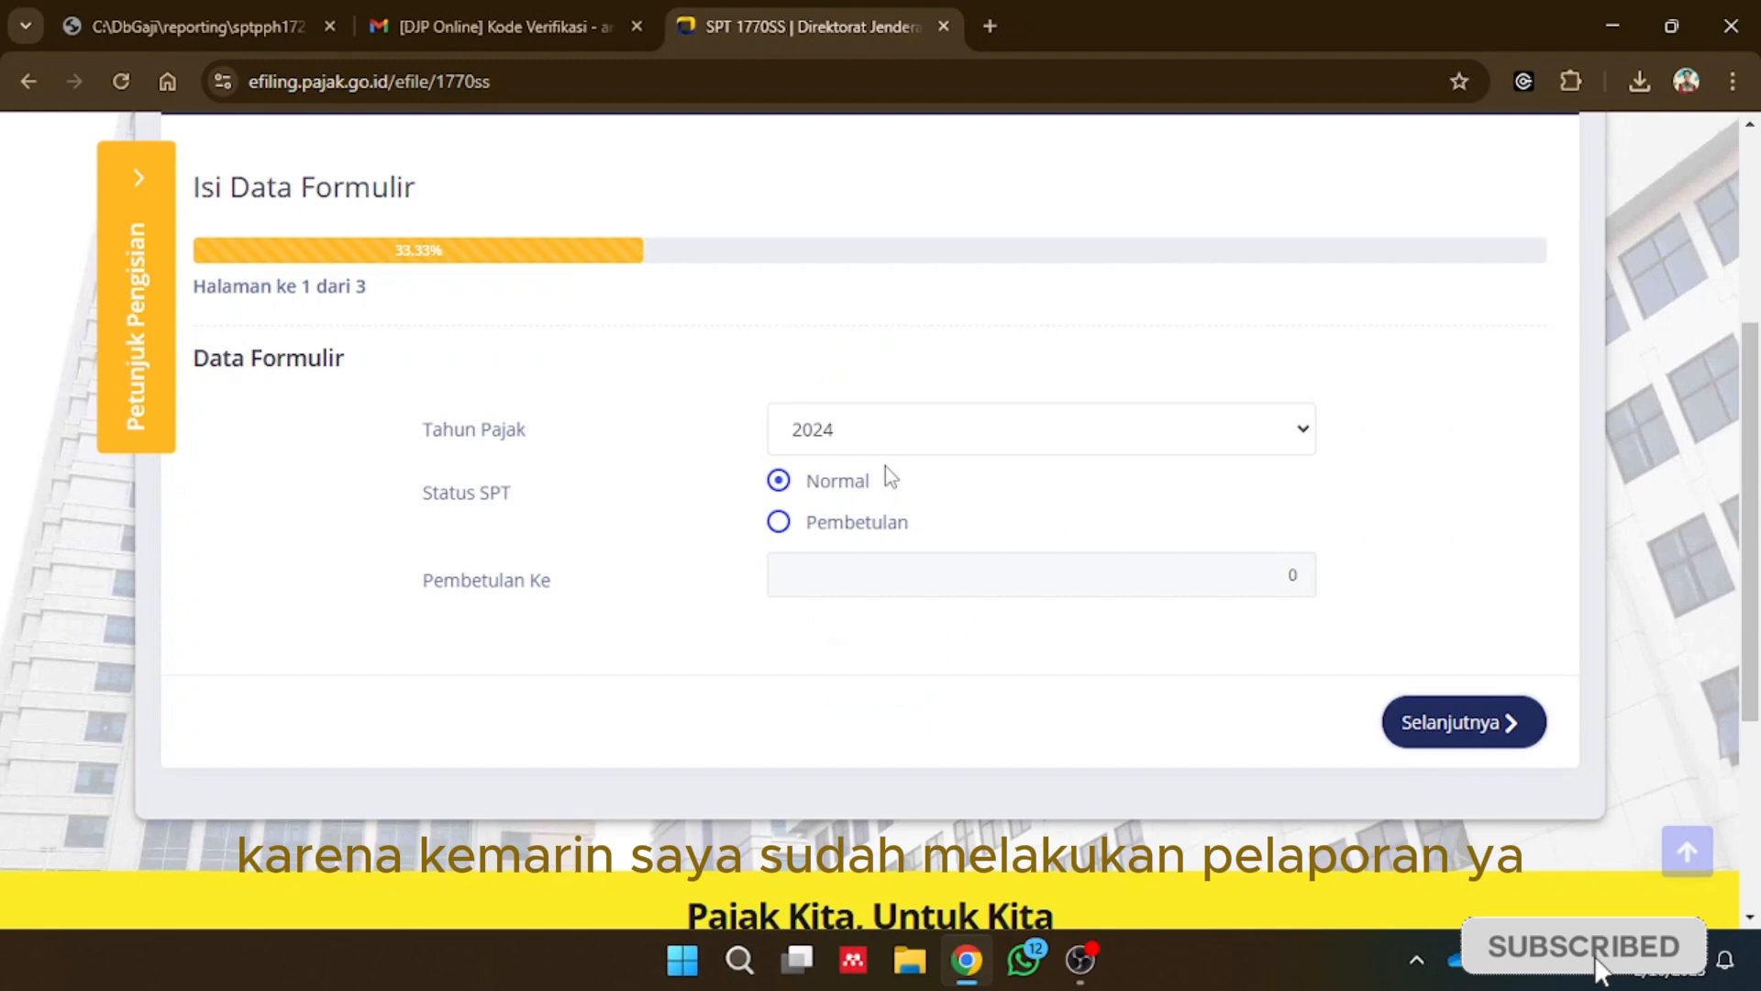
pyautogui.click(848, 521)
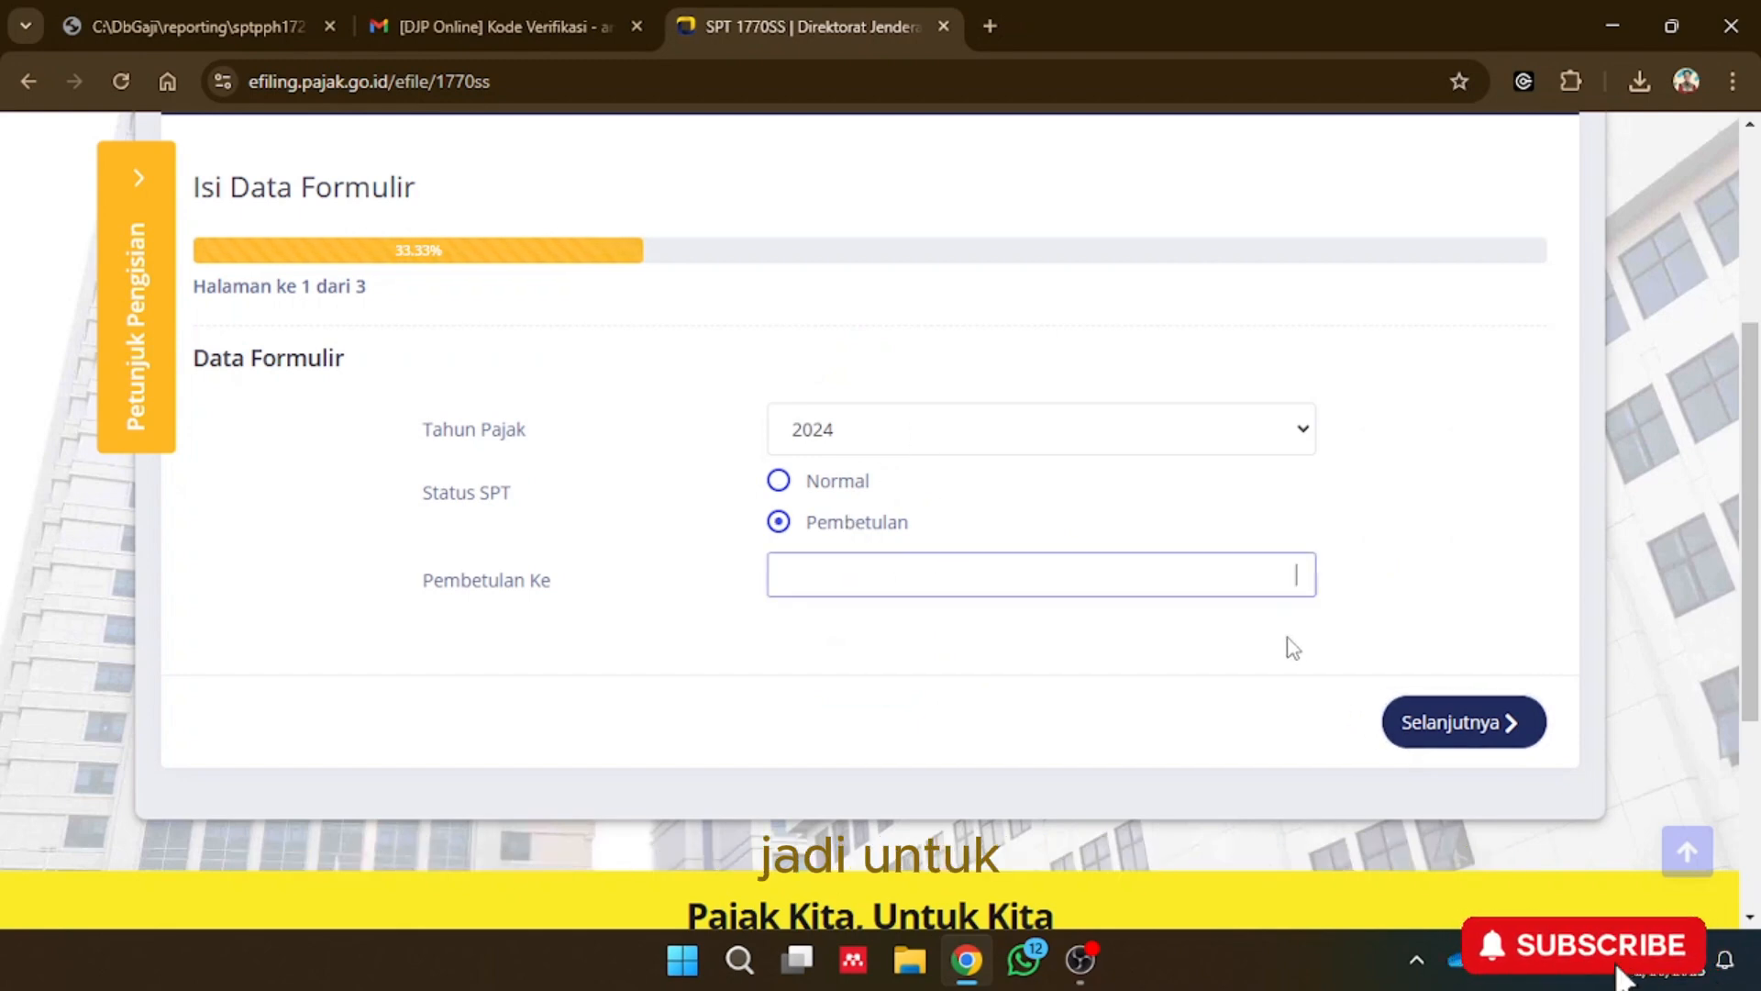
pyautogui.write('1')
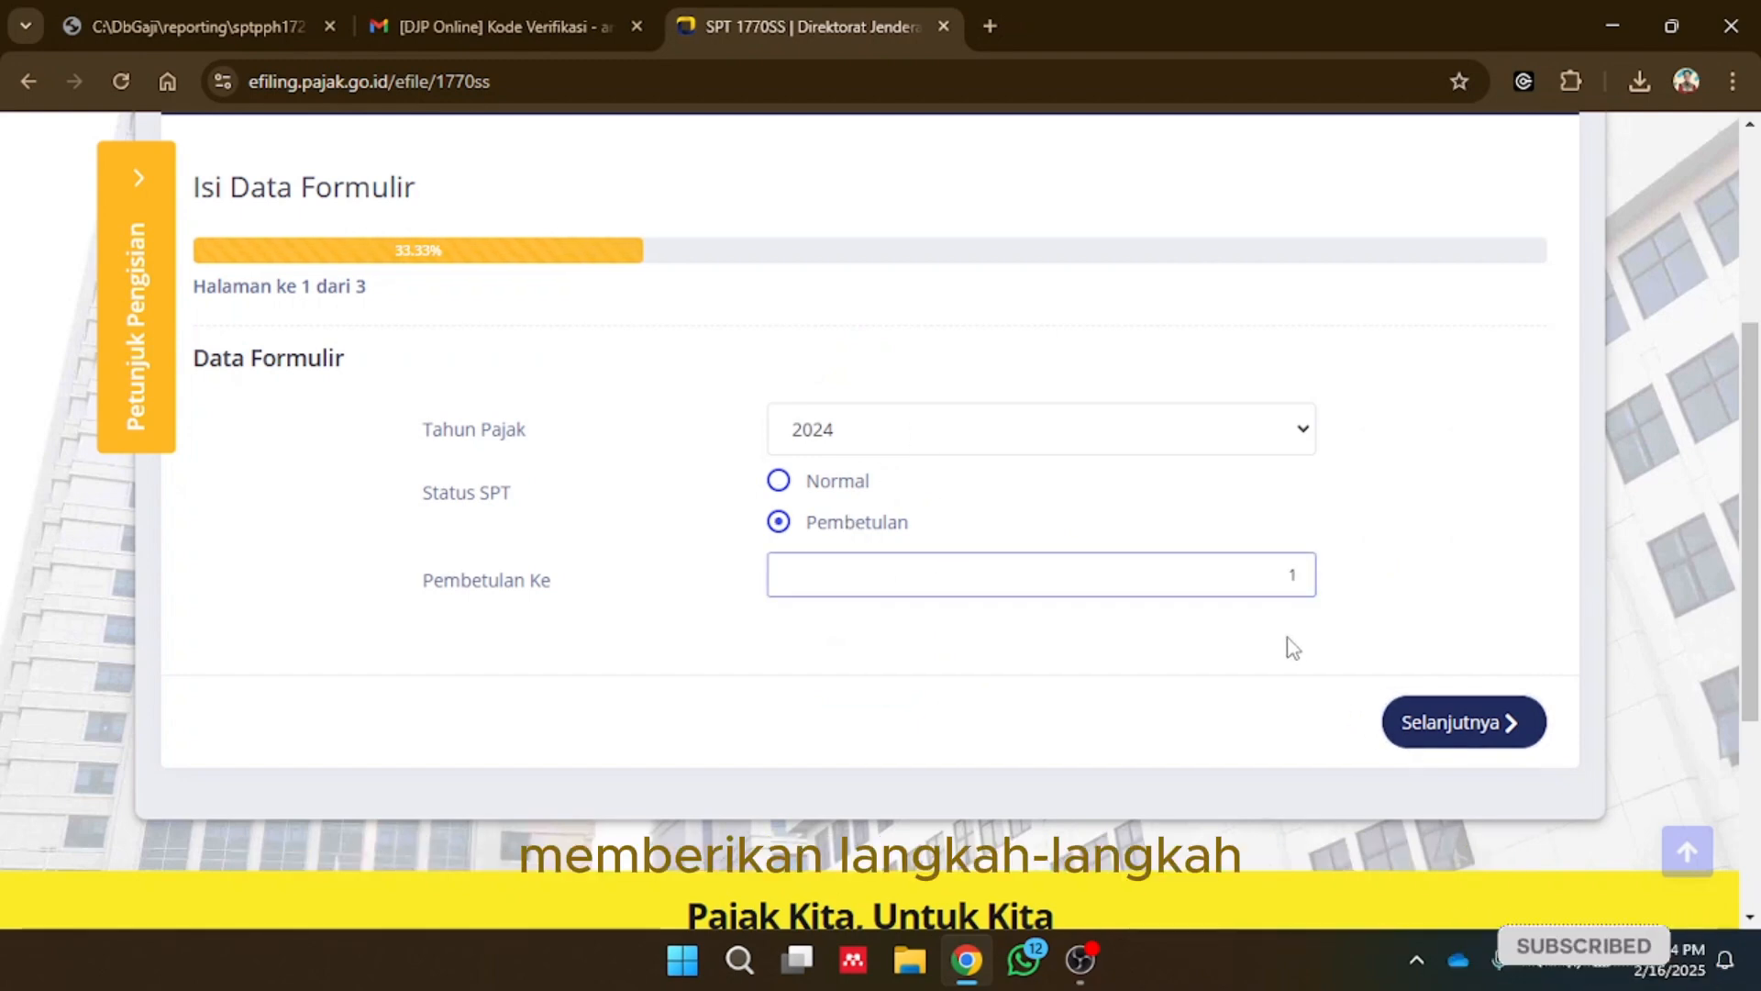
pyautogui.click(1506, 725)
# - Check the 22.964.492 gross income in section A on page 2, then bring up the 1721-A2 slip PDF
pyautogui.scroll(-5, 1214, 601)
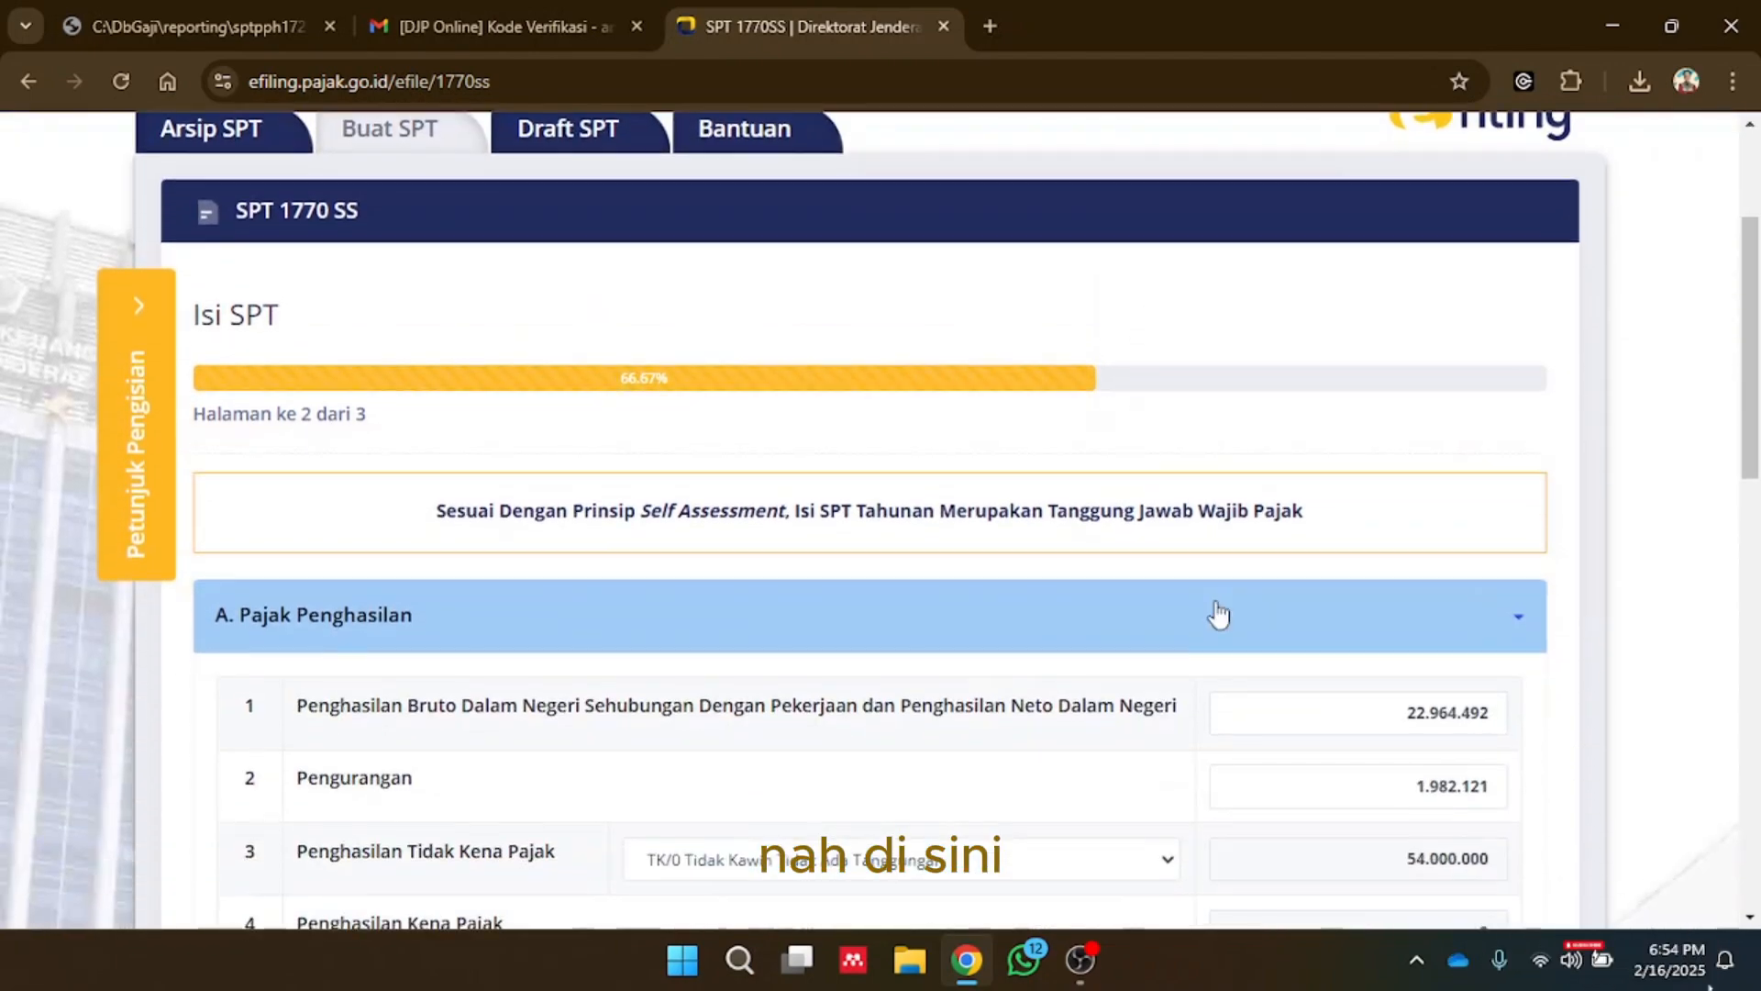
pyautogui.scroll(-1, 1217, 597)
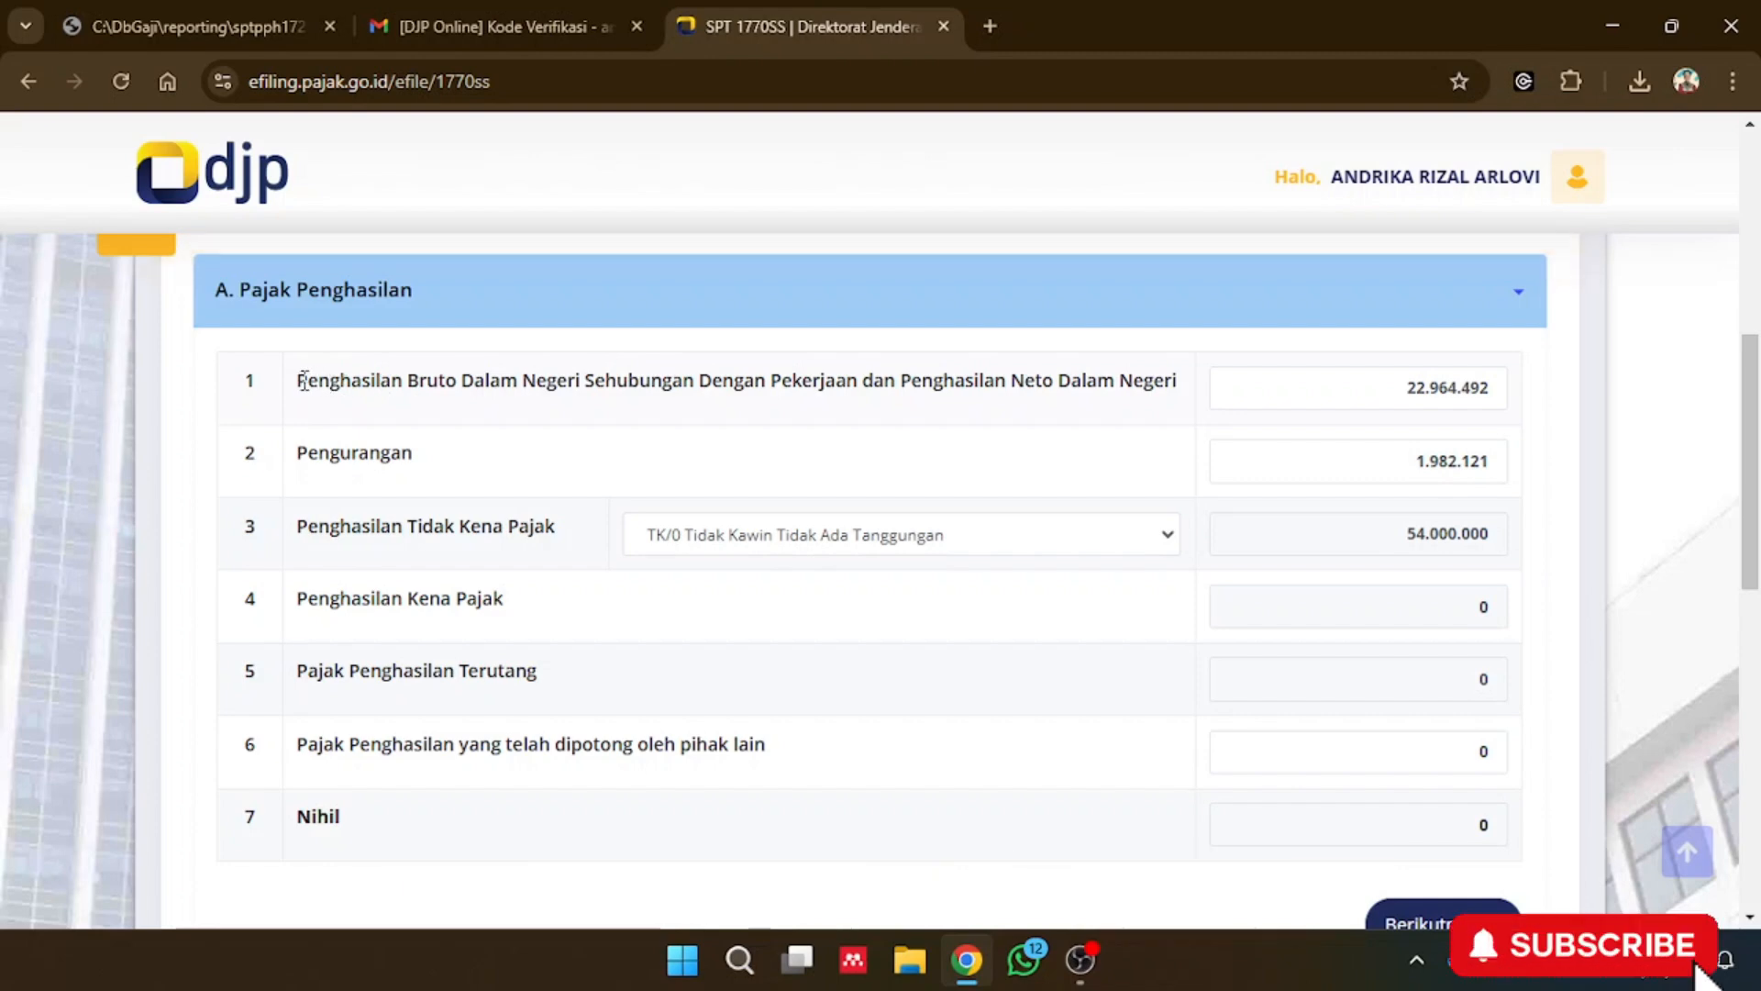
pyautogui.click(1415, 385)
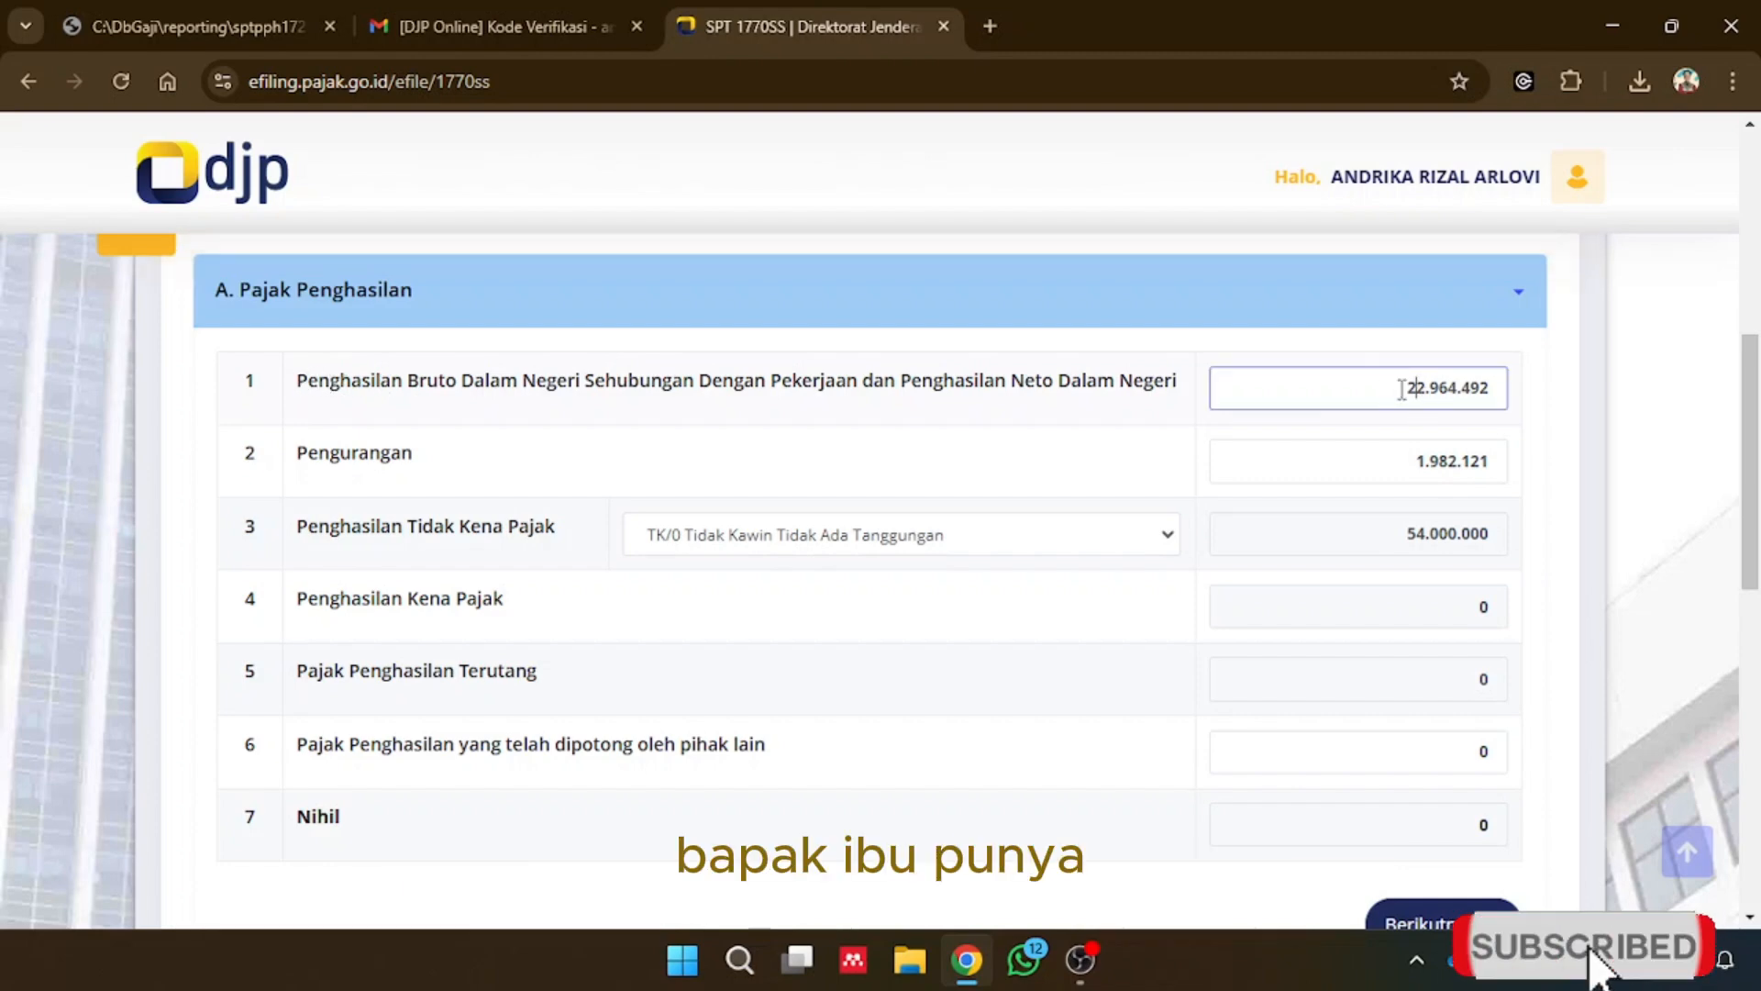
pyautogui.moveTo(1407, 385); pyautogui.dragTo(1510, 393)
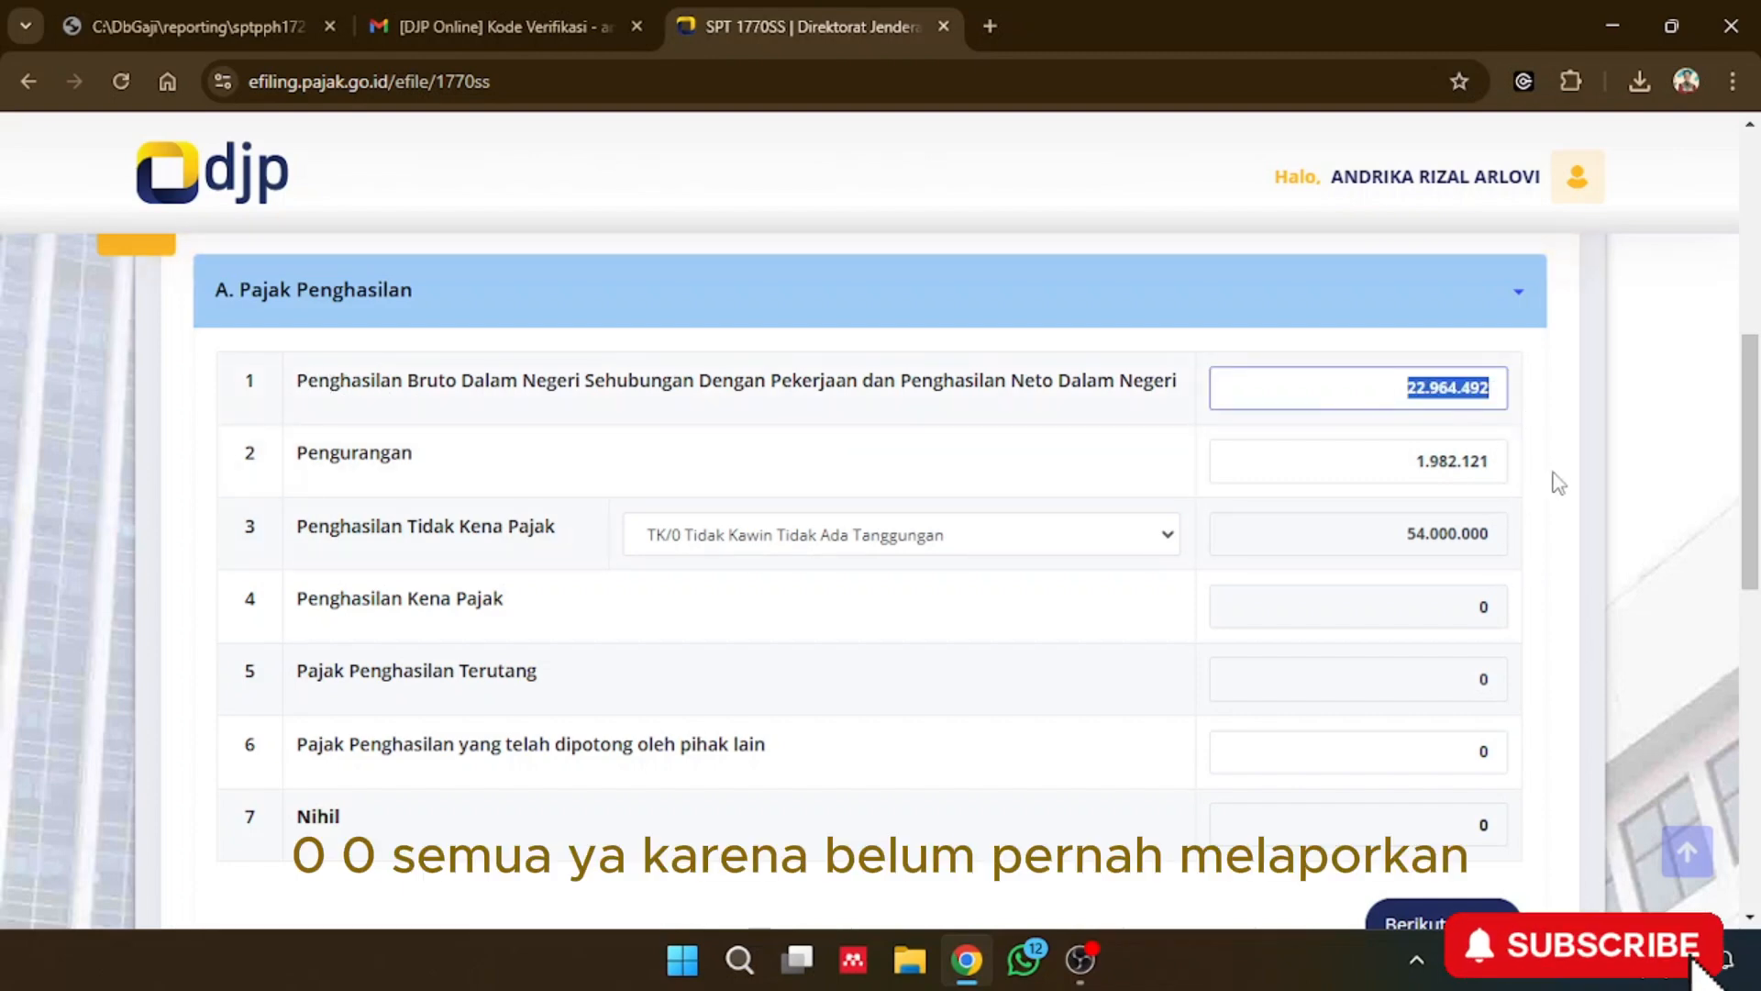
pyautogui.click(1496, 427)
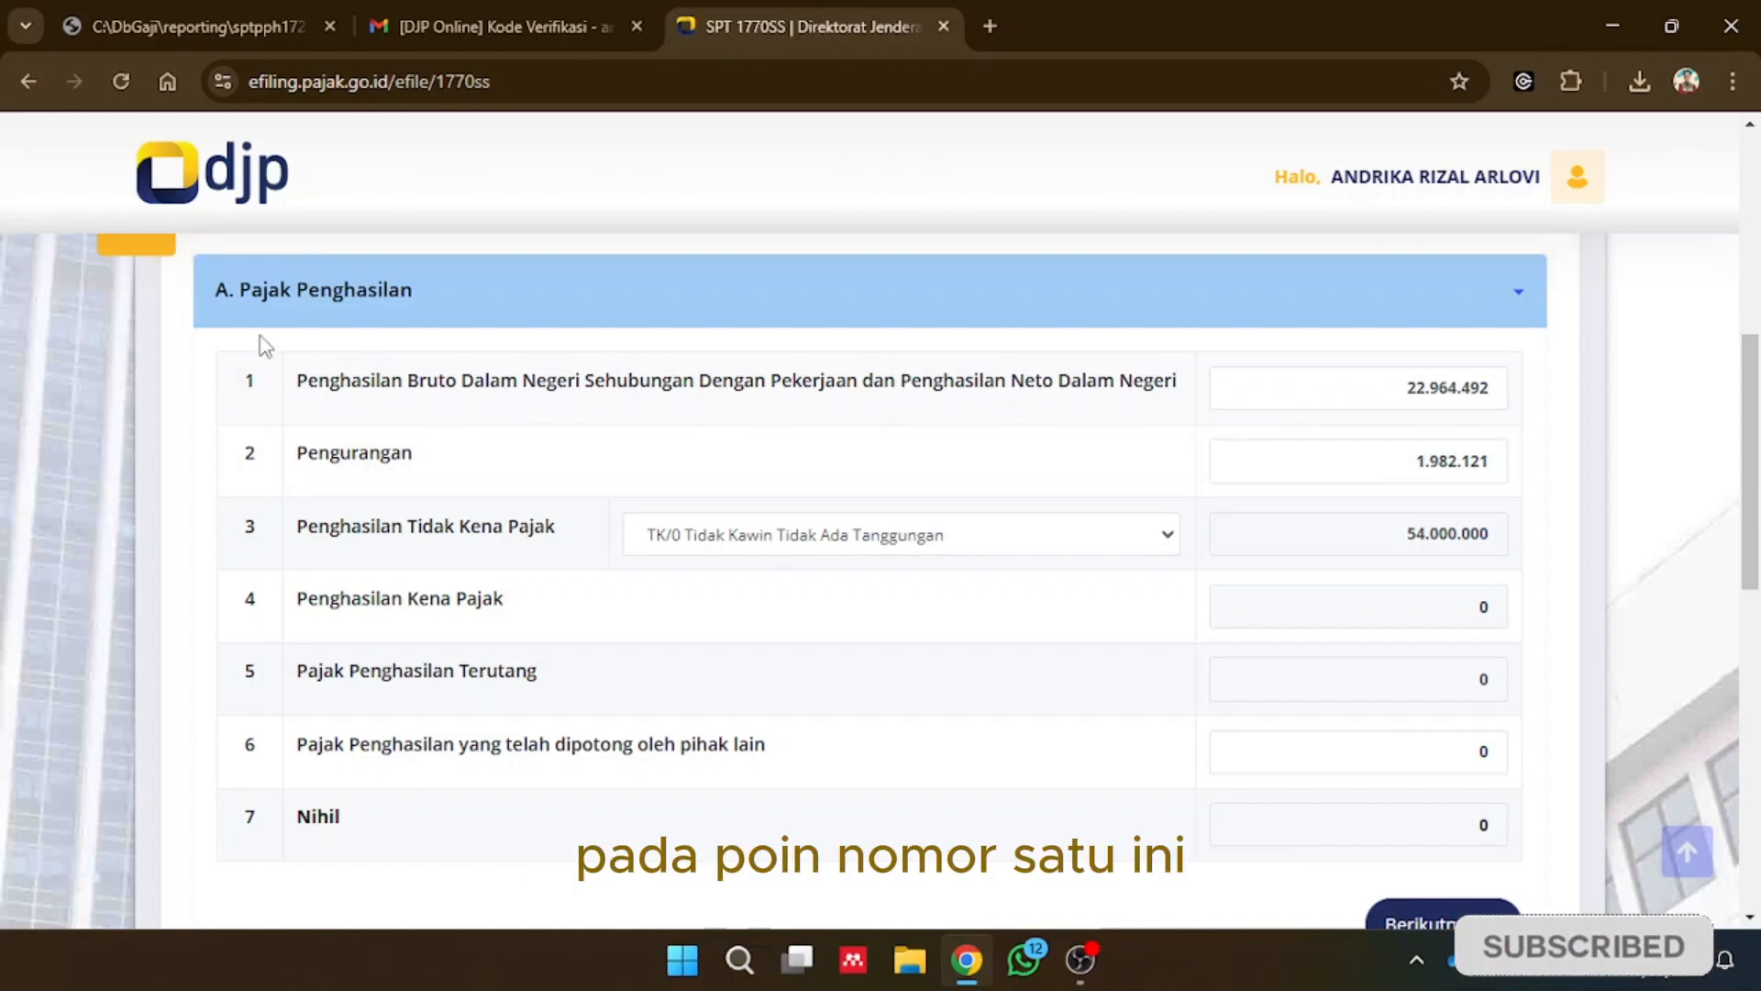
pyautogui.click(166, 35)
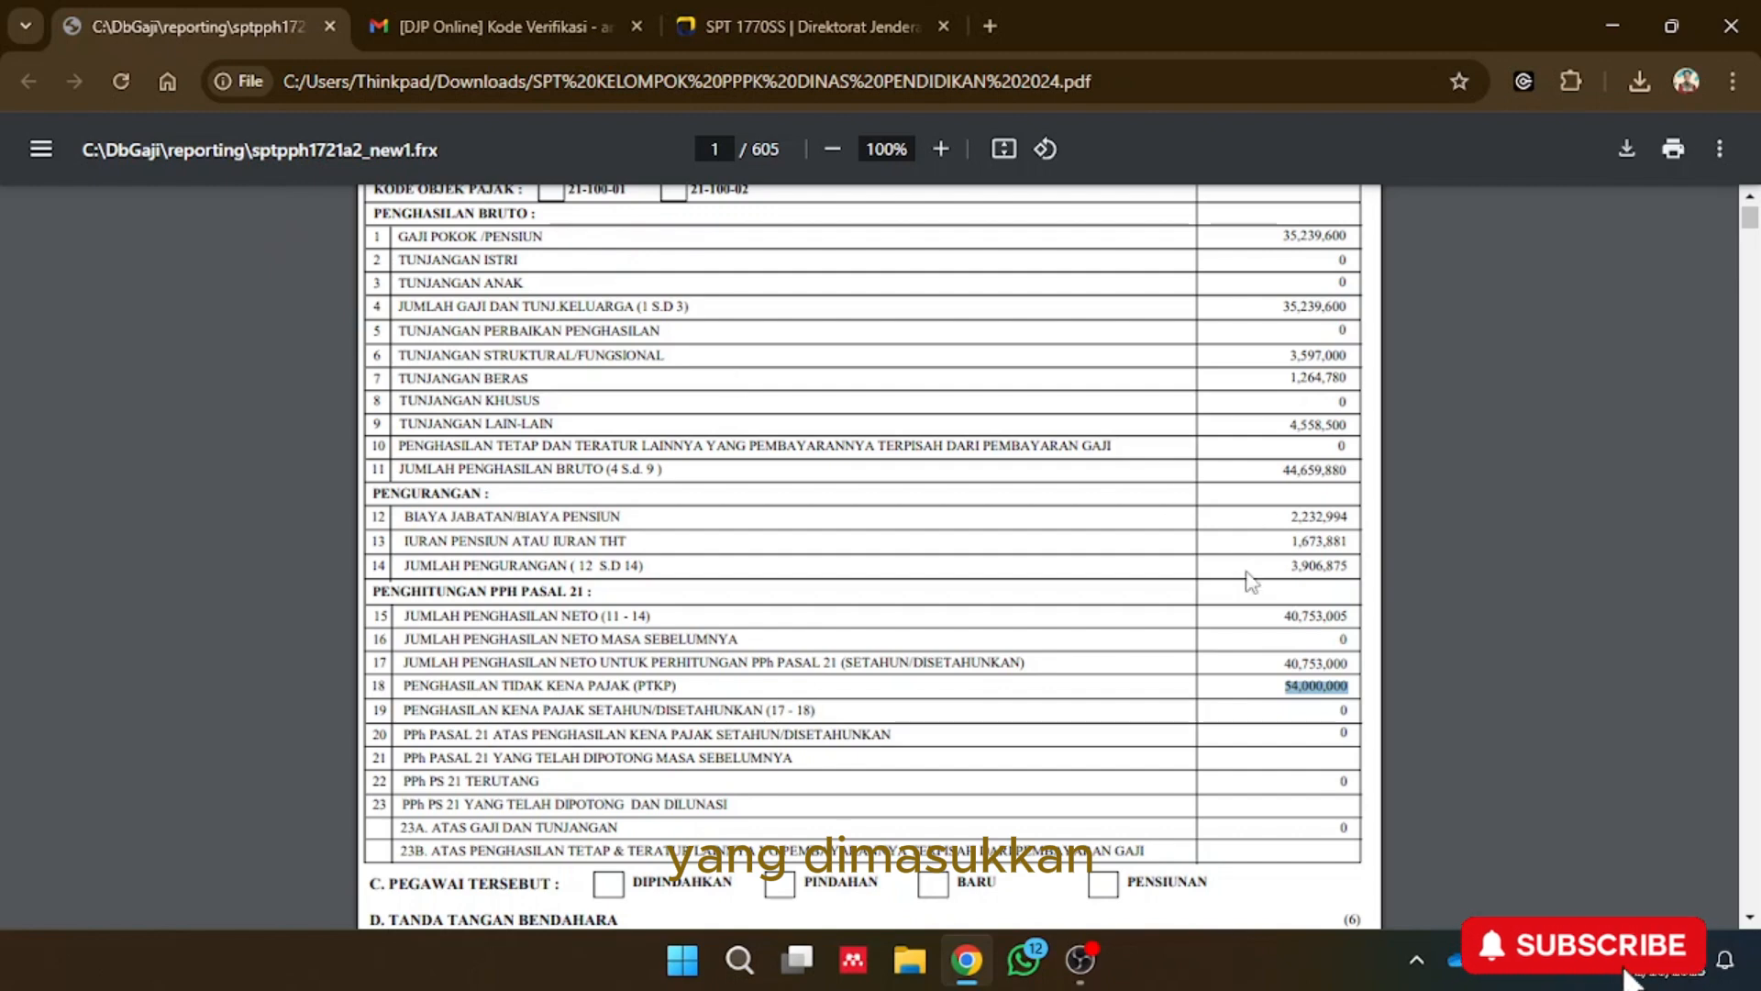
# - Search the PDF for the taxpayer's name to jump to their Formulir 1721-A2 slip on page 271
pyautogui.scroll(2, 1248, 596)
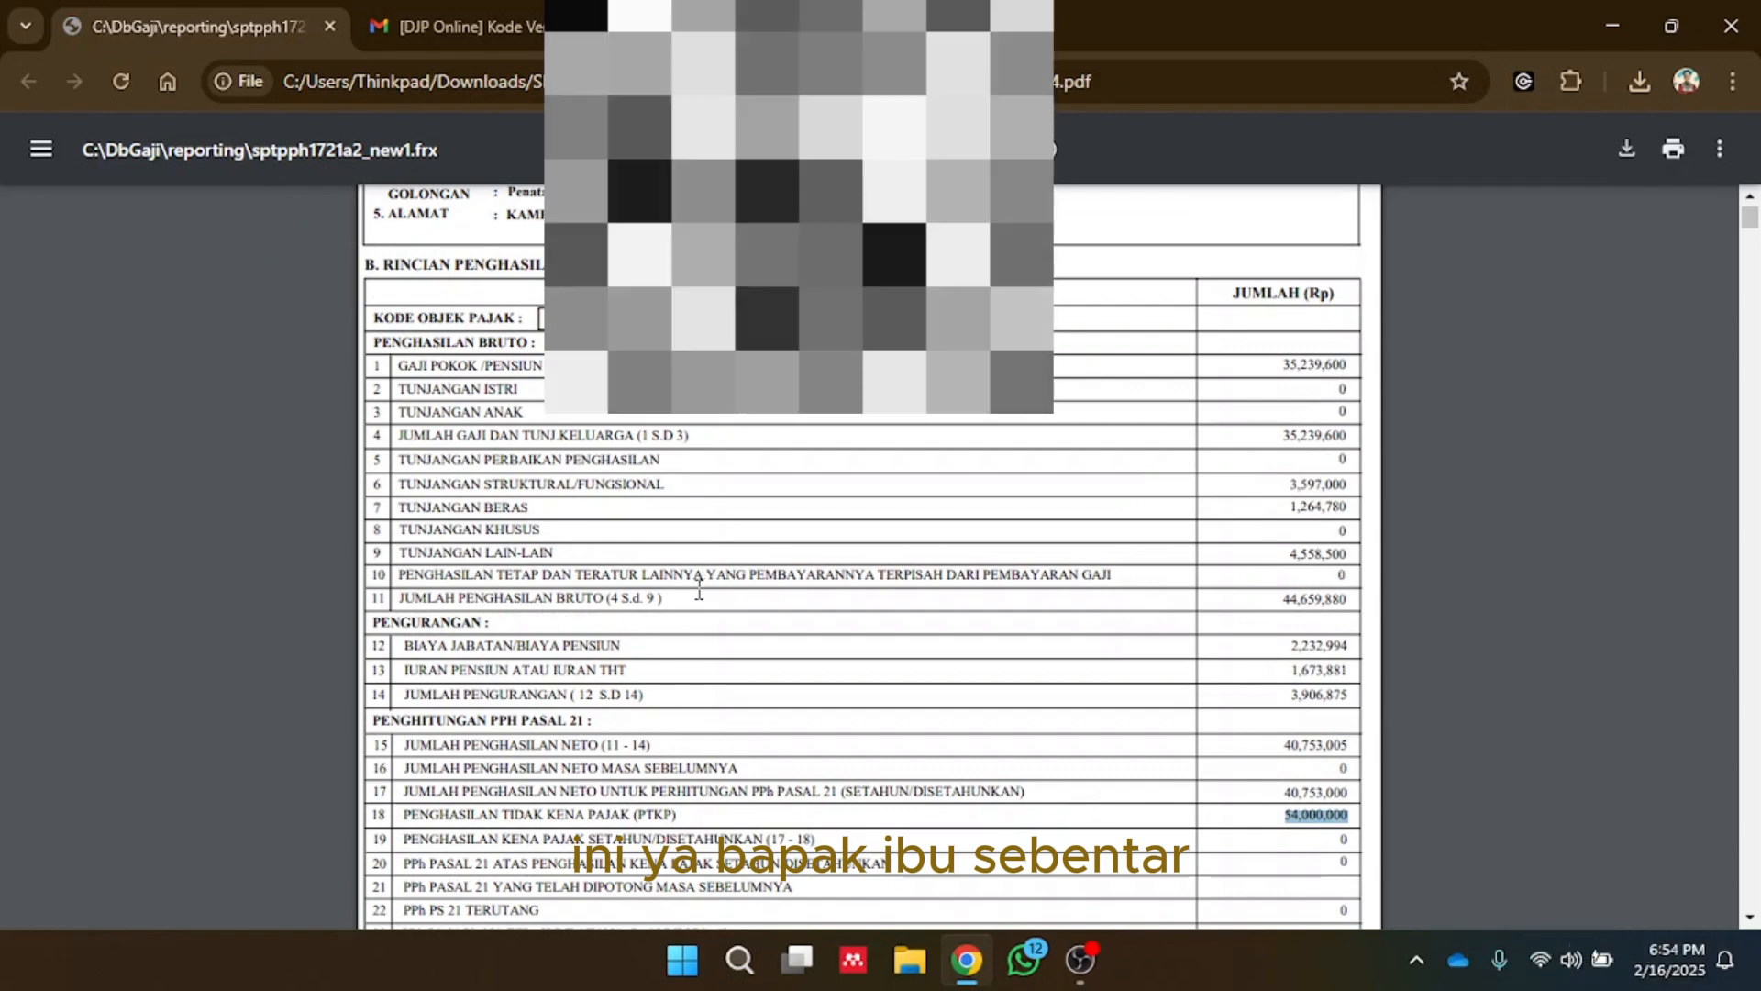
pyautogui.scroll(-2, 899, 670)
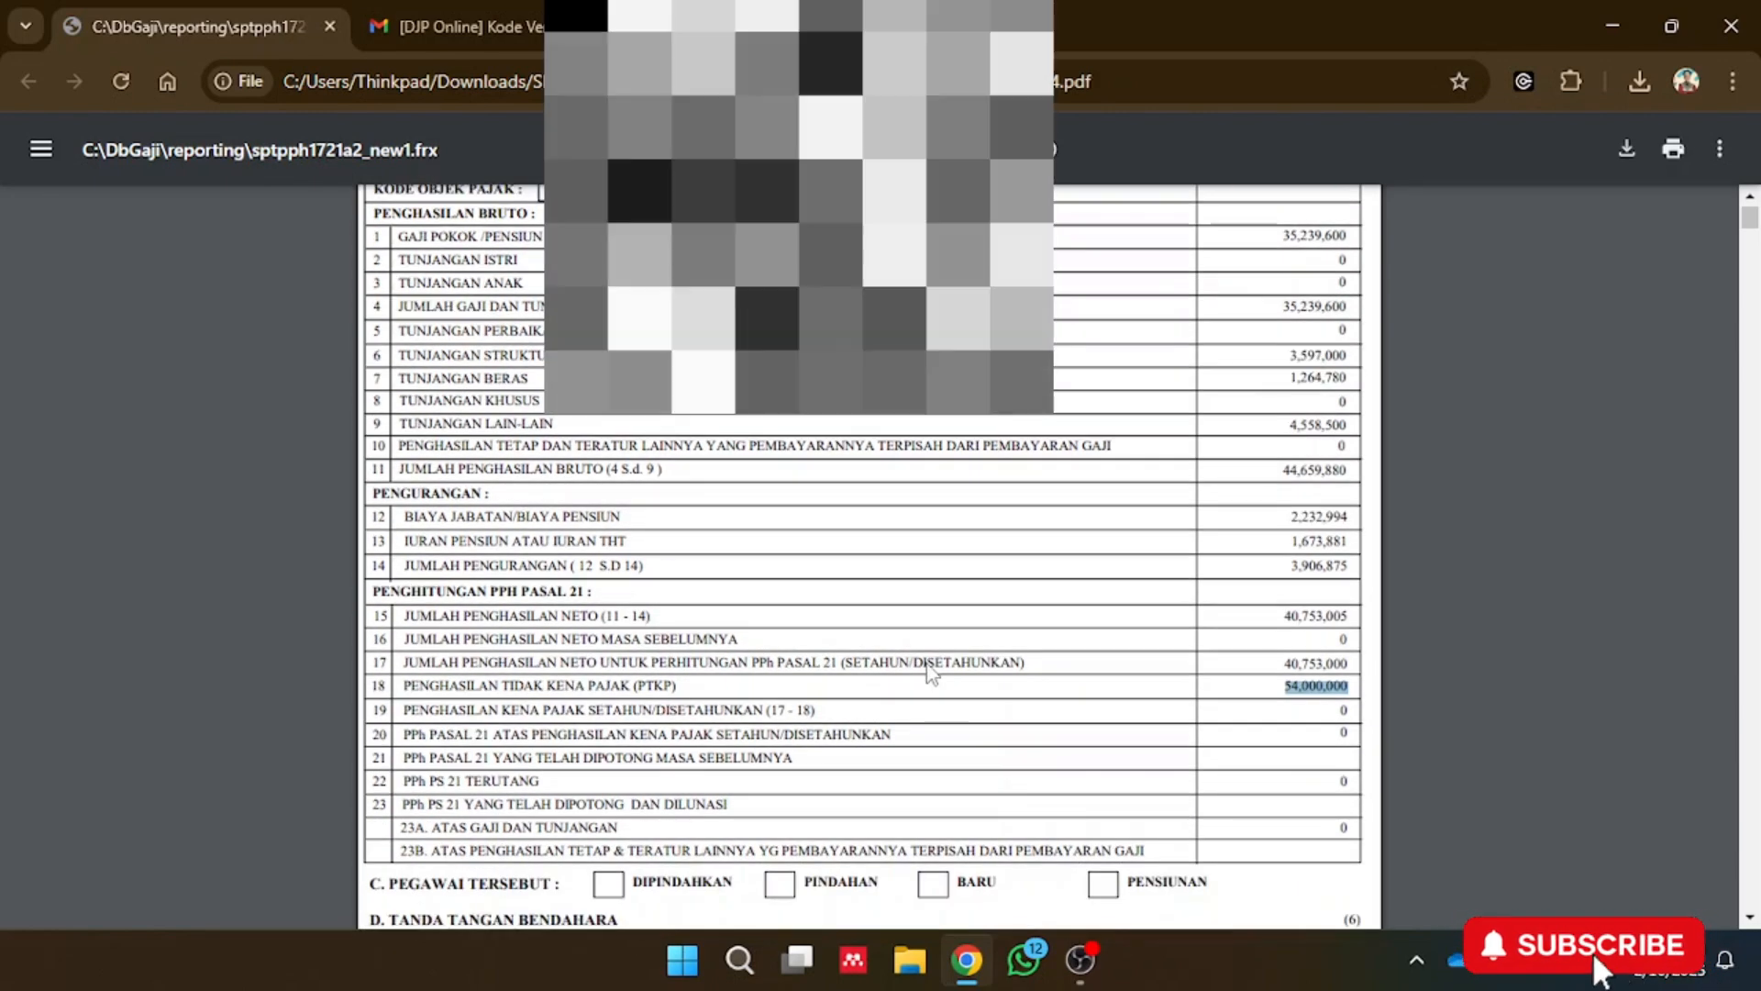
pyautogui.scroll(4, 931, 674)
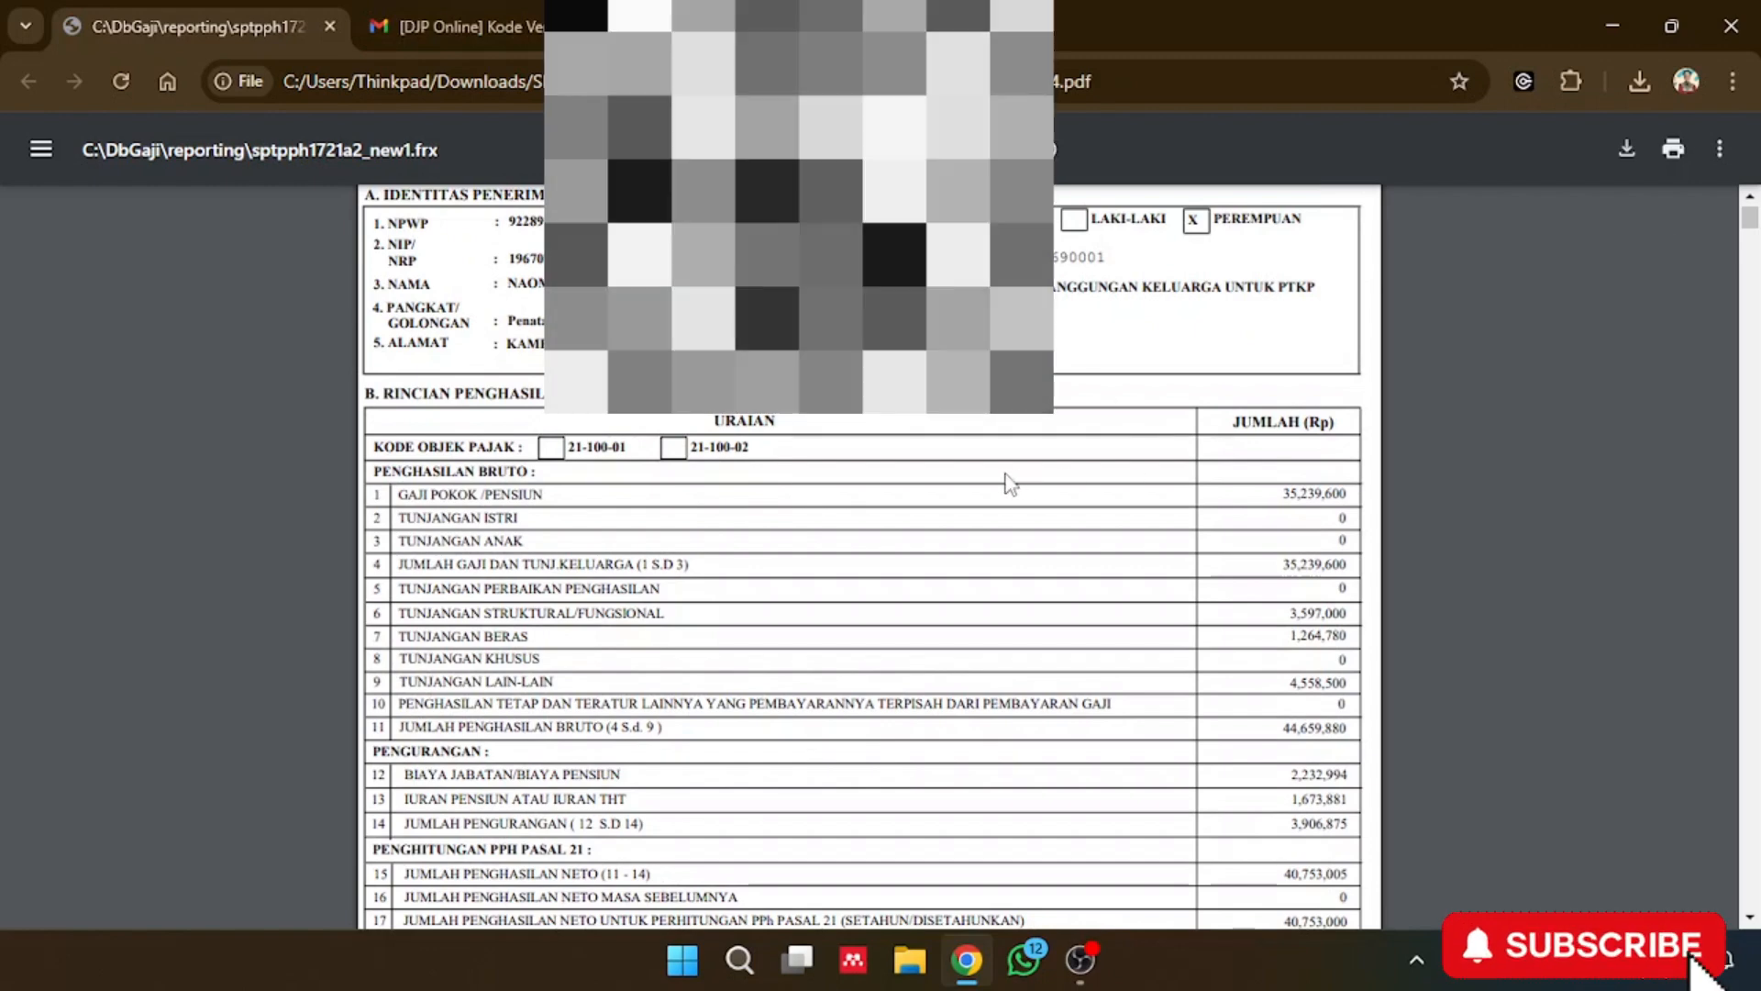
pyautogui.hotkey('ctrl', 'f')
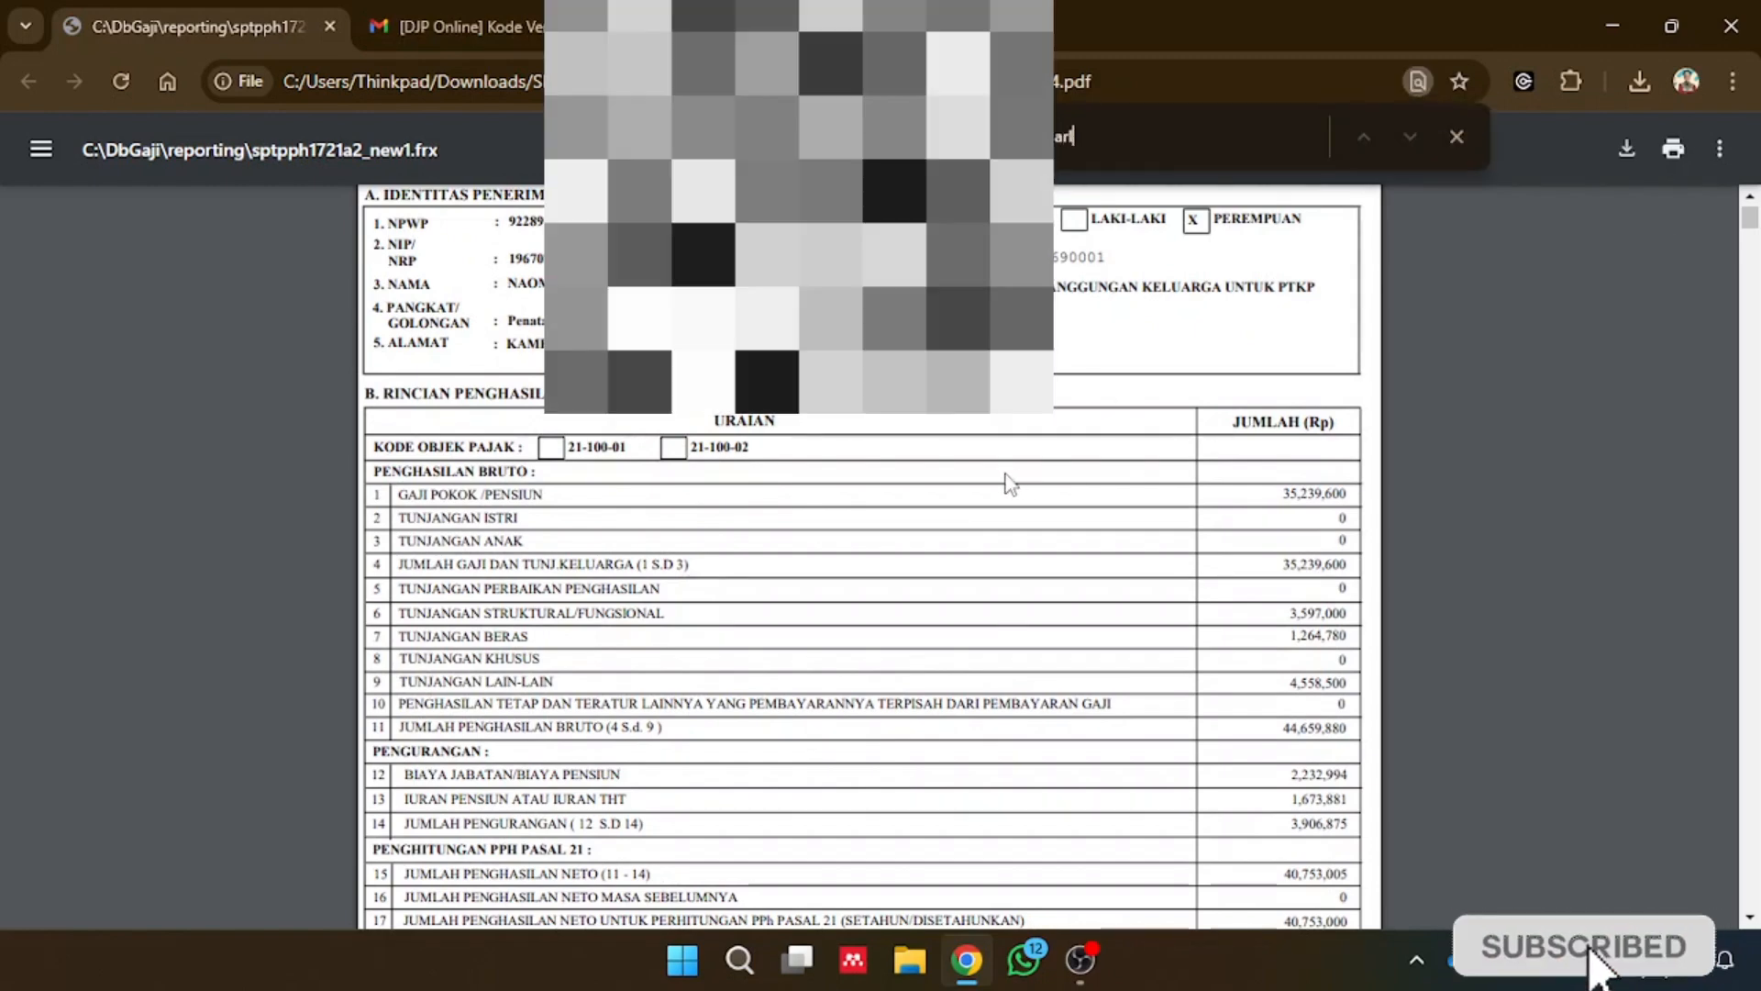
pyautogui.write('arlovi')
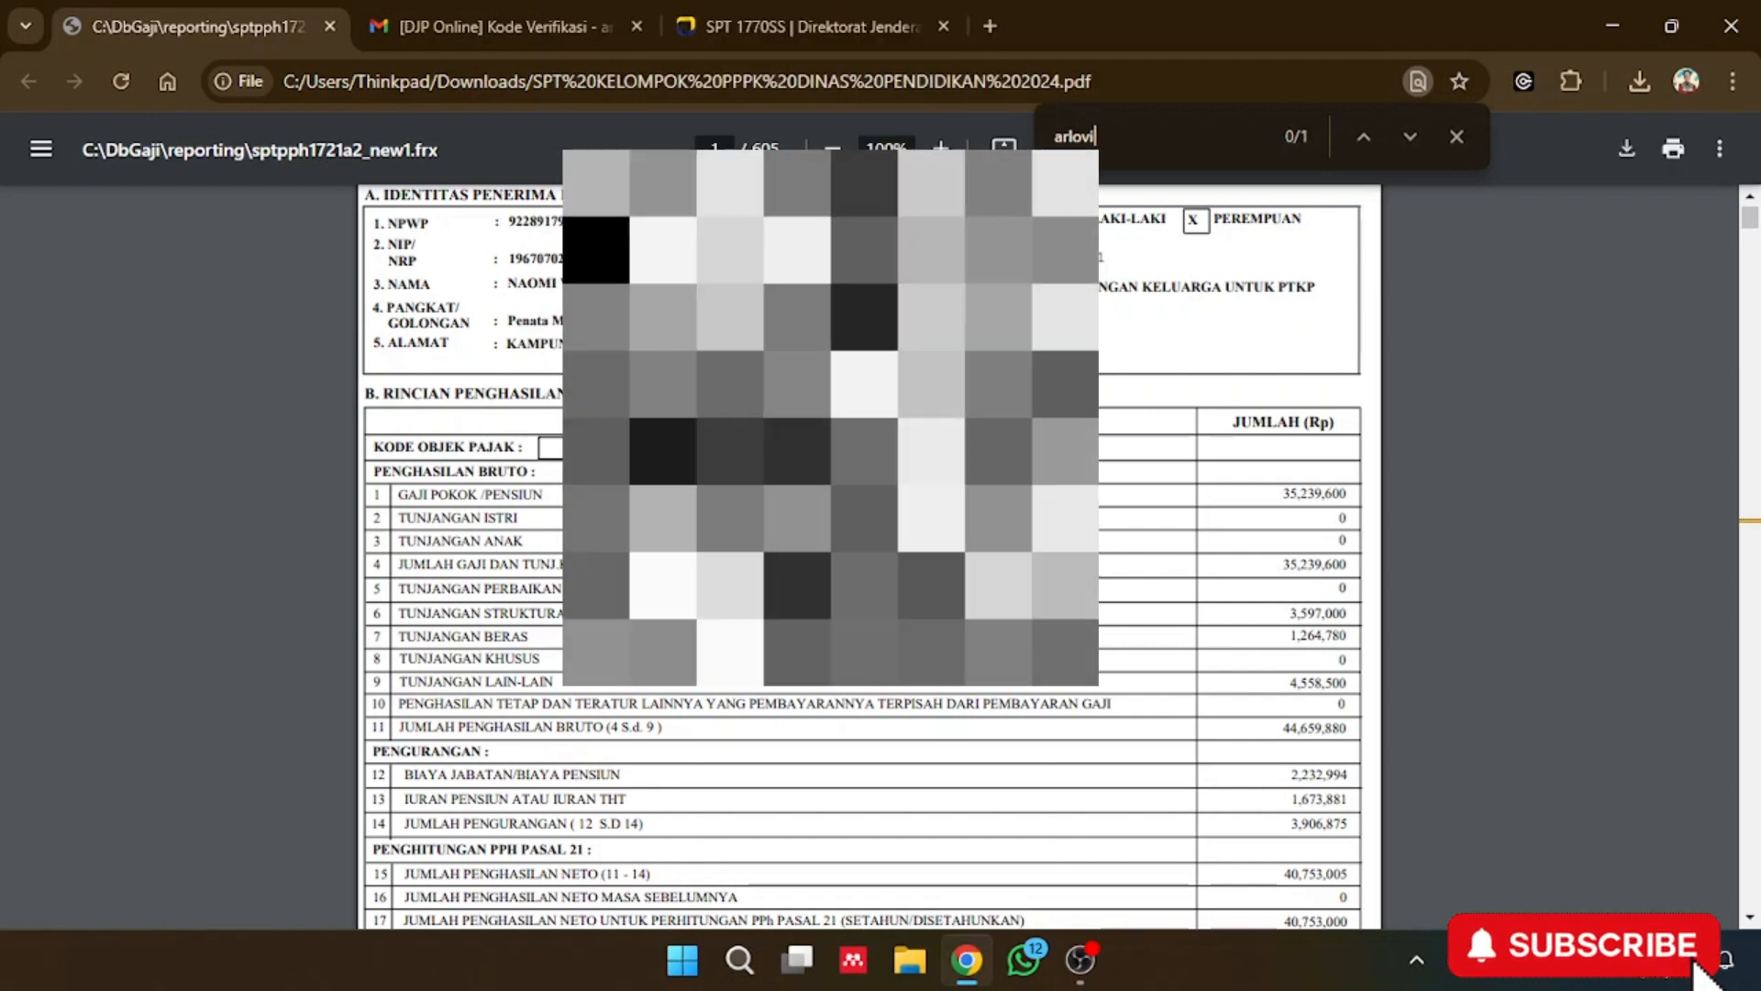
pyautogui.press('Return')
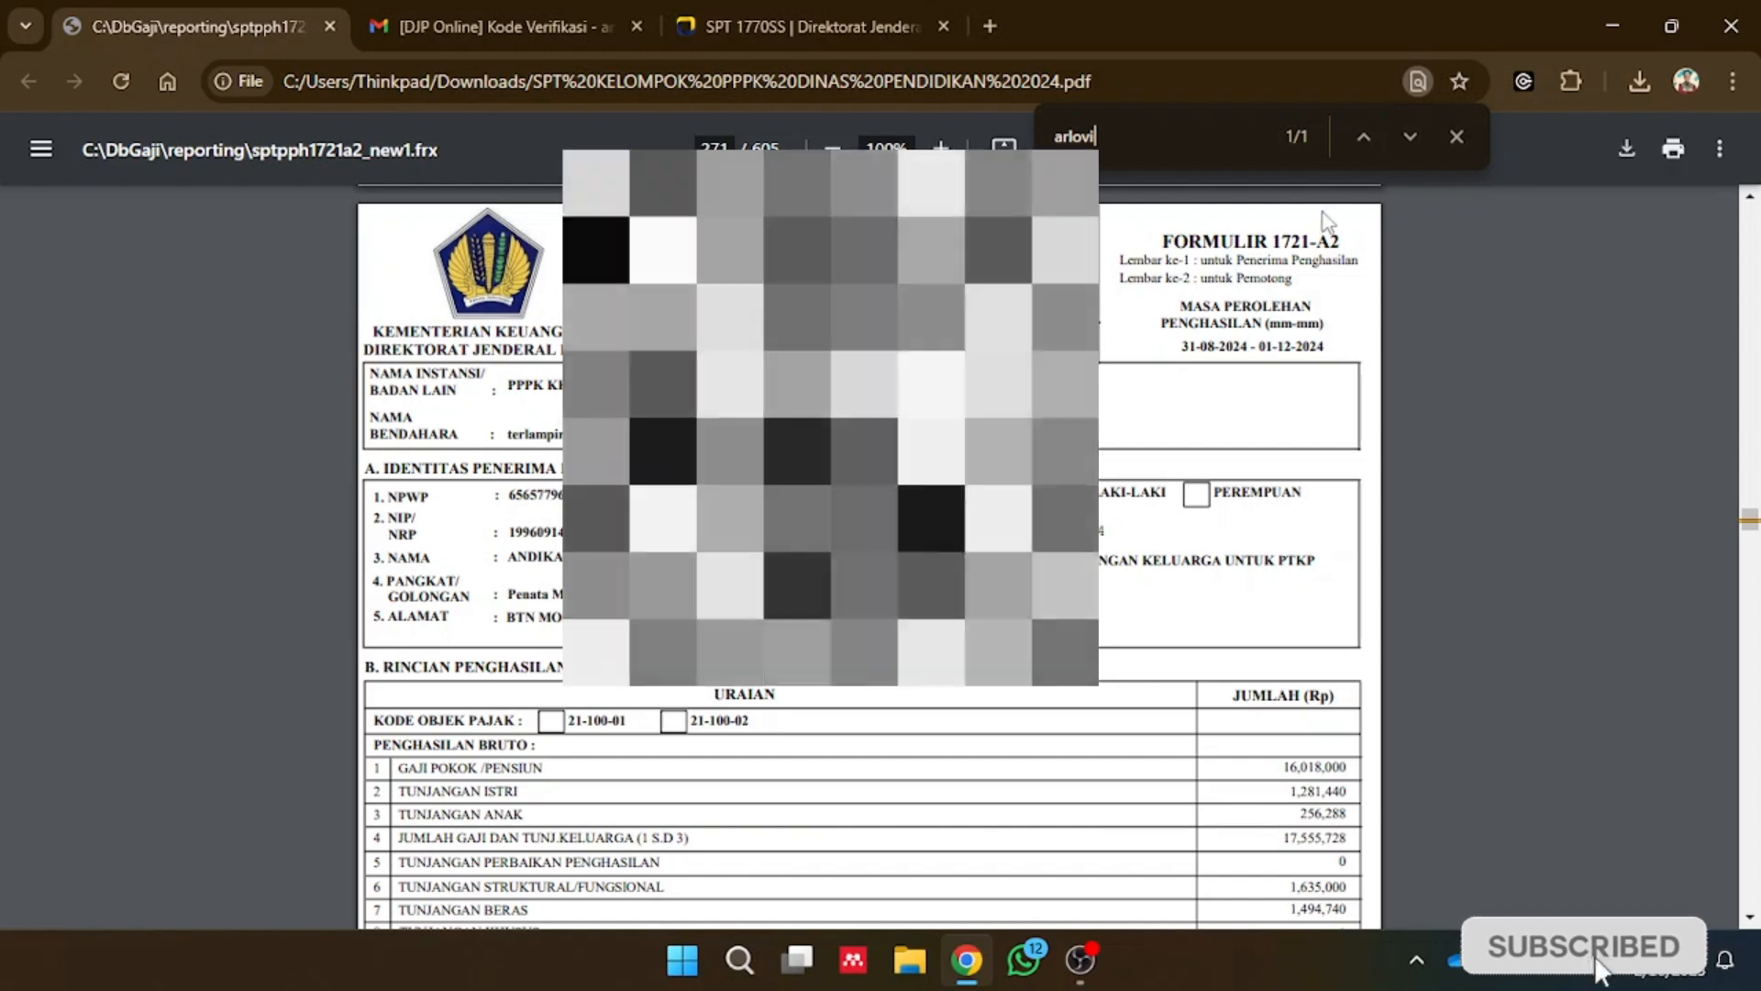
# - Close the PDF search and go back to the SPT 1770SS income form
pyautogui.click(1458, 136)
pyautogui.scroll(-4, 1559, 550)
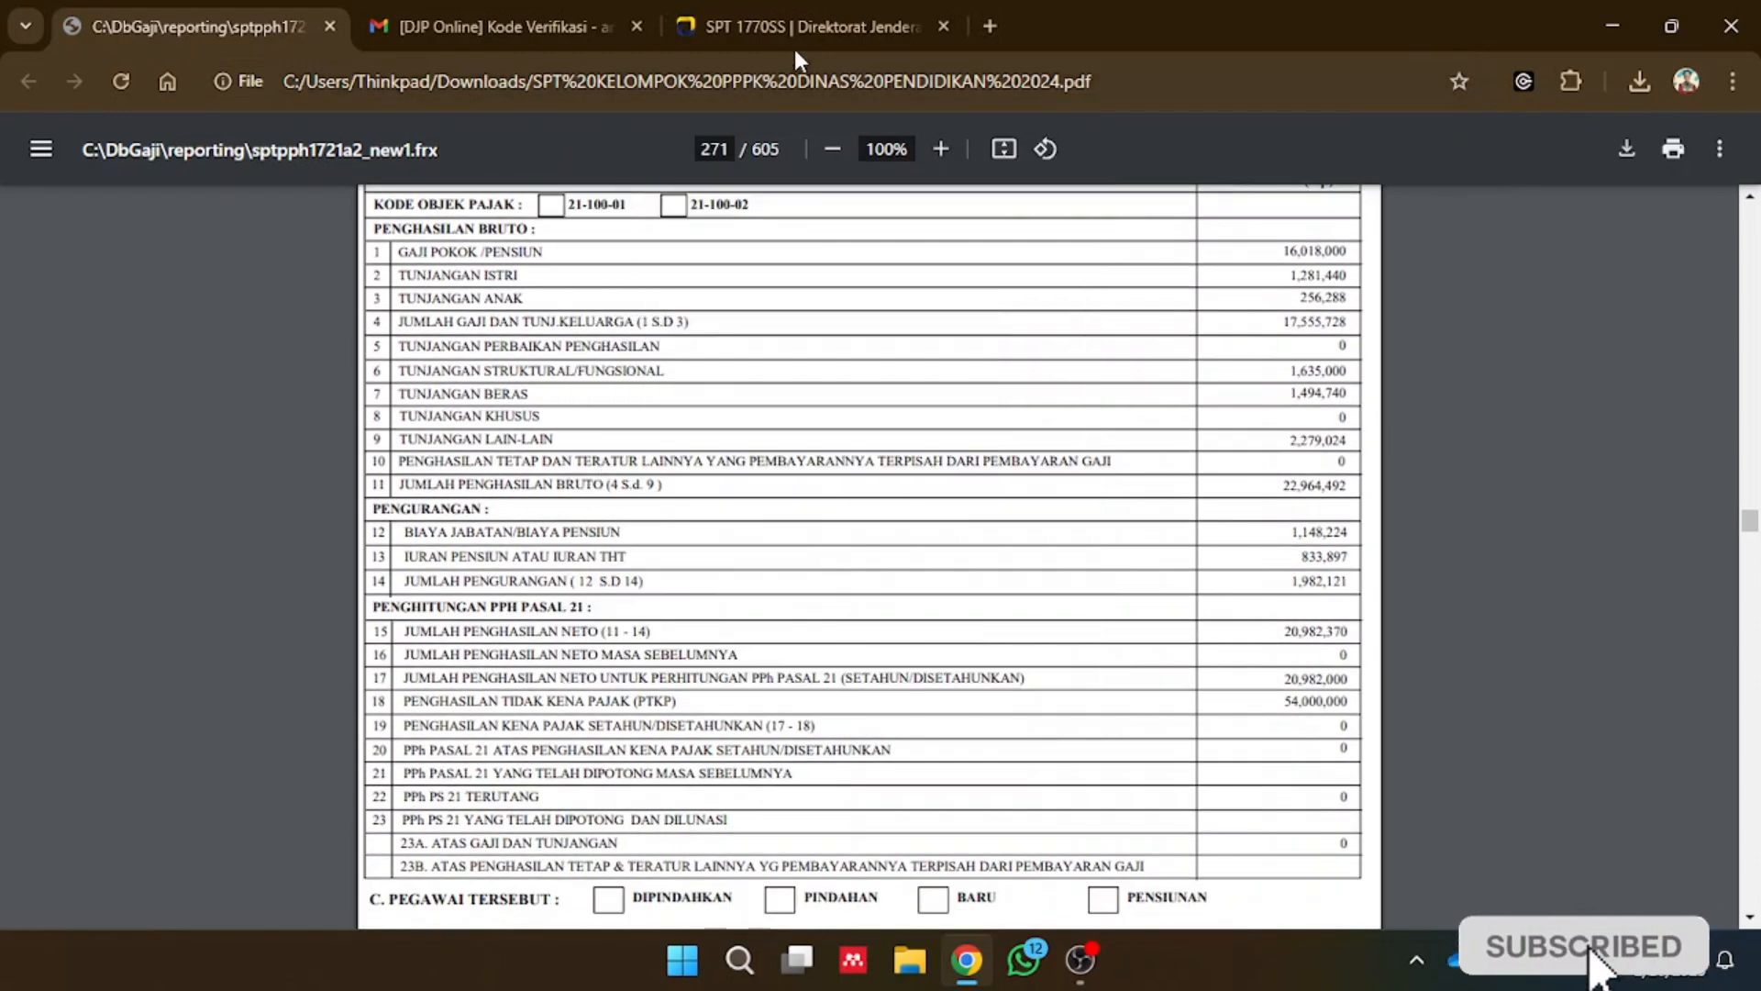
pyautogui.click(790, 28)
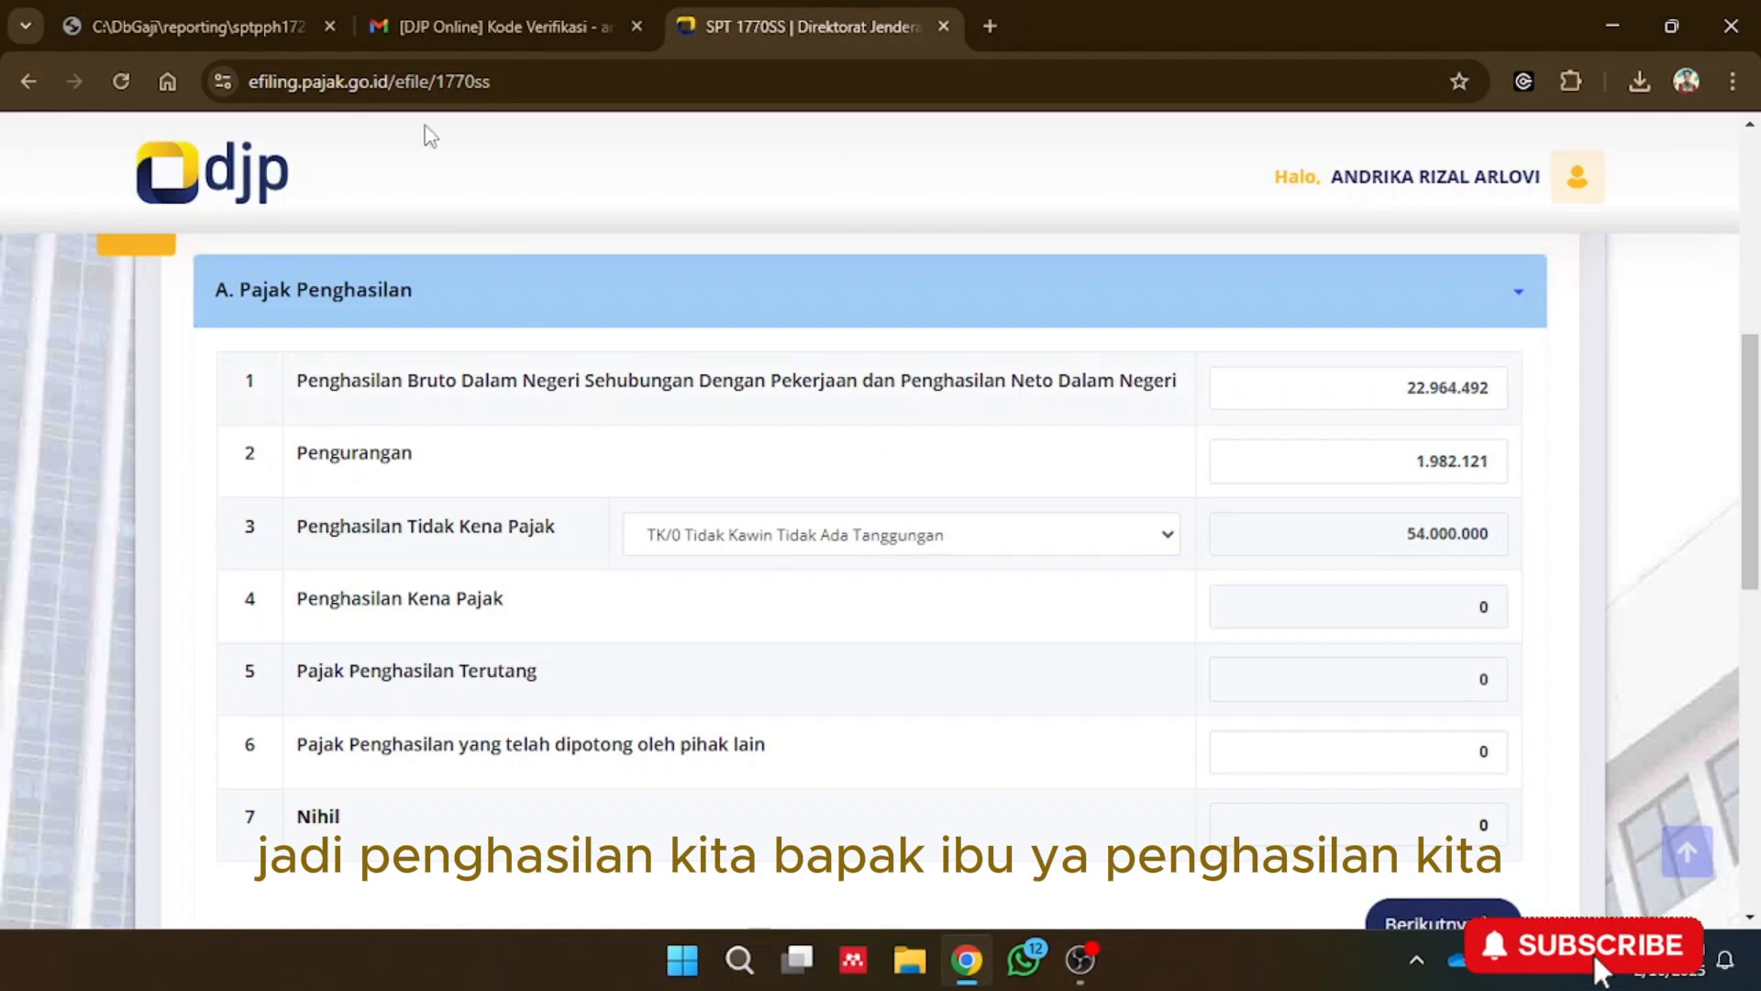
# - Compare field 1's gross income 22.964.492 with the slip's row 11 JUMLAH PENGHASILAN BRUTO total
pyautogui.click(1326, 385)
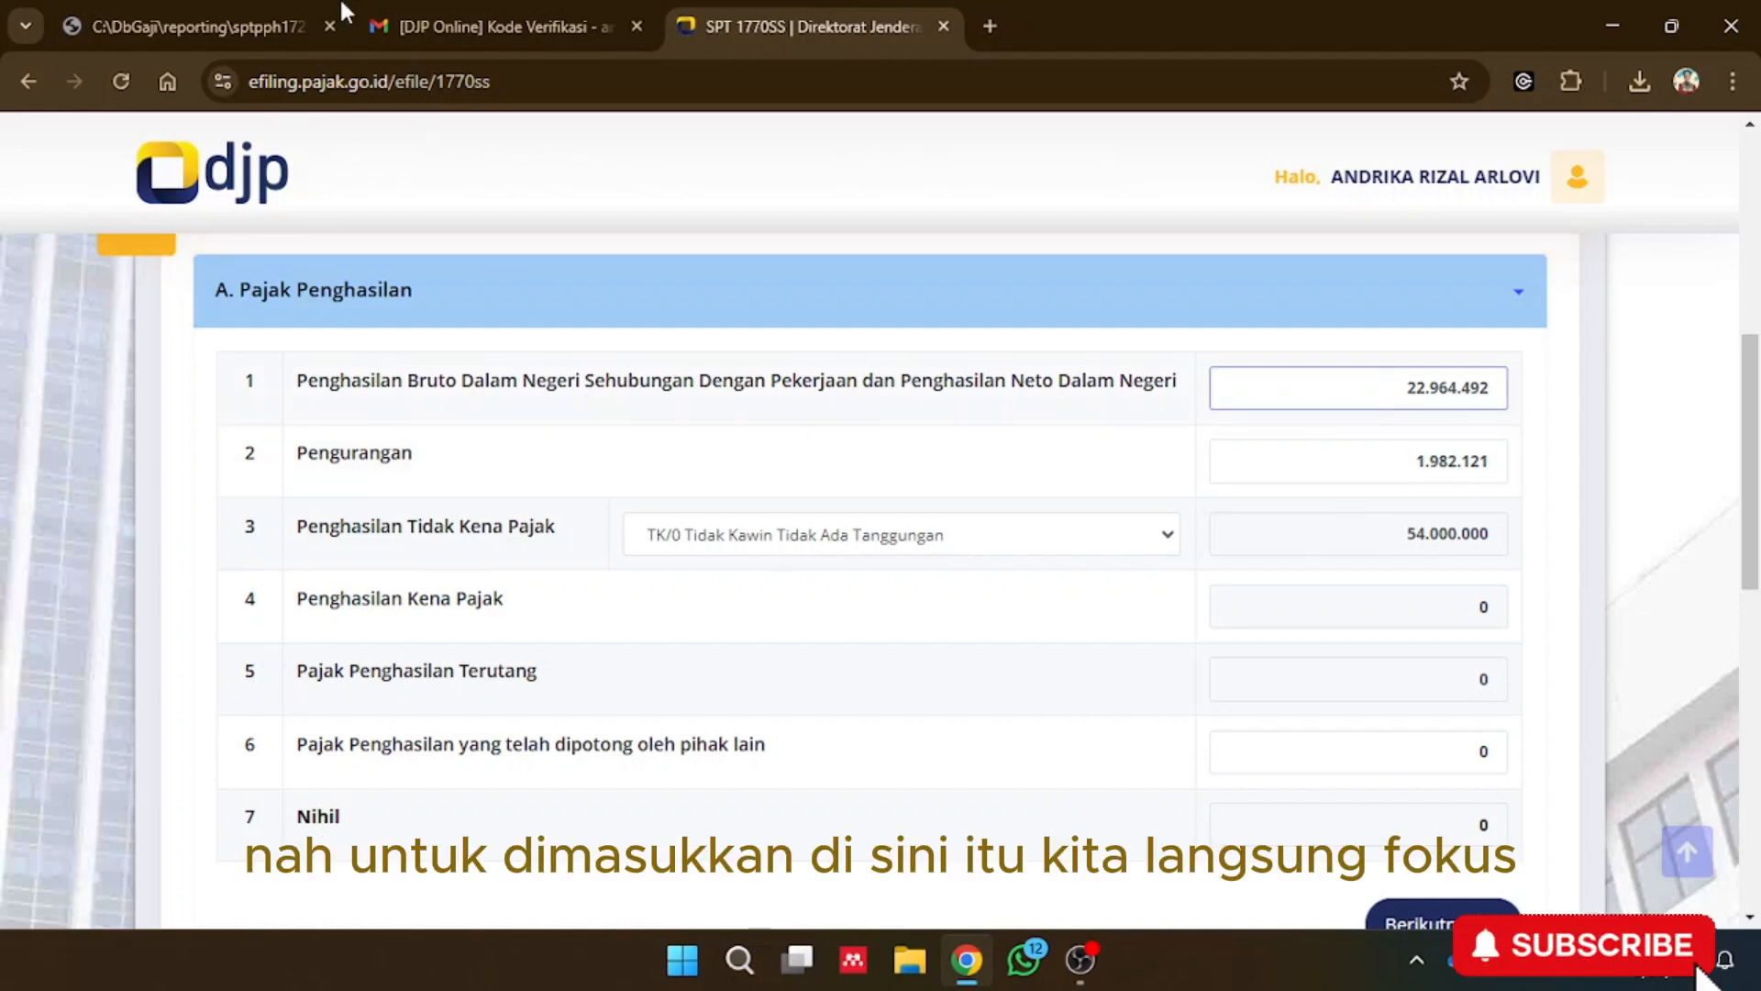
pyautogui.click(146, 31)
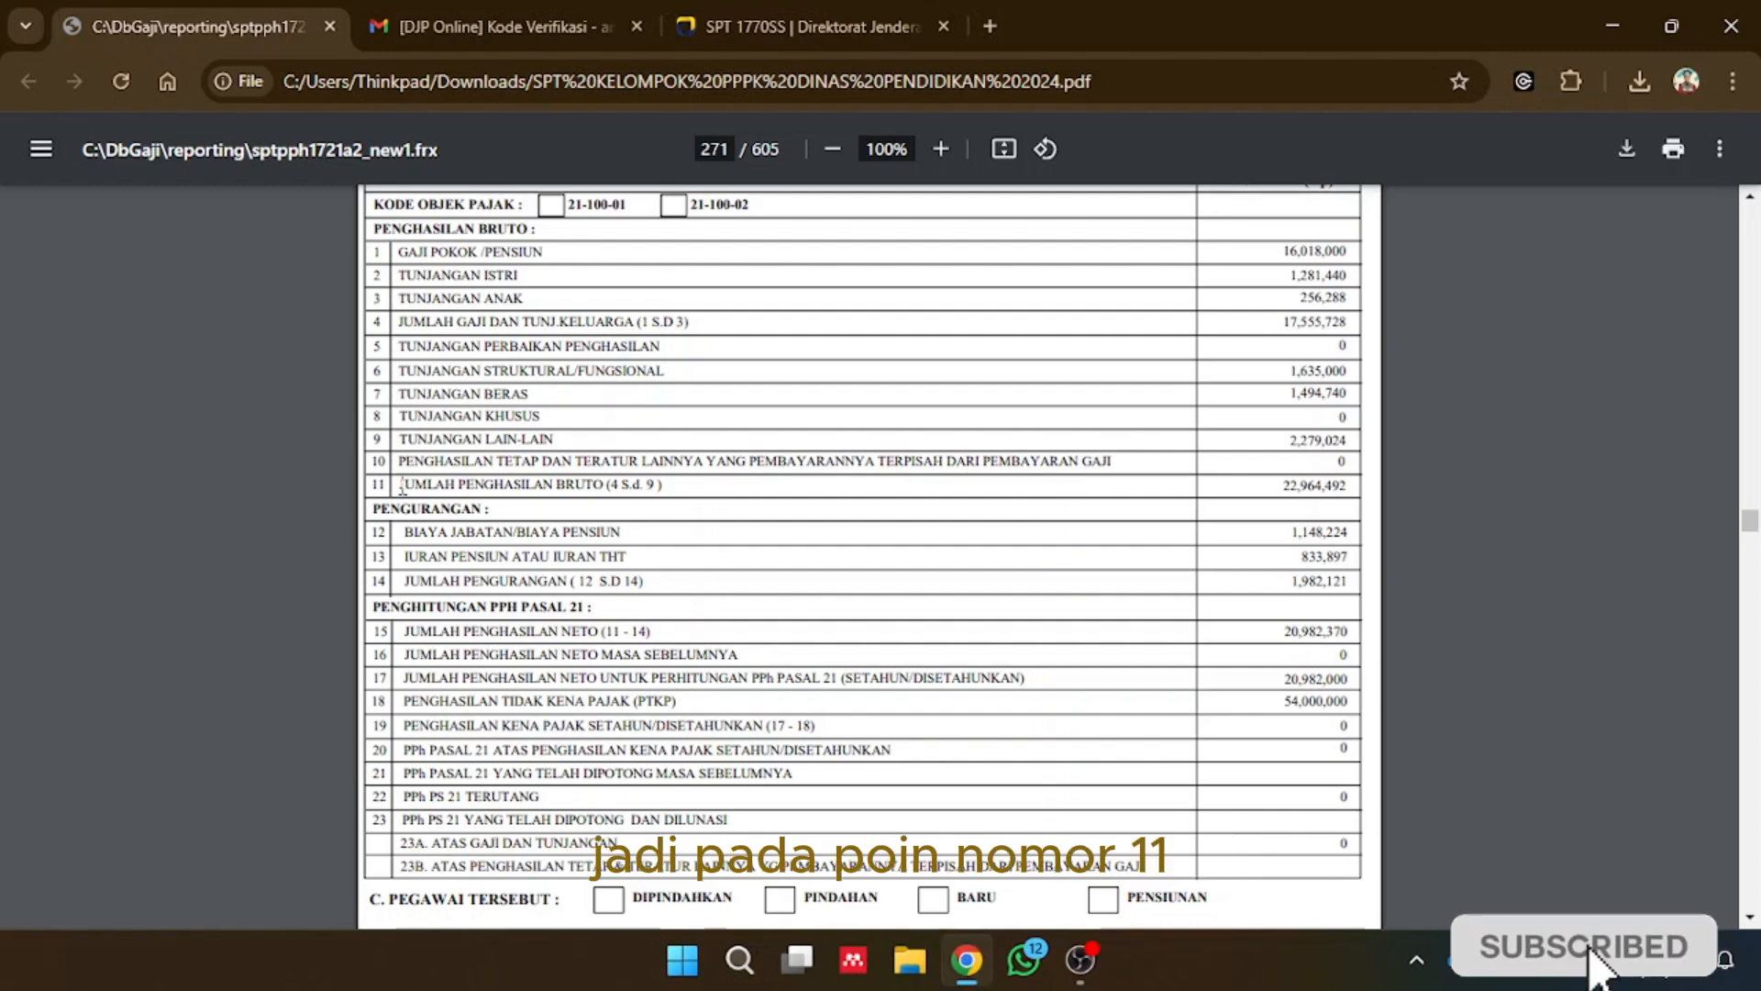
pyautogui.moveTo(402, 486); pyautogui.dragTo(604, 480)
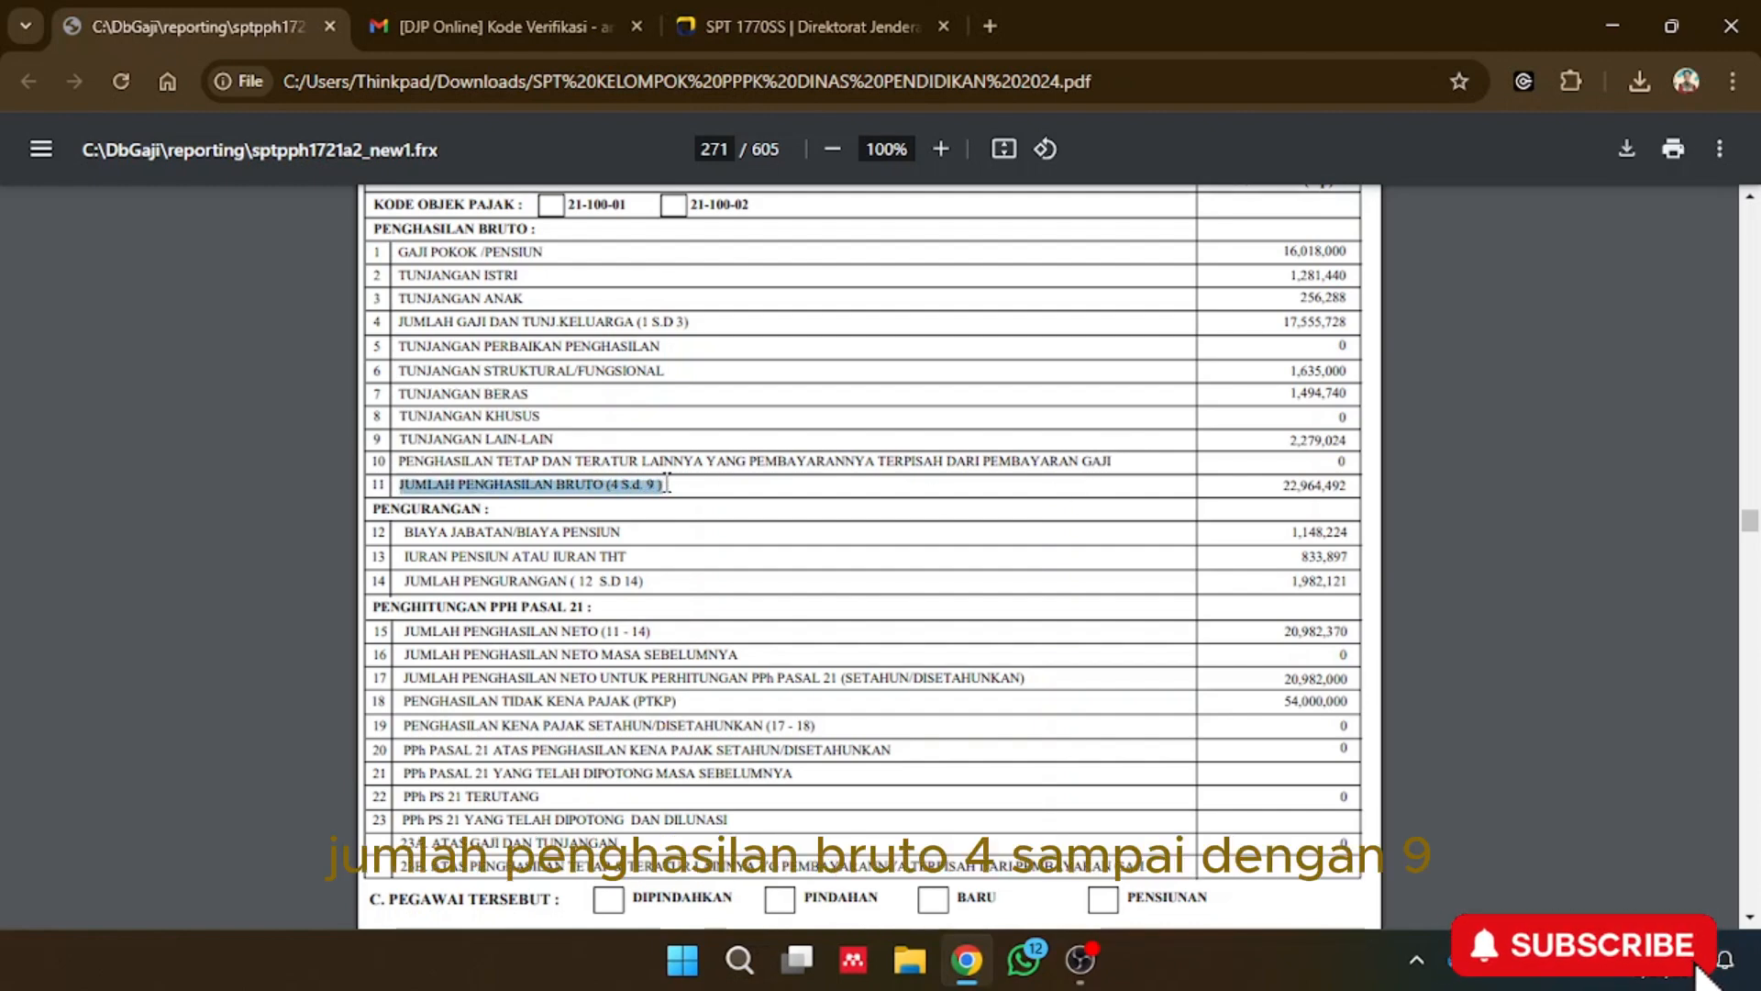
pyautogui.moveTo(1284, 486); pyautogui.dragTo(1312, 488)
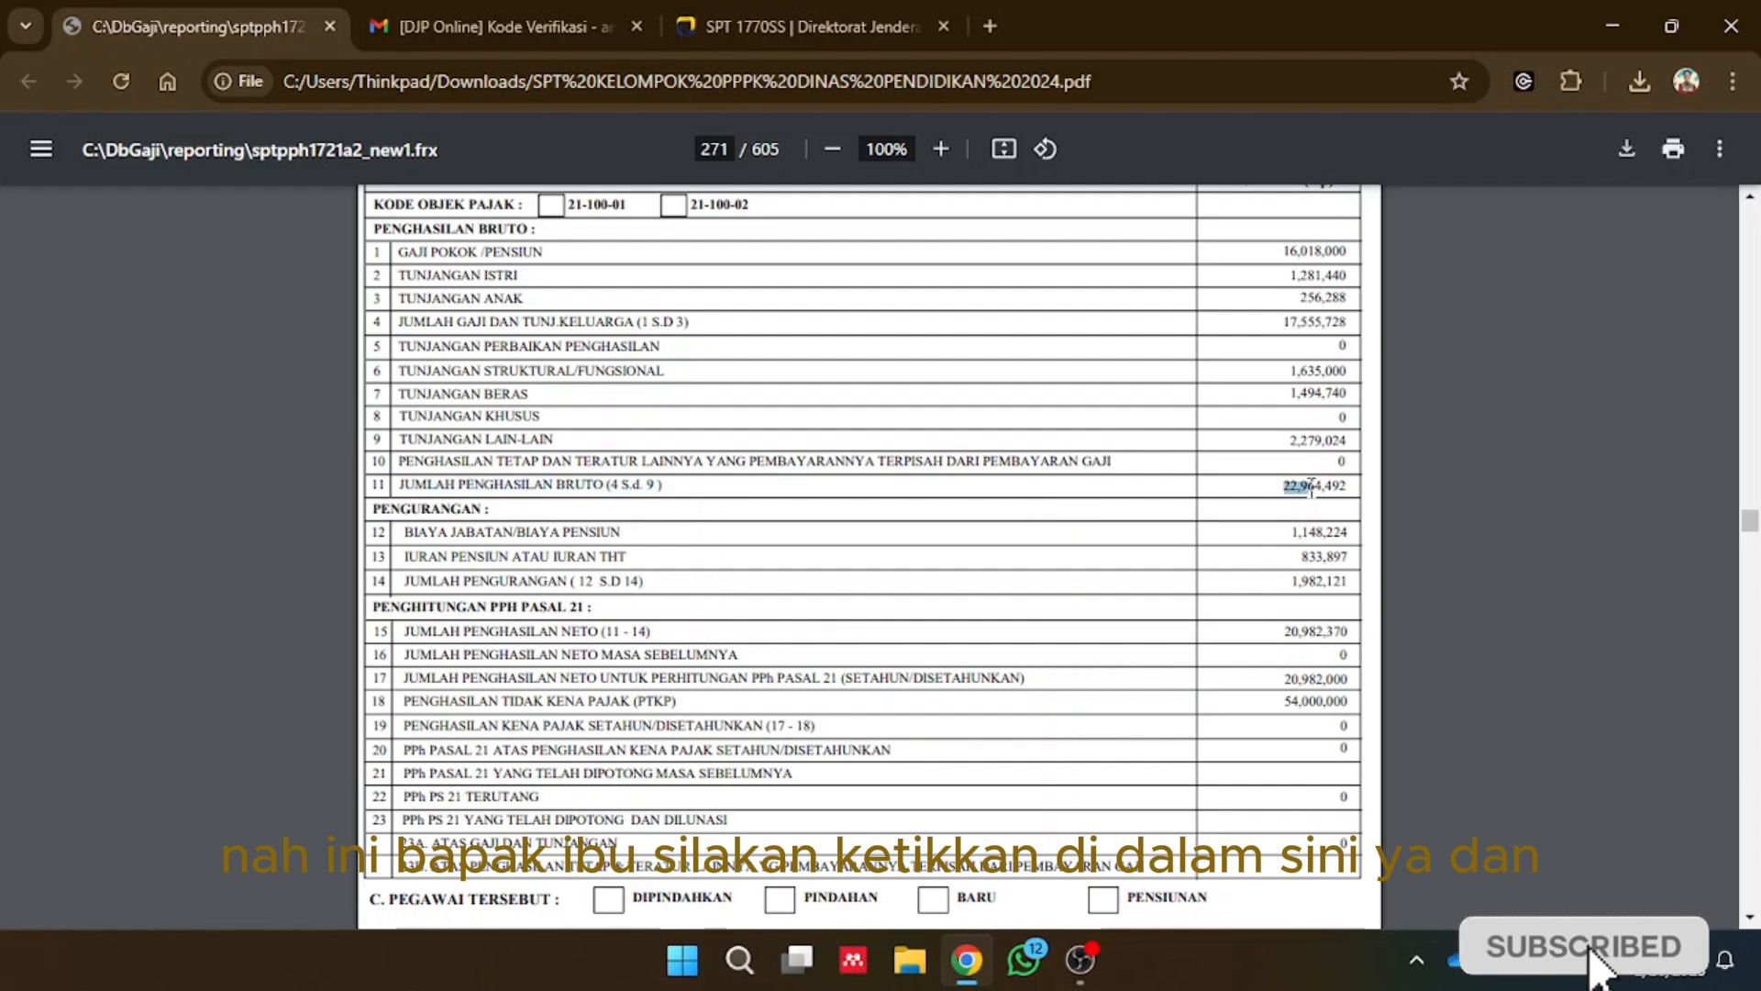
pyautogui.click(811, 26)
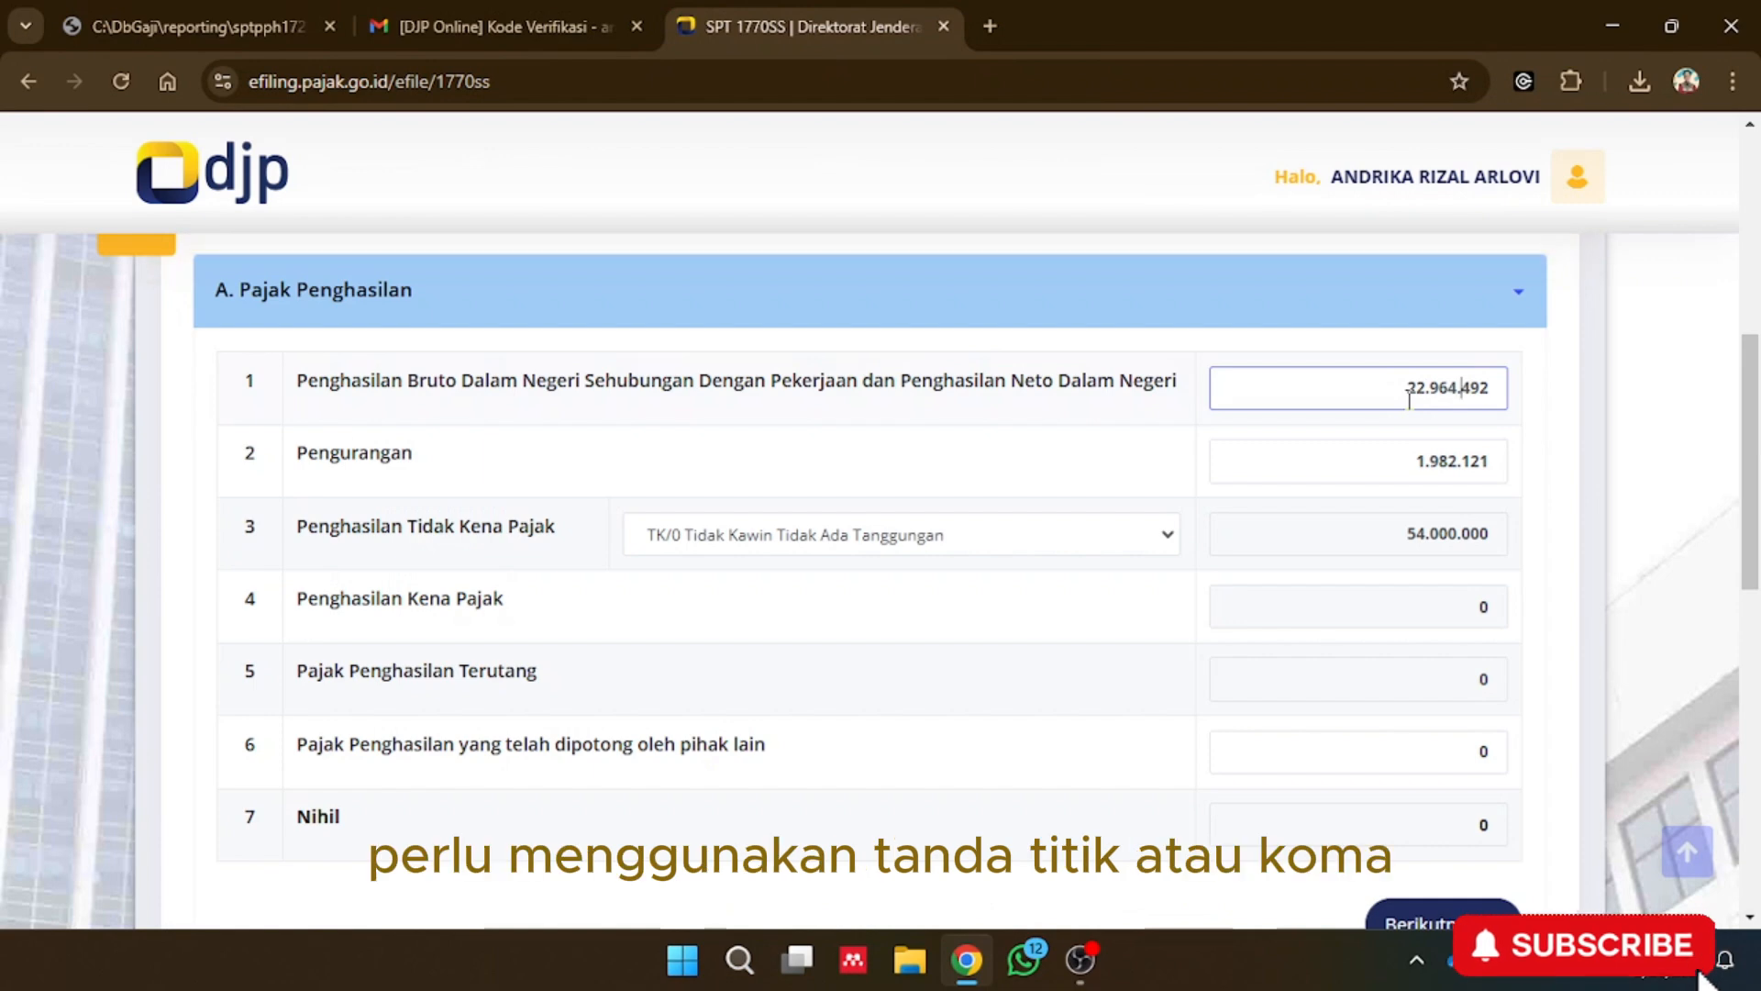
# - Recheck the 22.964.492 entry, mark the Pengurangan row, and bring the slip back up
pyautogui.click(1459, 390)
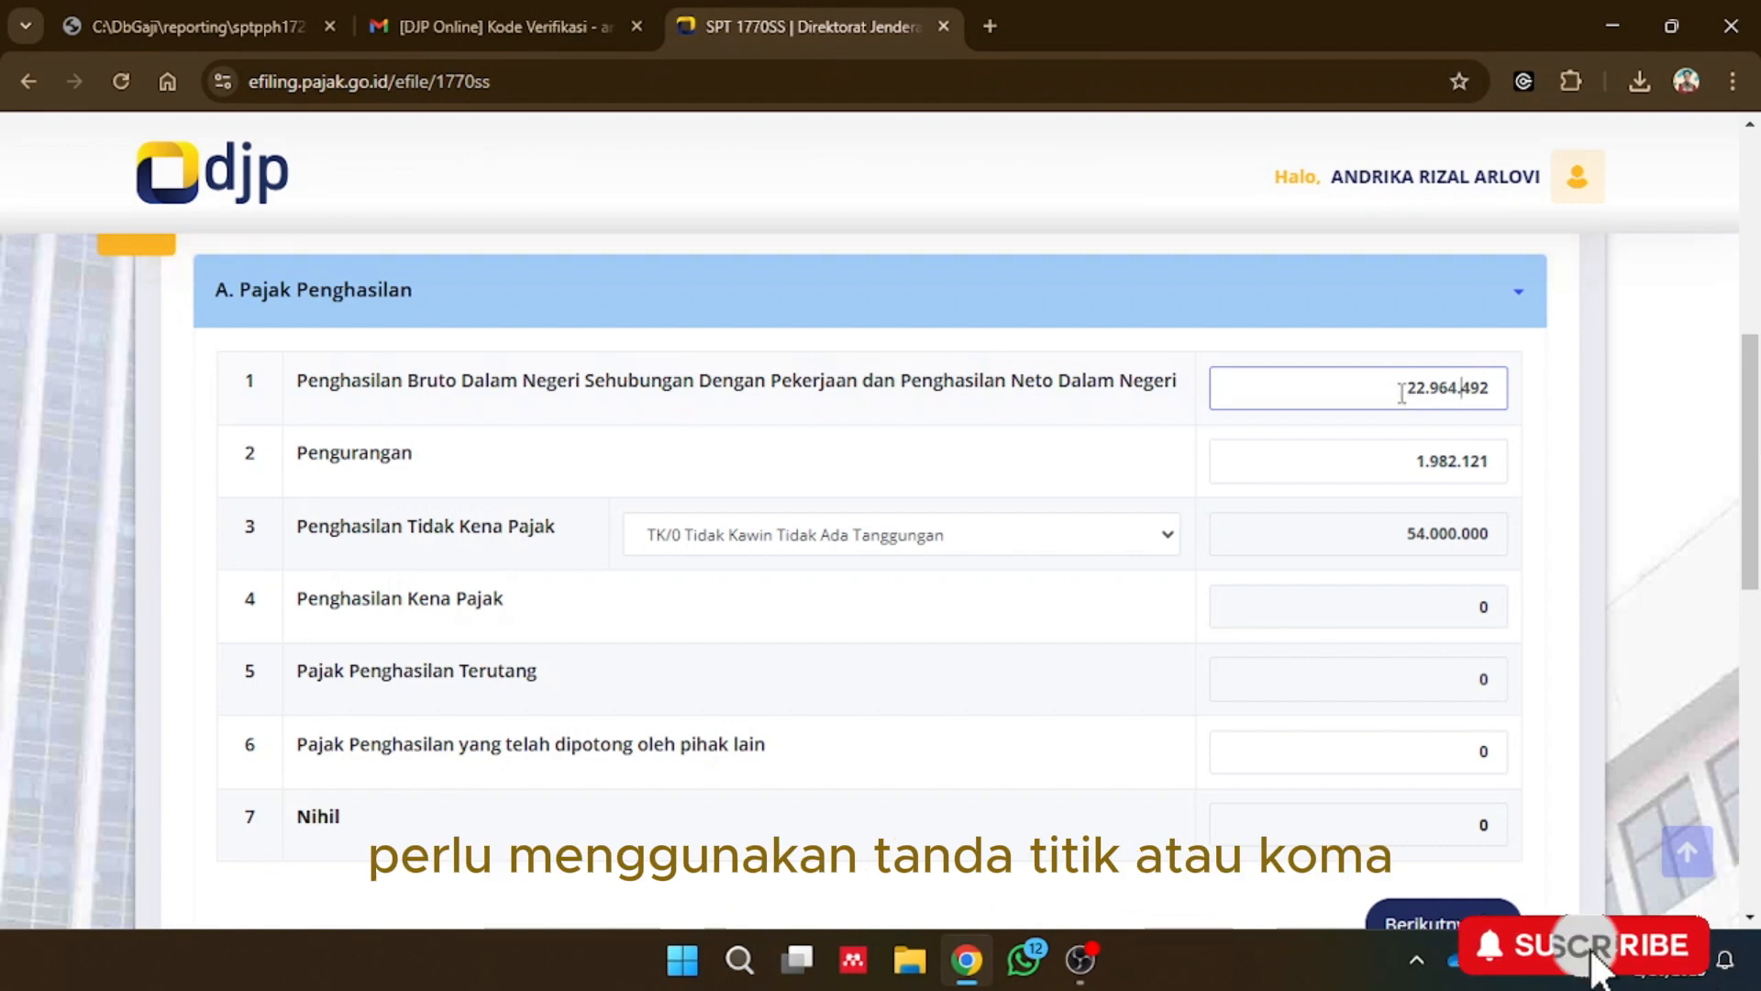
pyautogui.click(1488, 396)
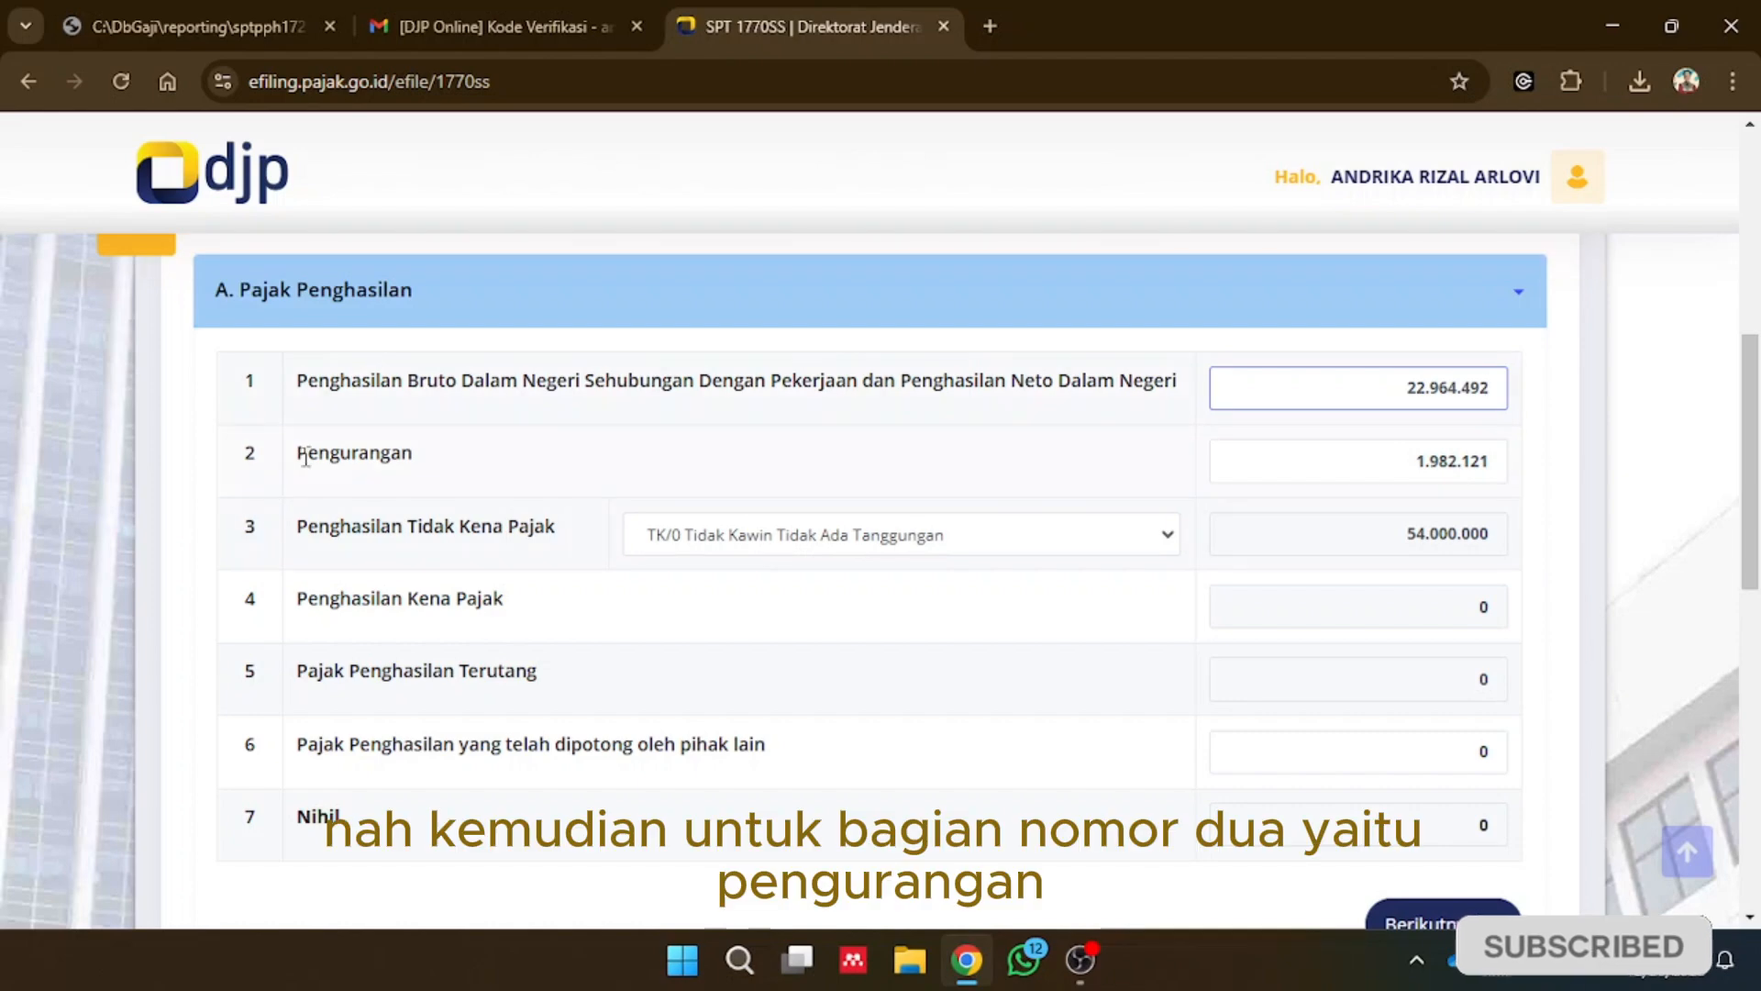
pyautogui.moveTo(298, 453); pyautogui.dragTo(418, 461)
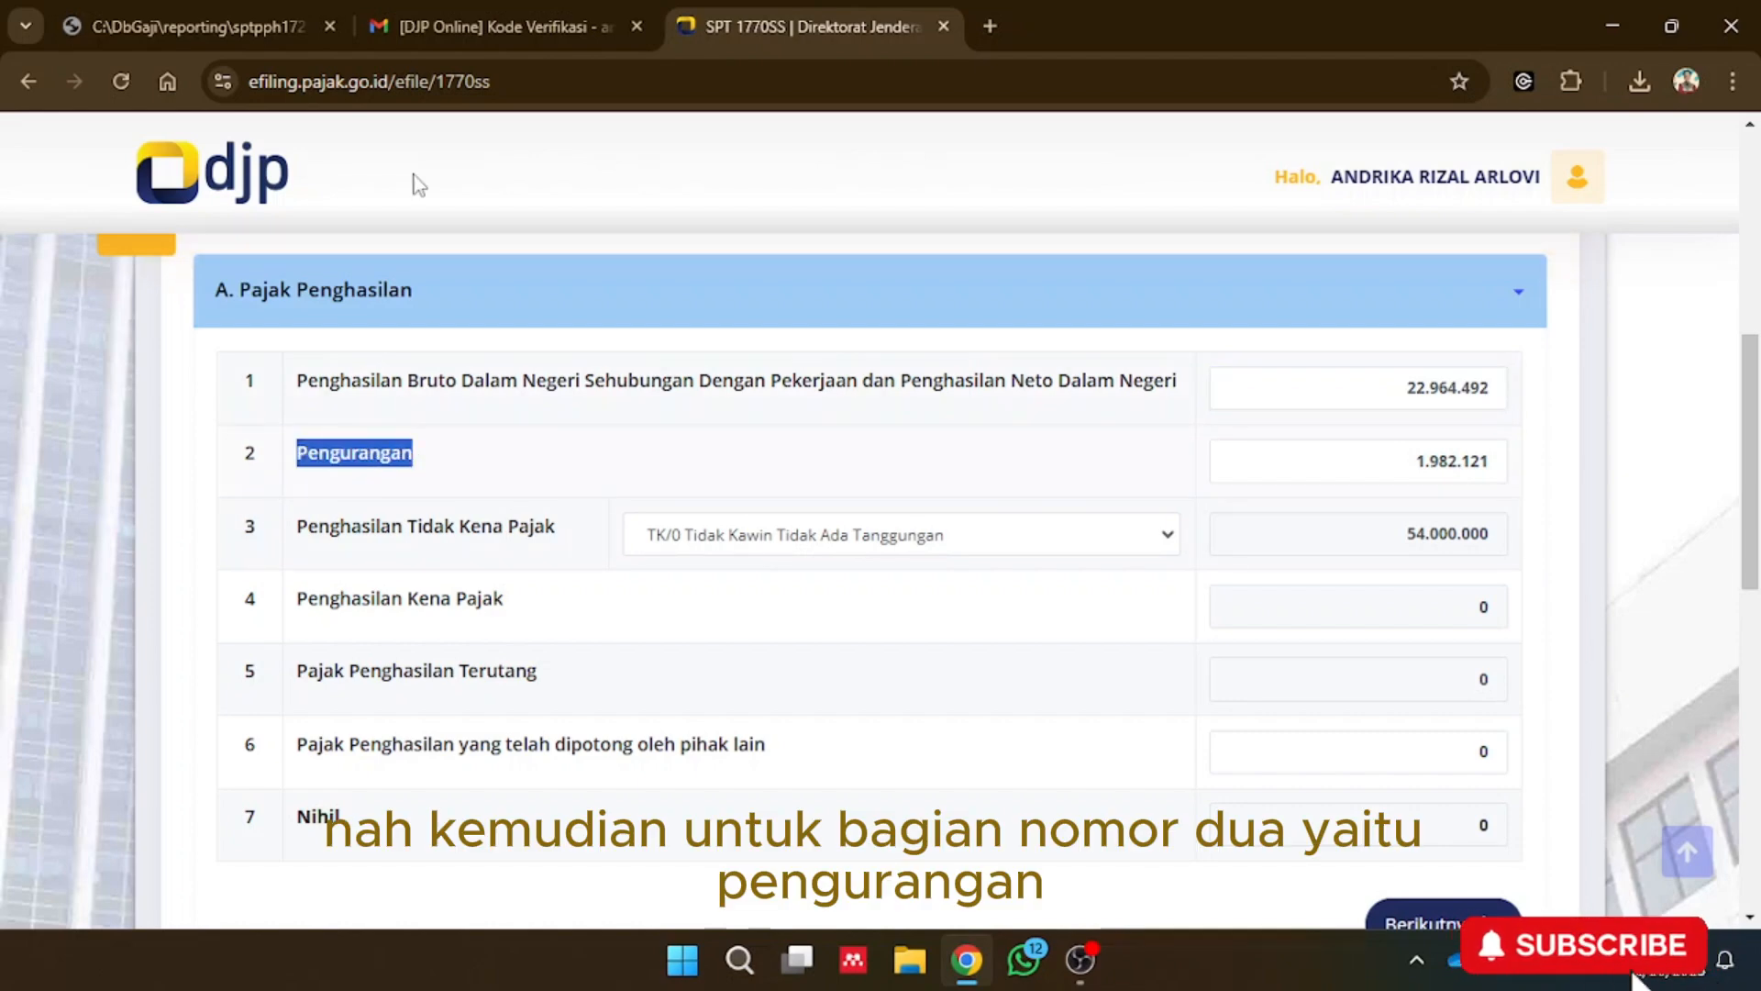
pyautogui.click(209, 4)
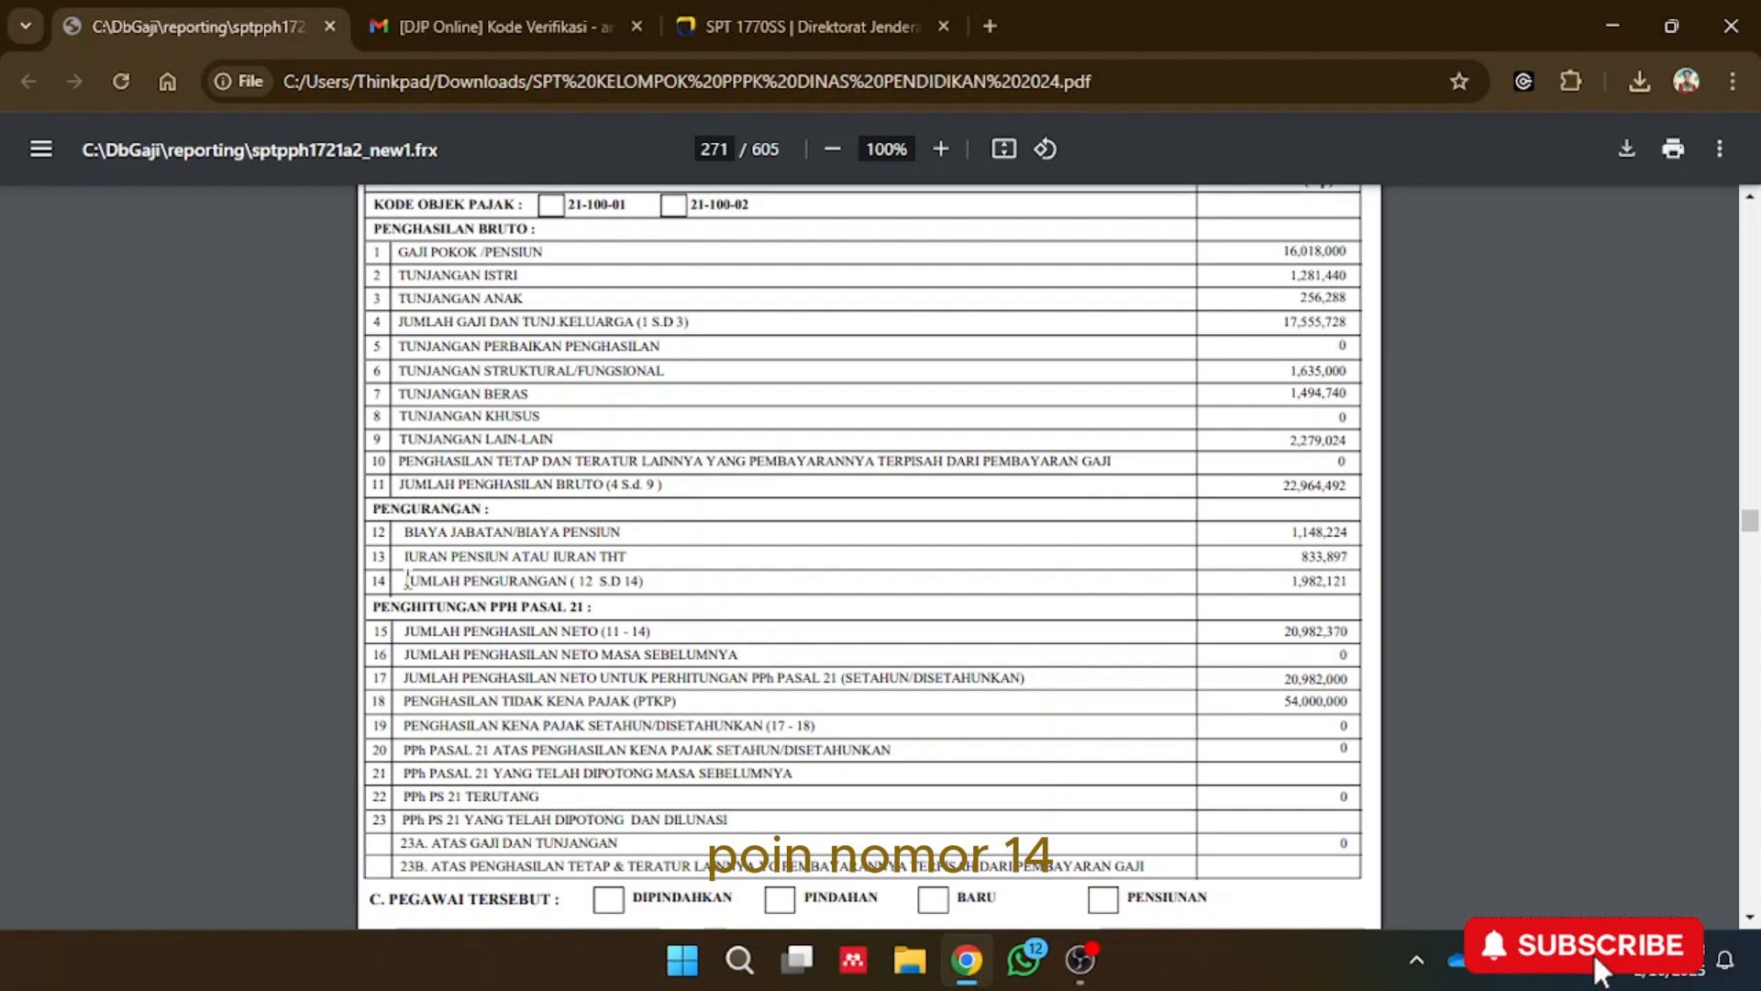
# - Confirm the Pengurangan field 1.982.121 matches the slip's row 14 total deductions
pyautogui.moveTo(408, 580); pyautogui.dragTo(461, 577)
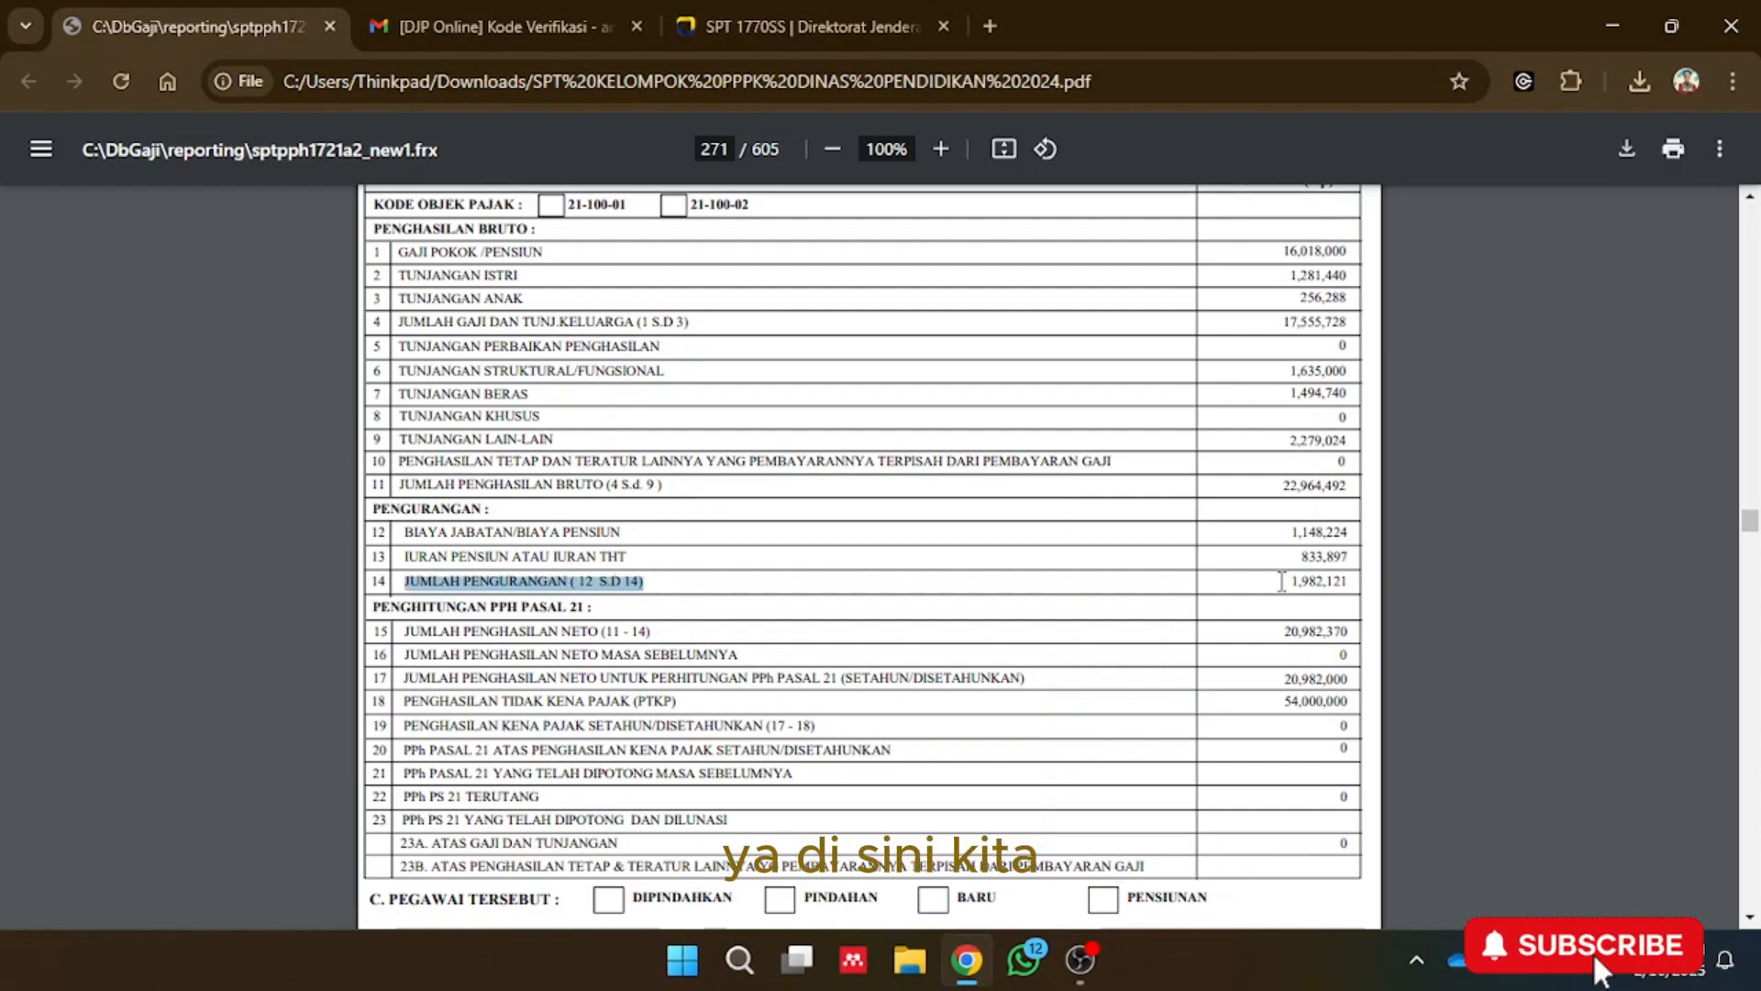
pyautogui.moveTo(1282, 580); pyautogui.dragTo(1356, 583)
pyautogui.click(813, 27)
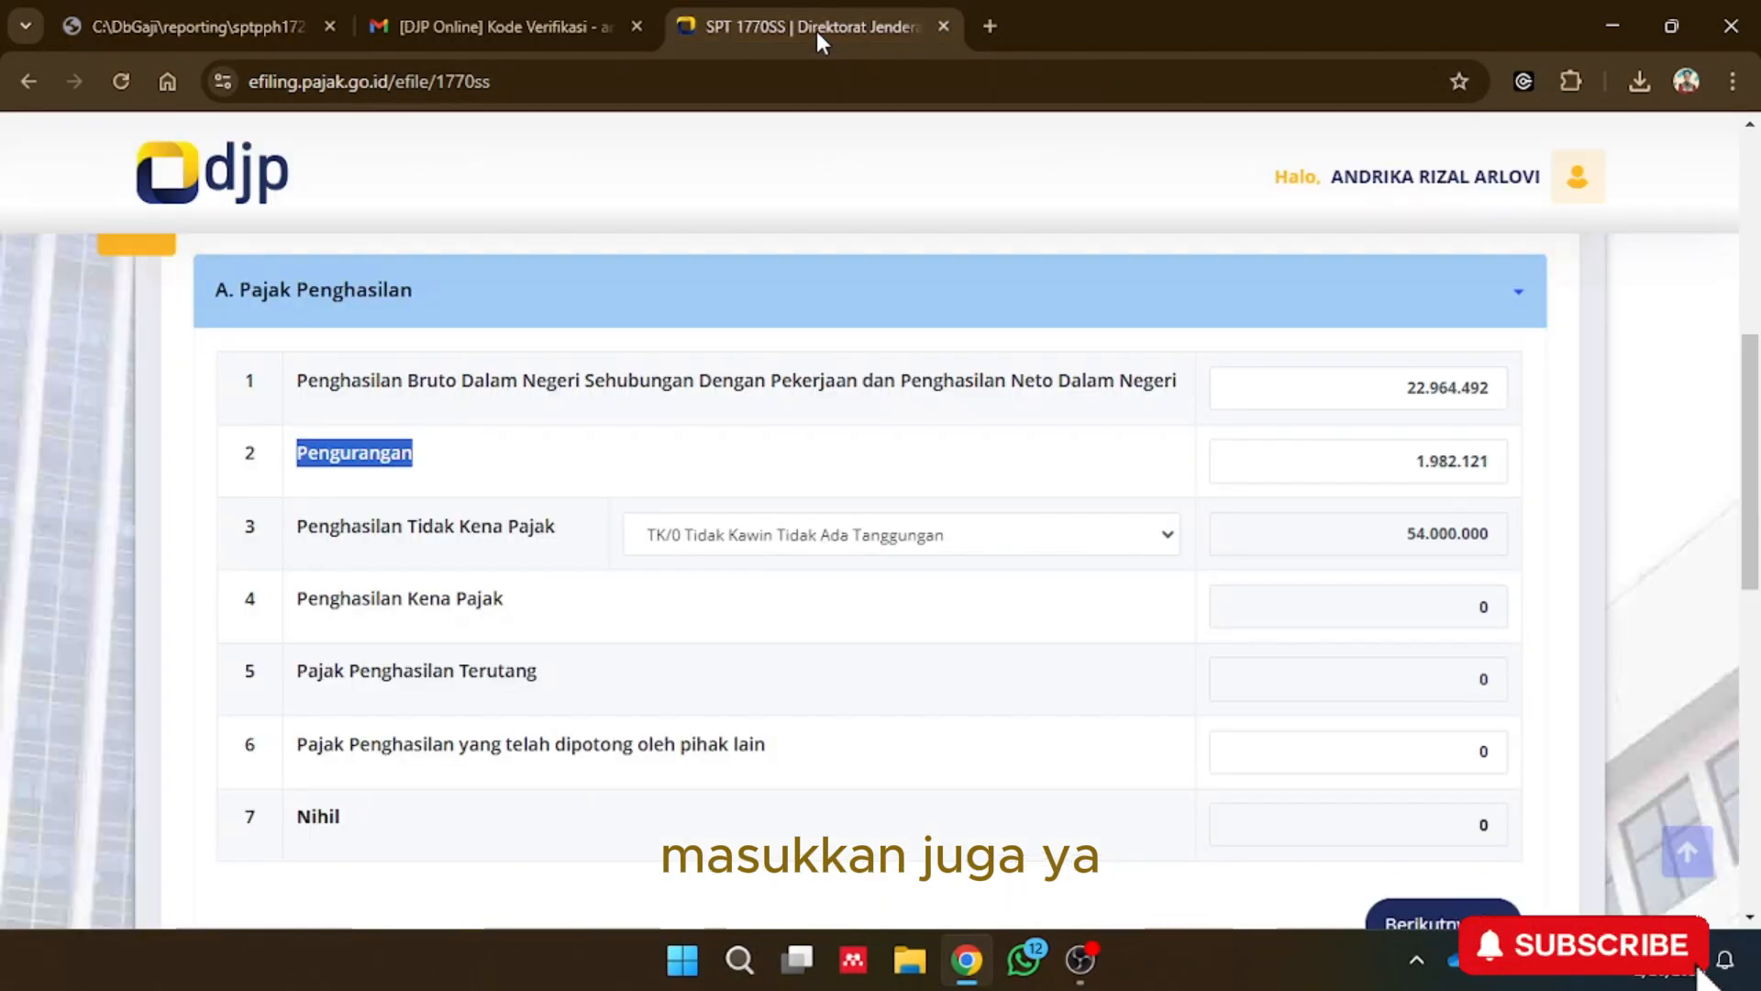
pyautogui.click(1422, 462)
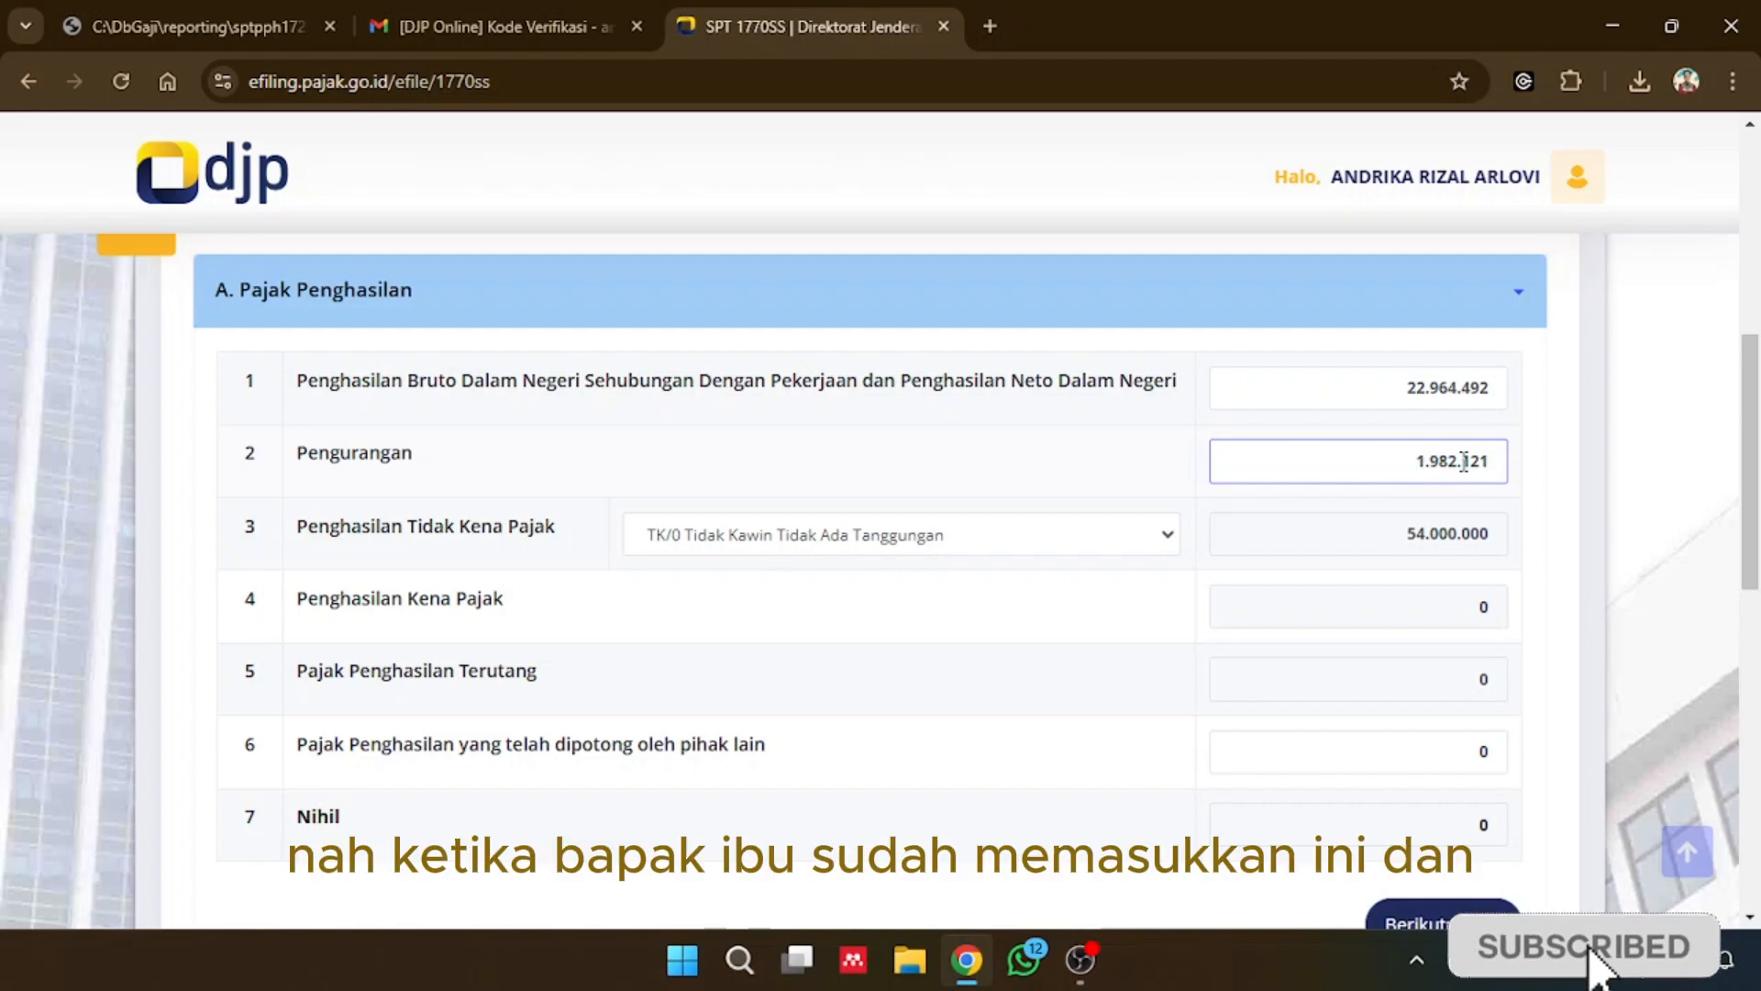
pyautogui.click(1440, 394)
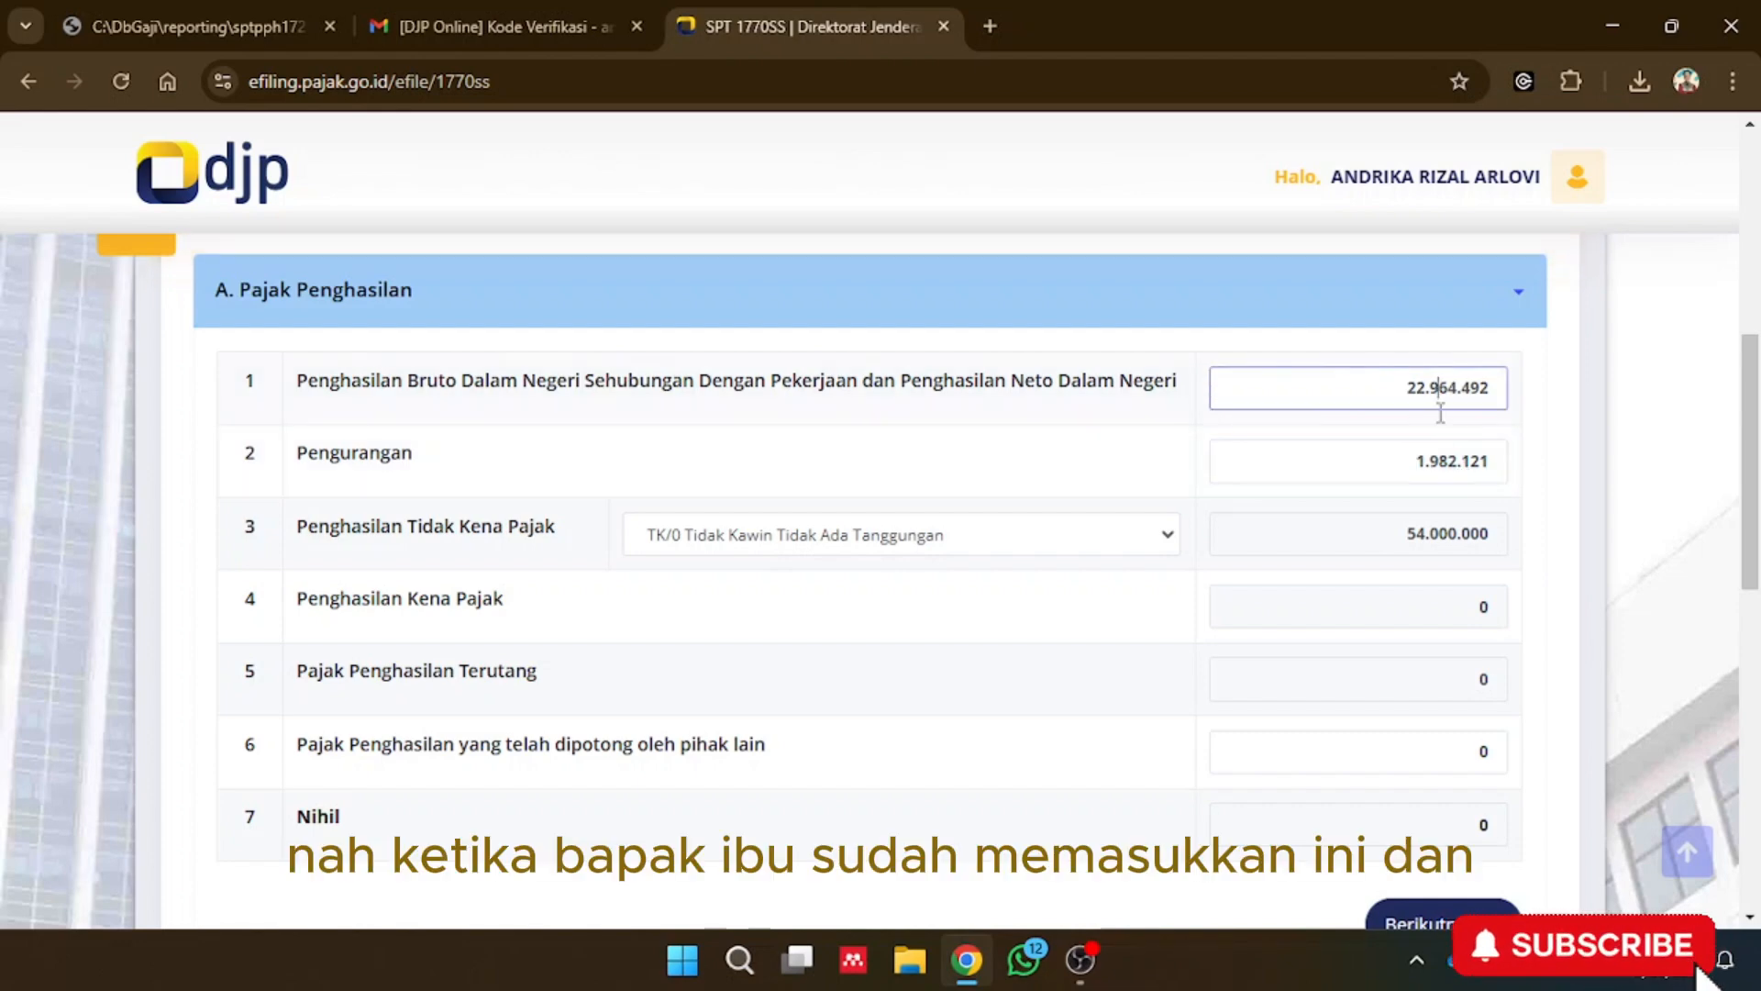
pyautogui.click(1449, 468)
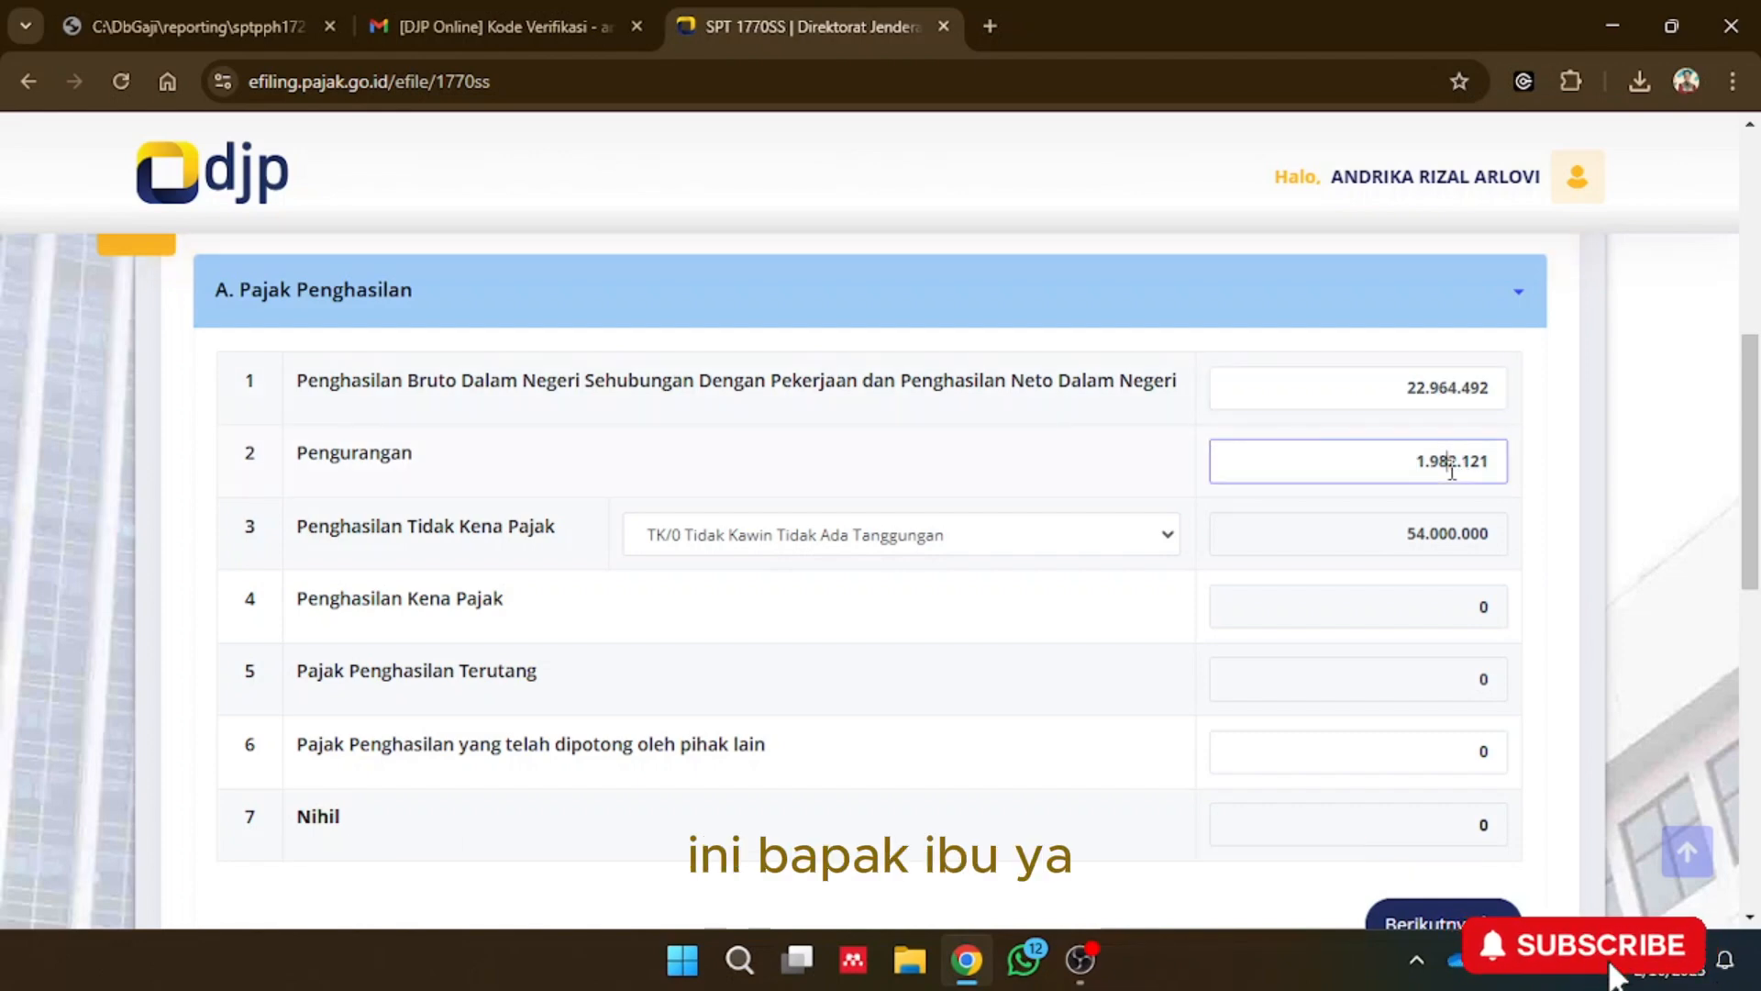
# - Reselect TK/0 as PTKP status, giving 54.000.000, and check tax rows 5–6 show 0
pyautogui.click(1120, 543)
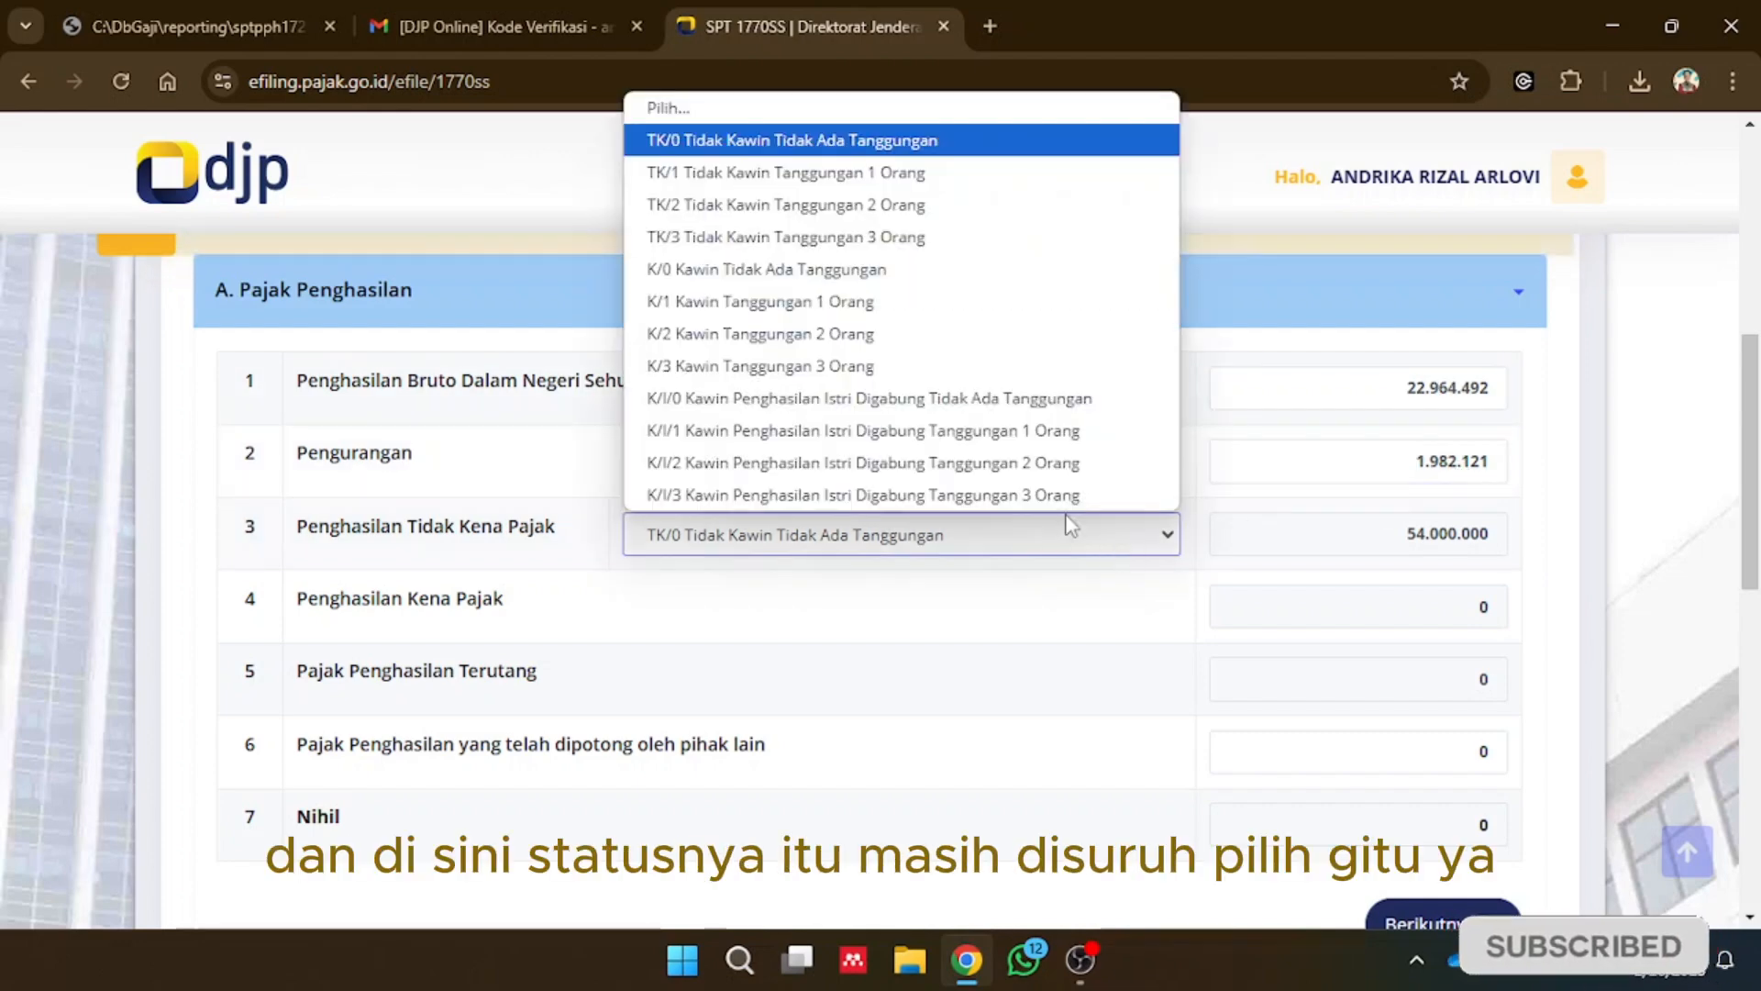
pyautogui.click(784, 111)
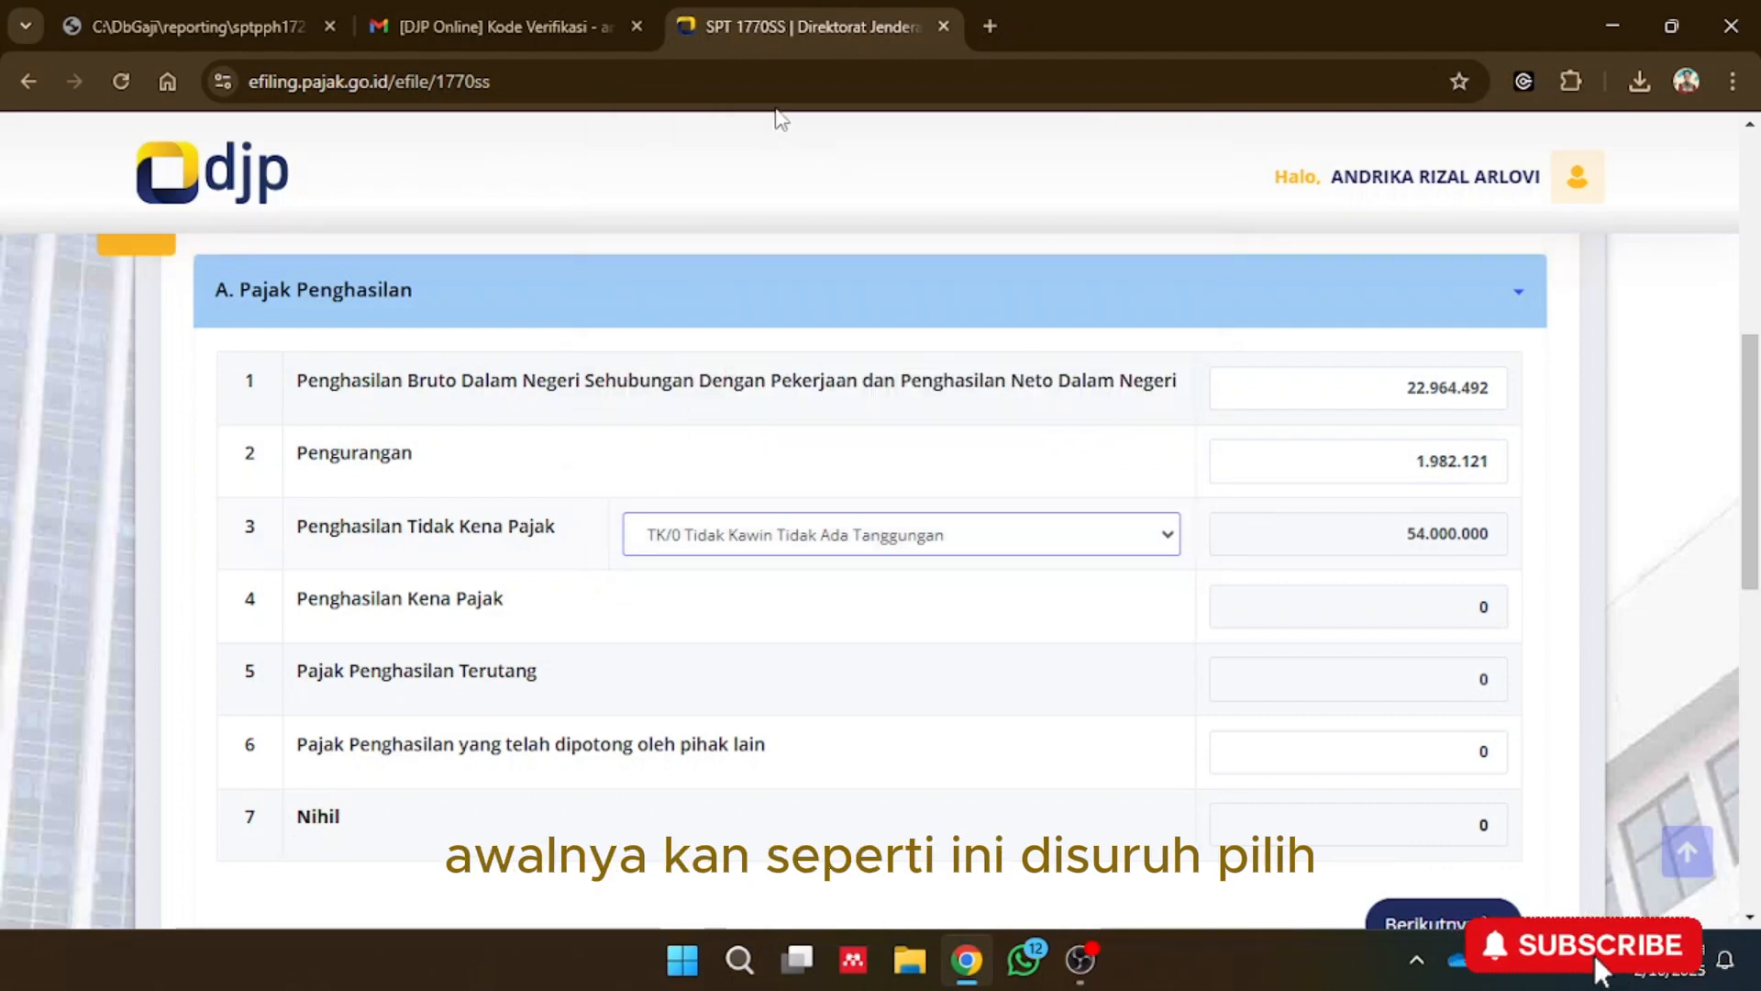
pyautogui.click(1141, 537)
pyautogui.click(780, 137)
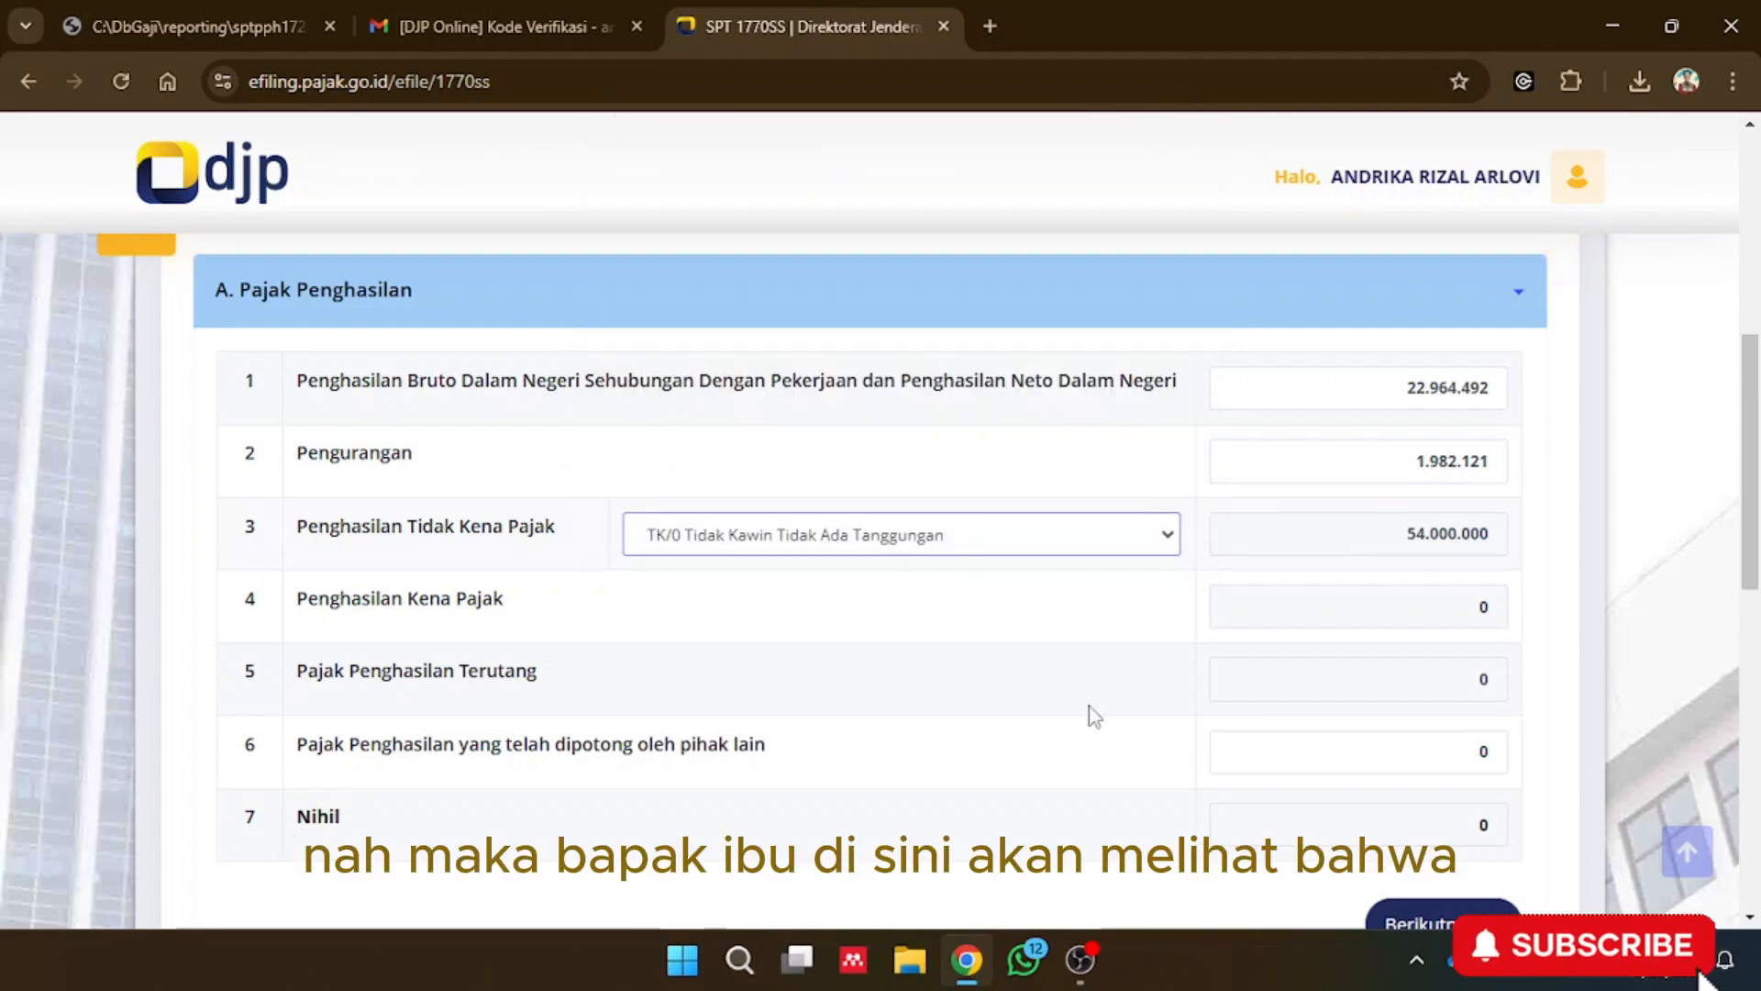
pyautogui.scroll(-3, 1298, 688)
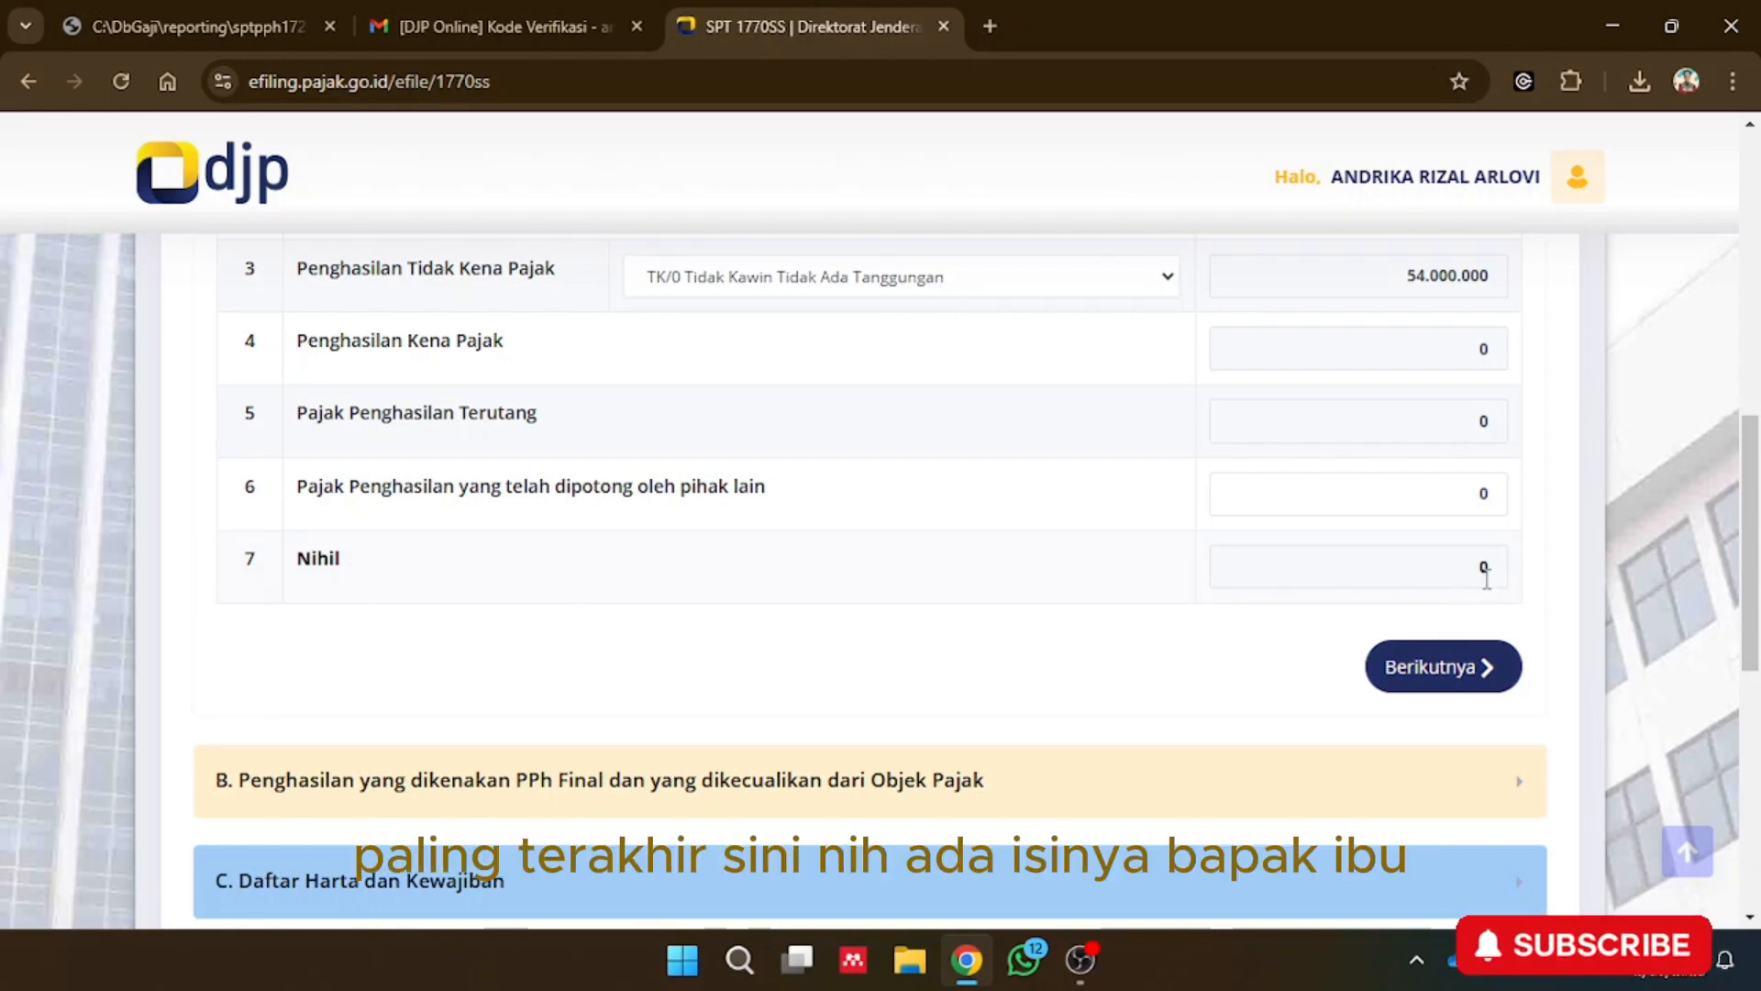
pyautogui.click(1486, 495)
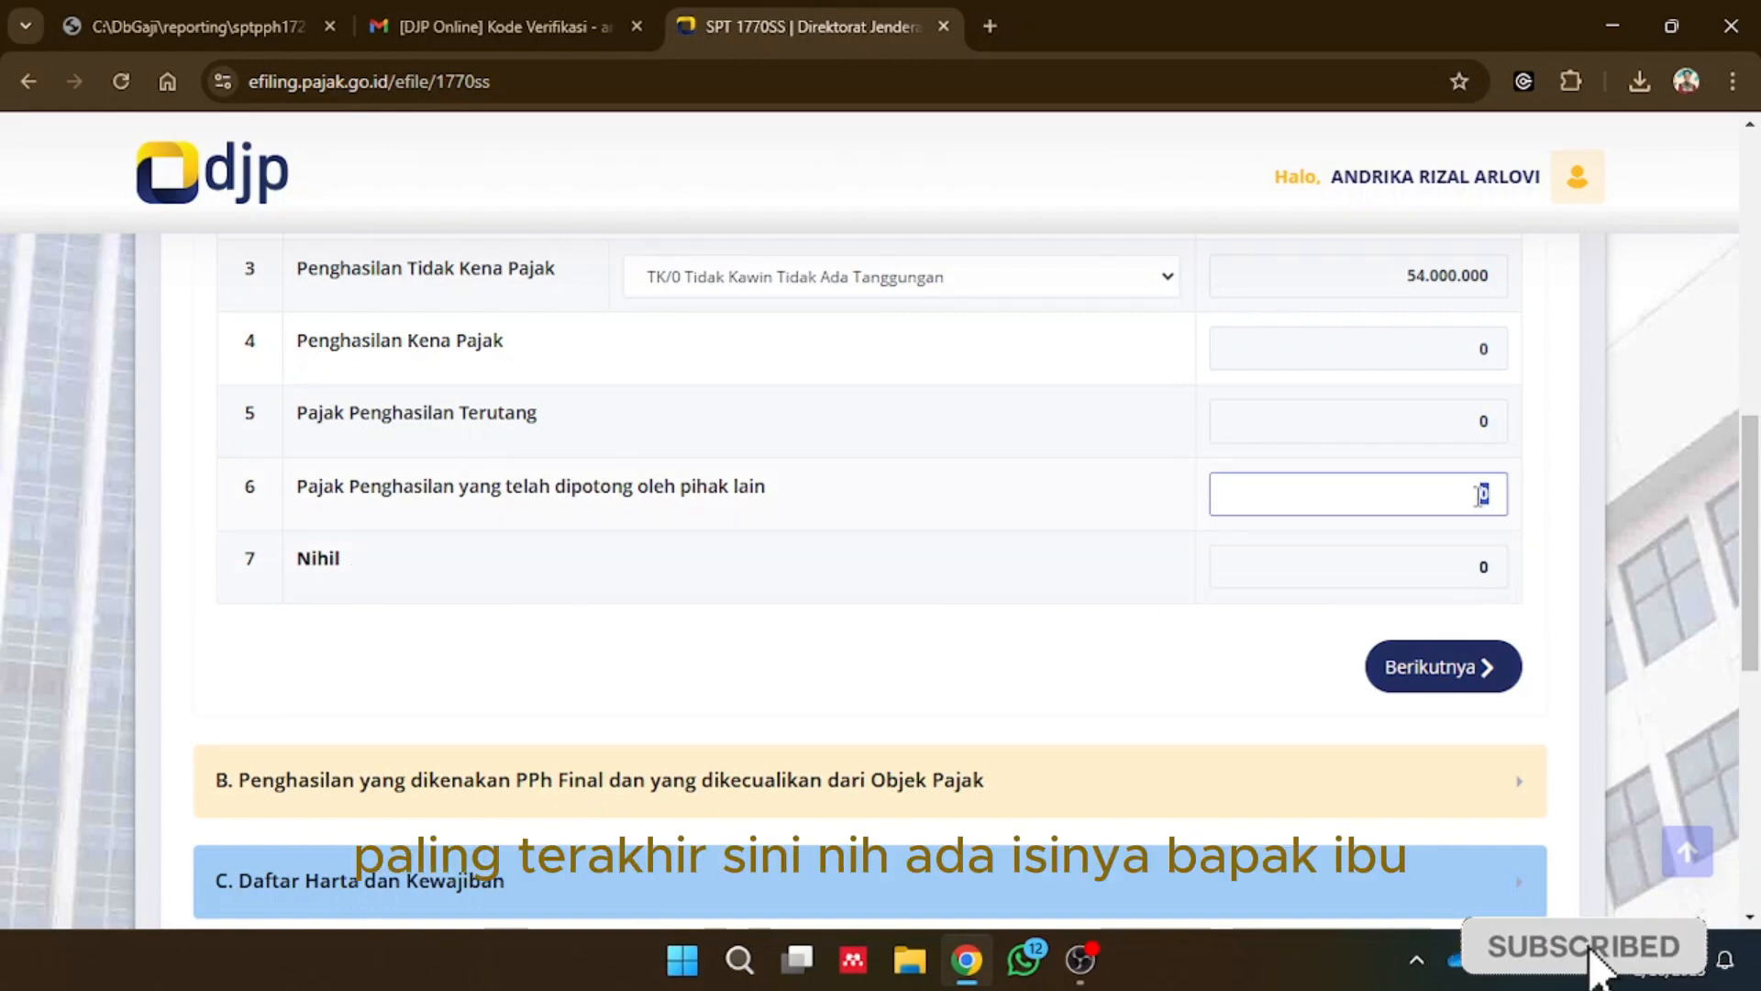
pyautogui.click(1483, 424)
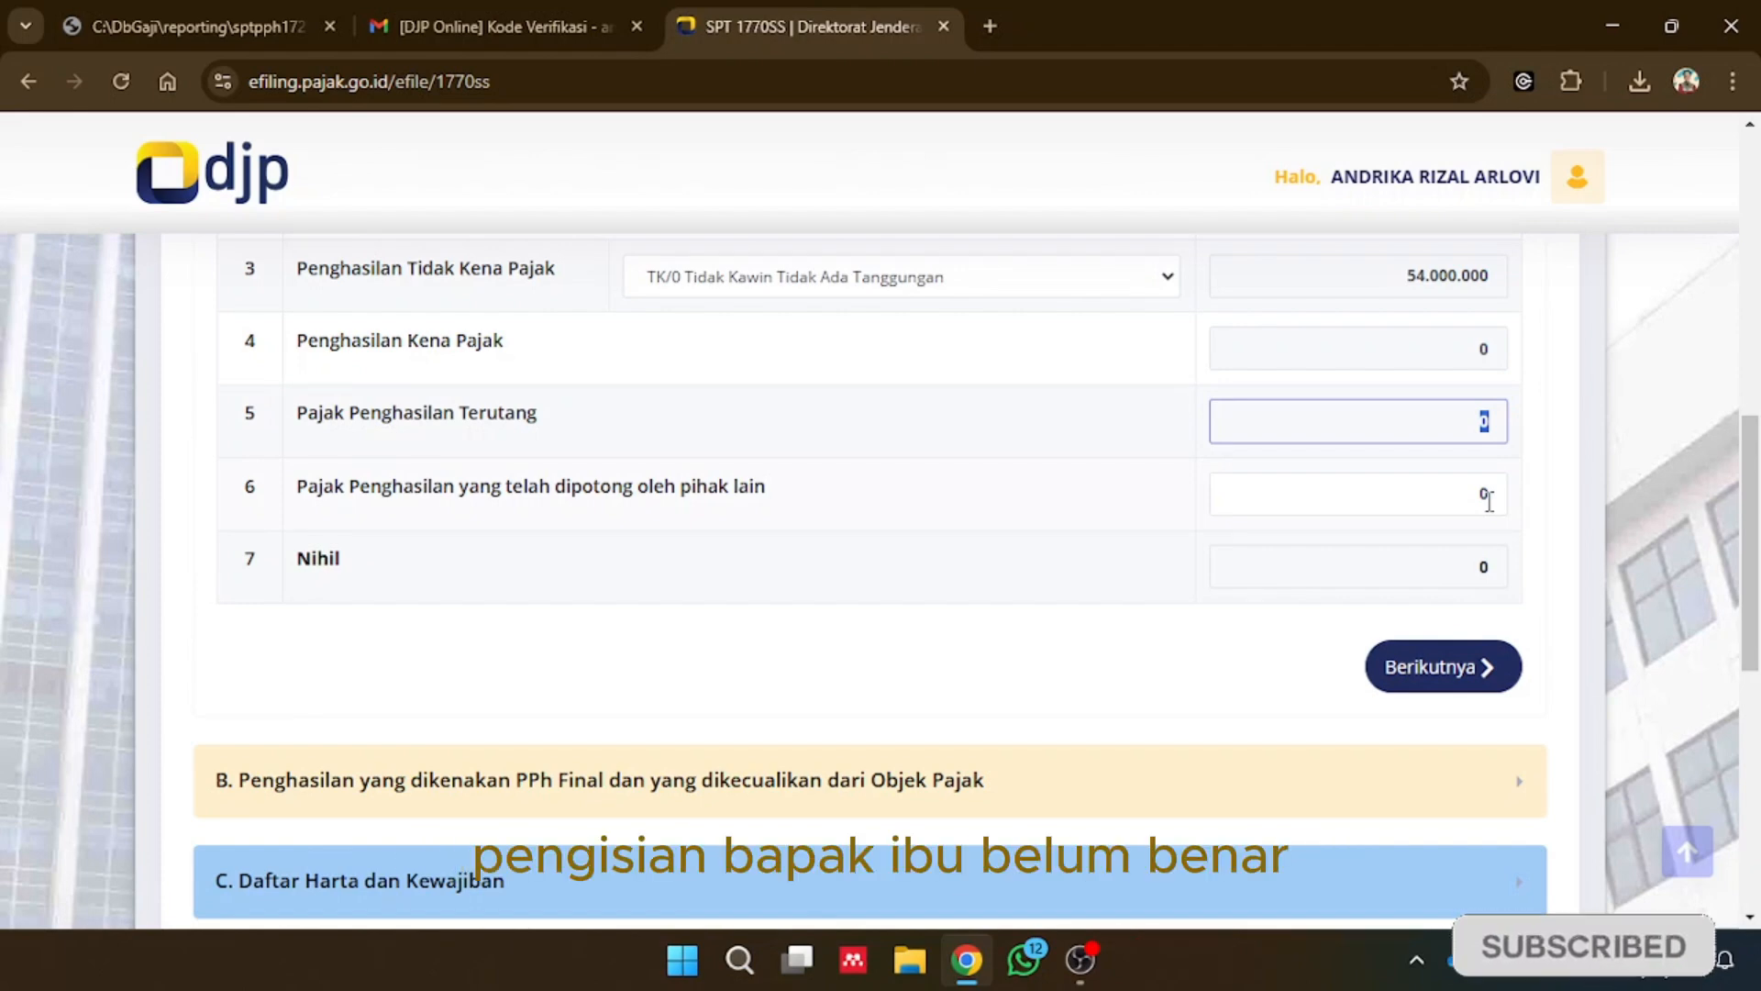
# - Review the slip, then look over the form's status options, leaving TK/0 unchanged
pyautogui.click(259, 13)
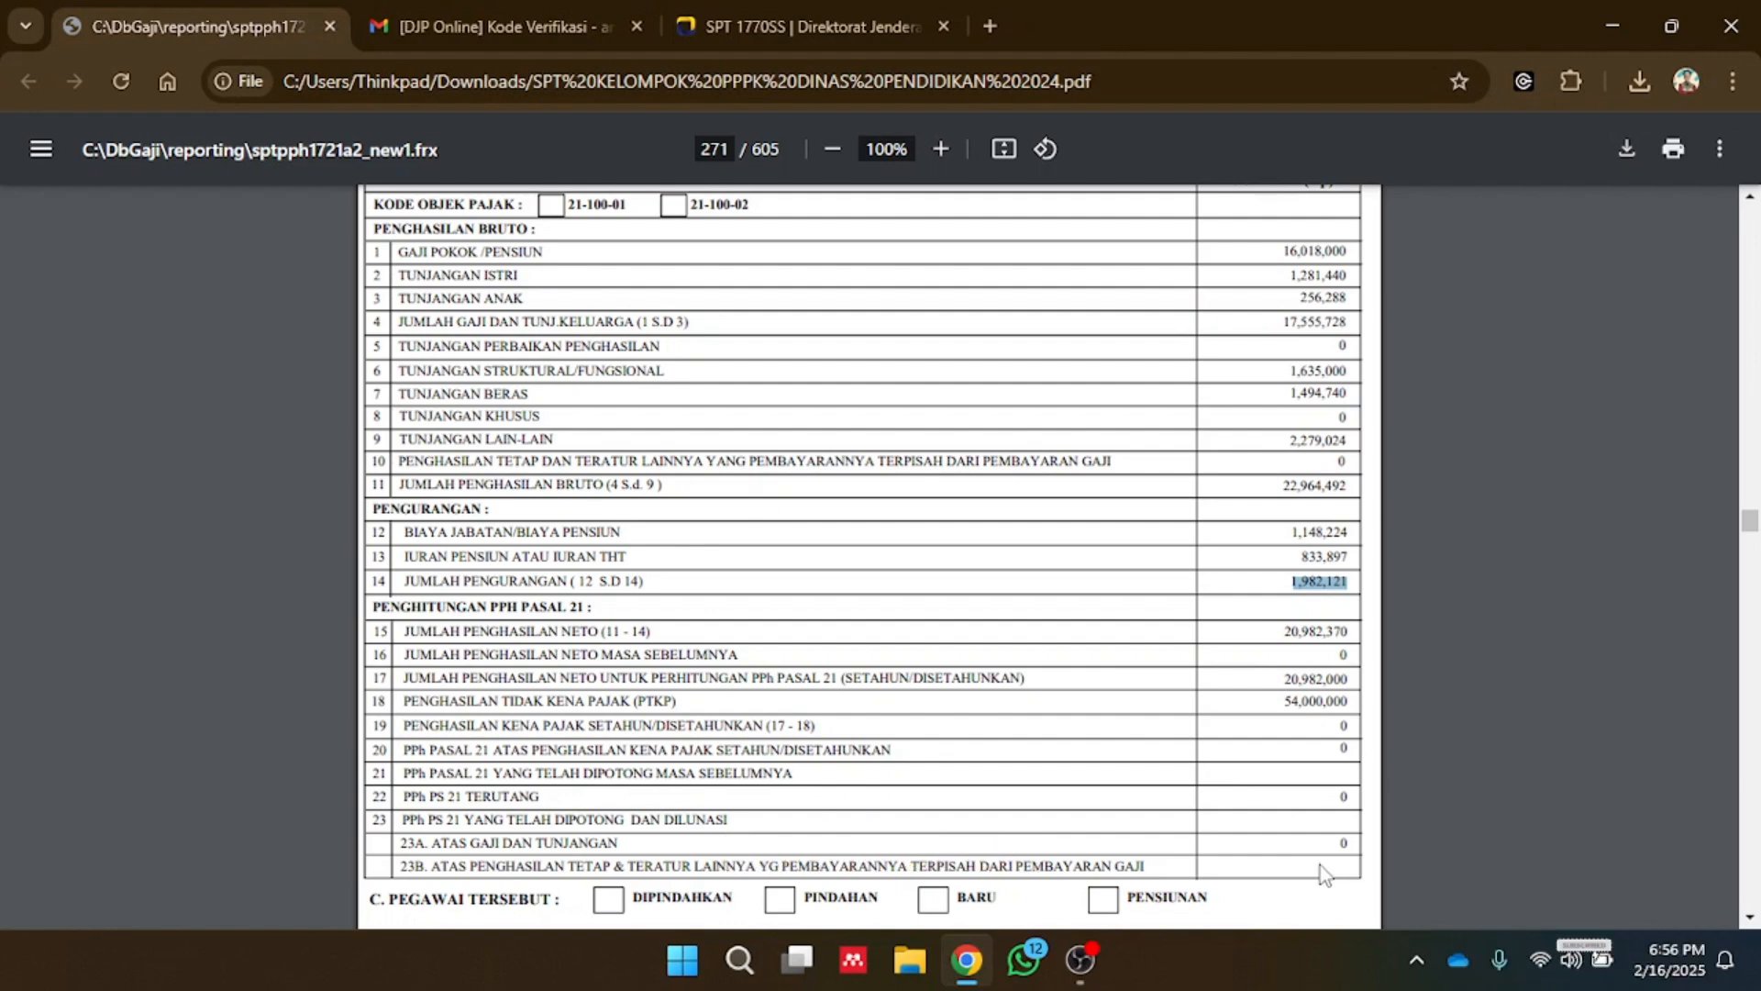
pyautogui.scroll(-2, 1284, 734)
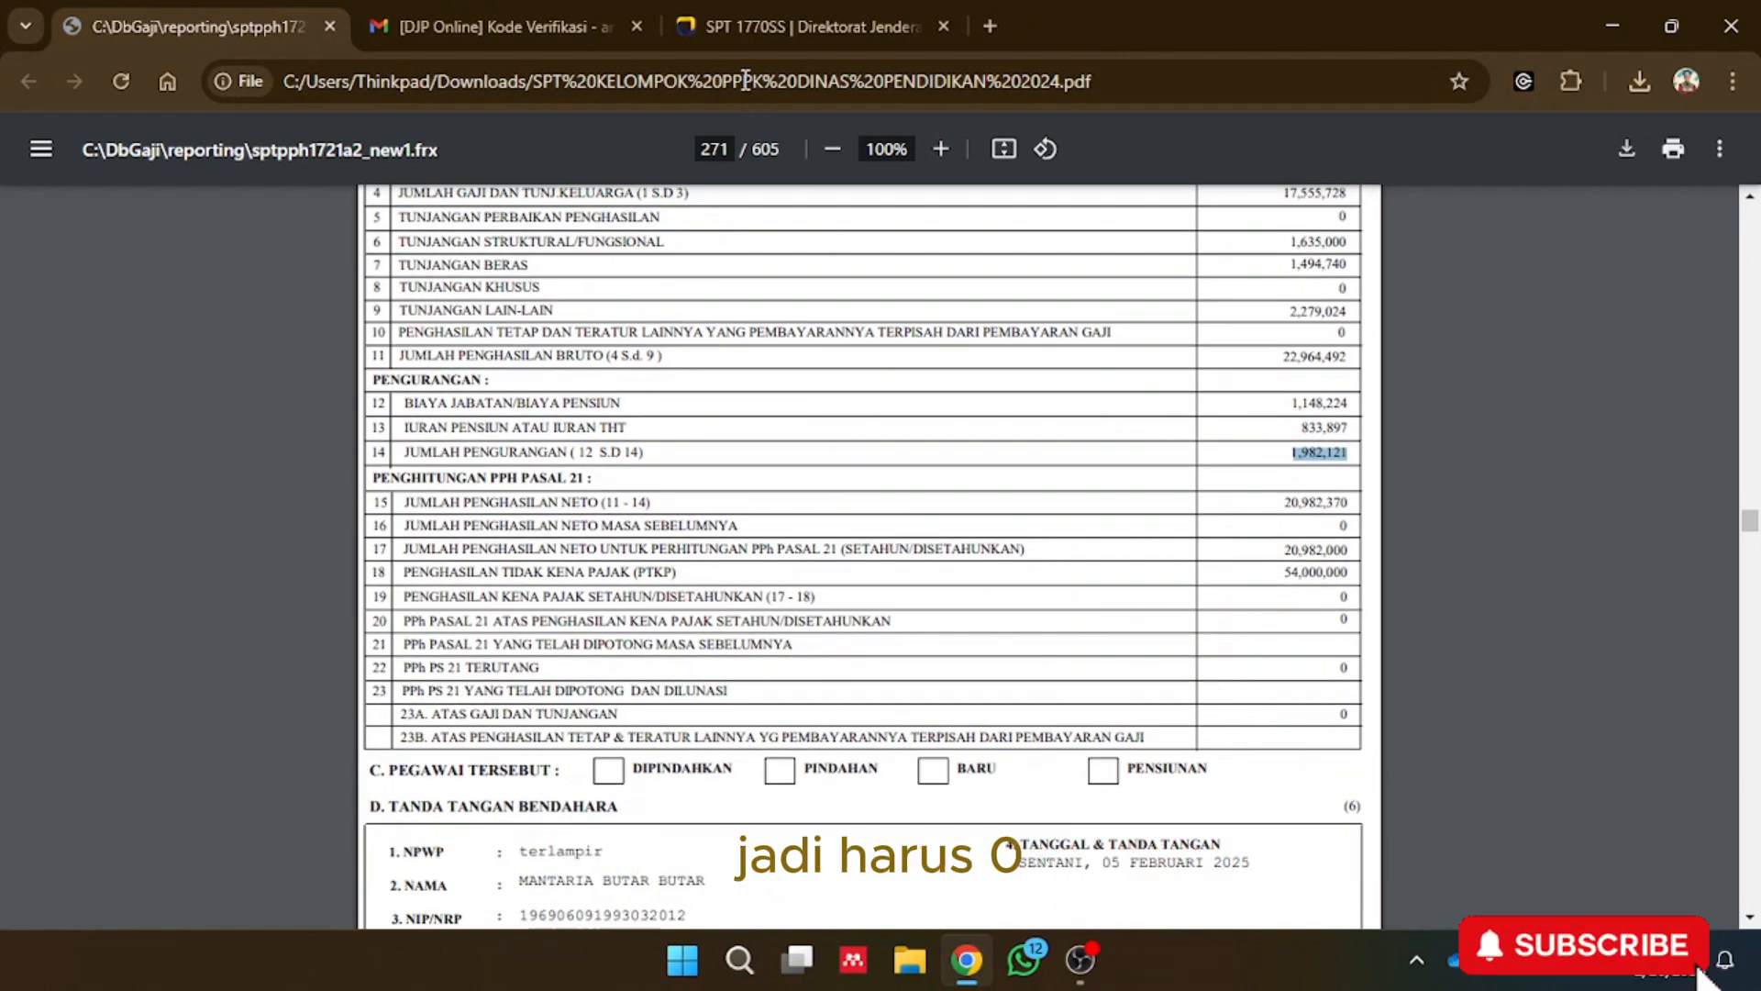
pyautogui.click(732, 28)
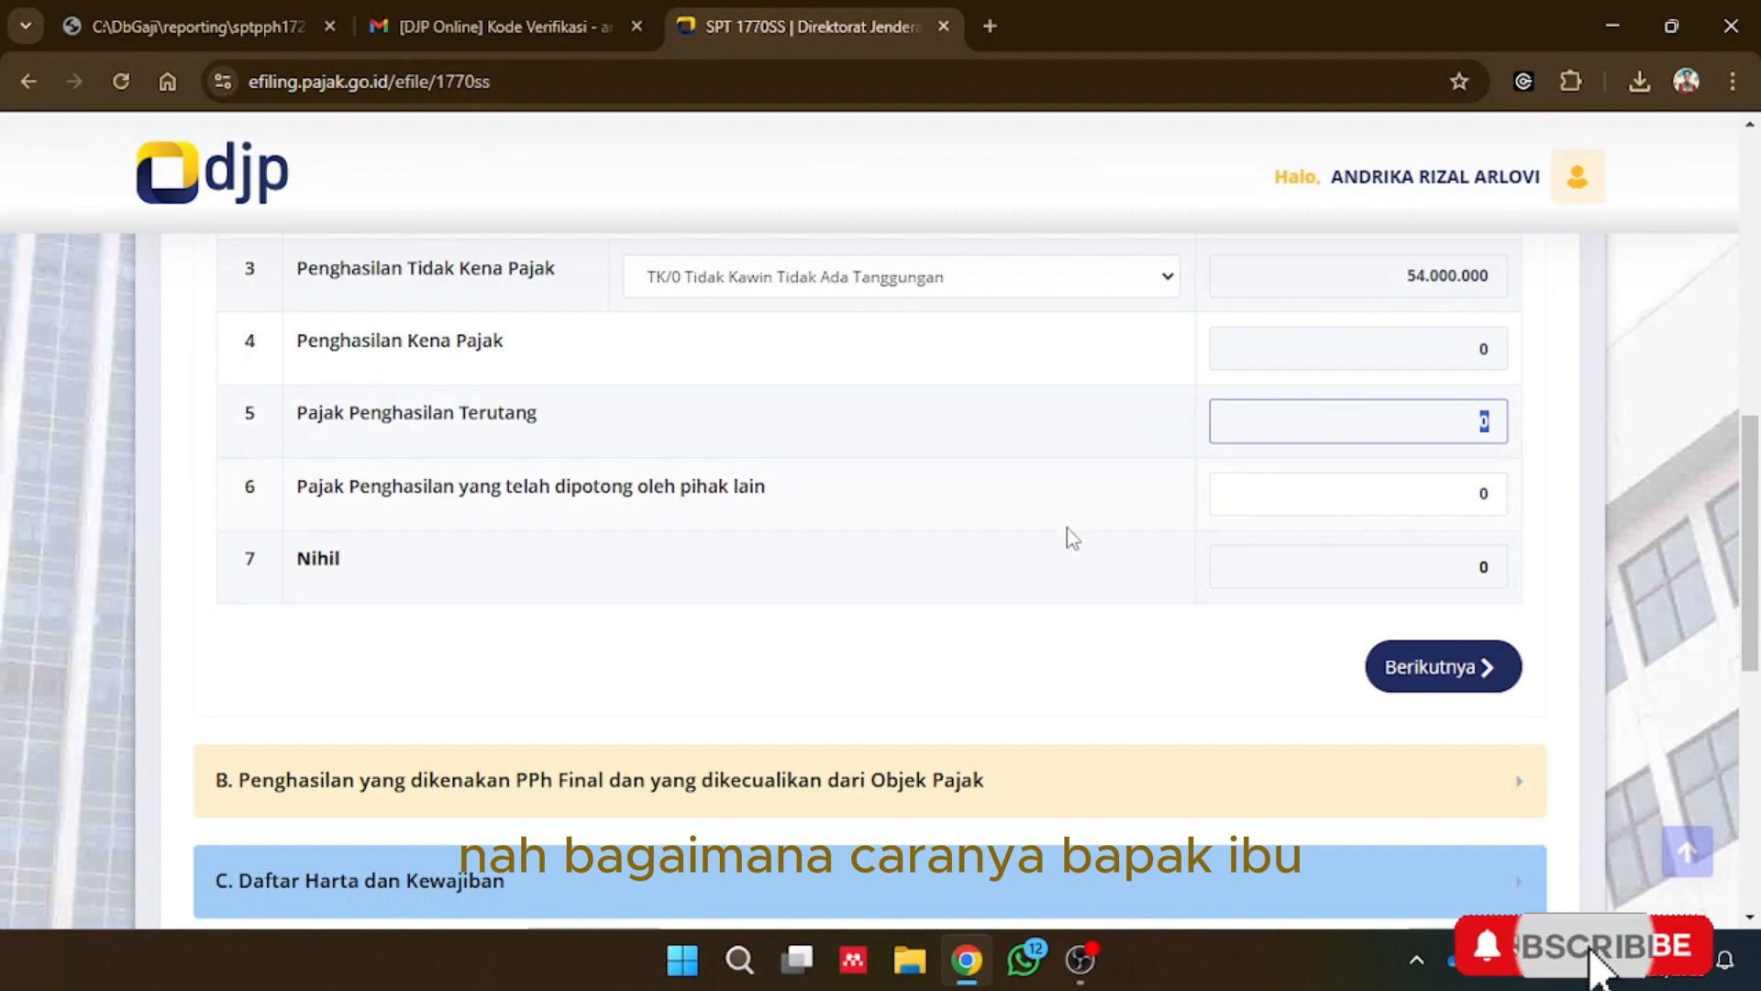
pyautogui.scroll(1, 1071, 537)
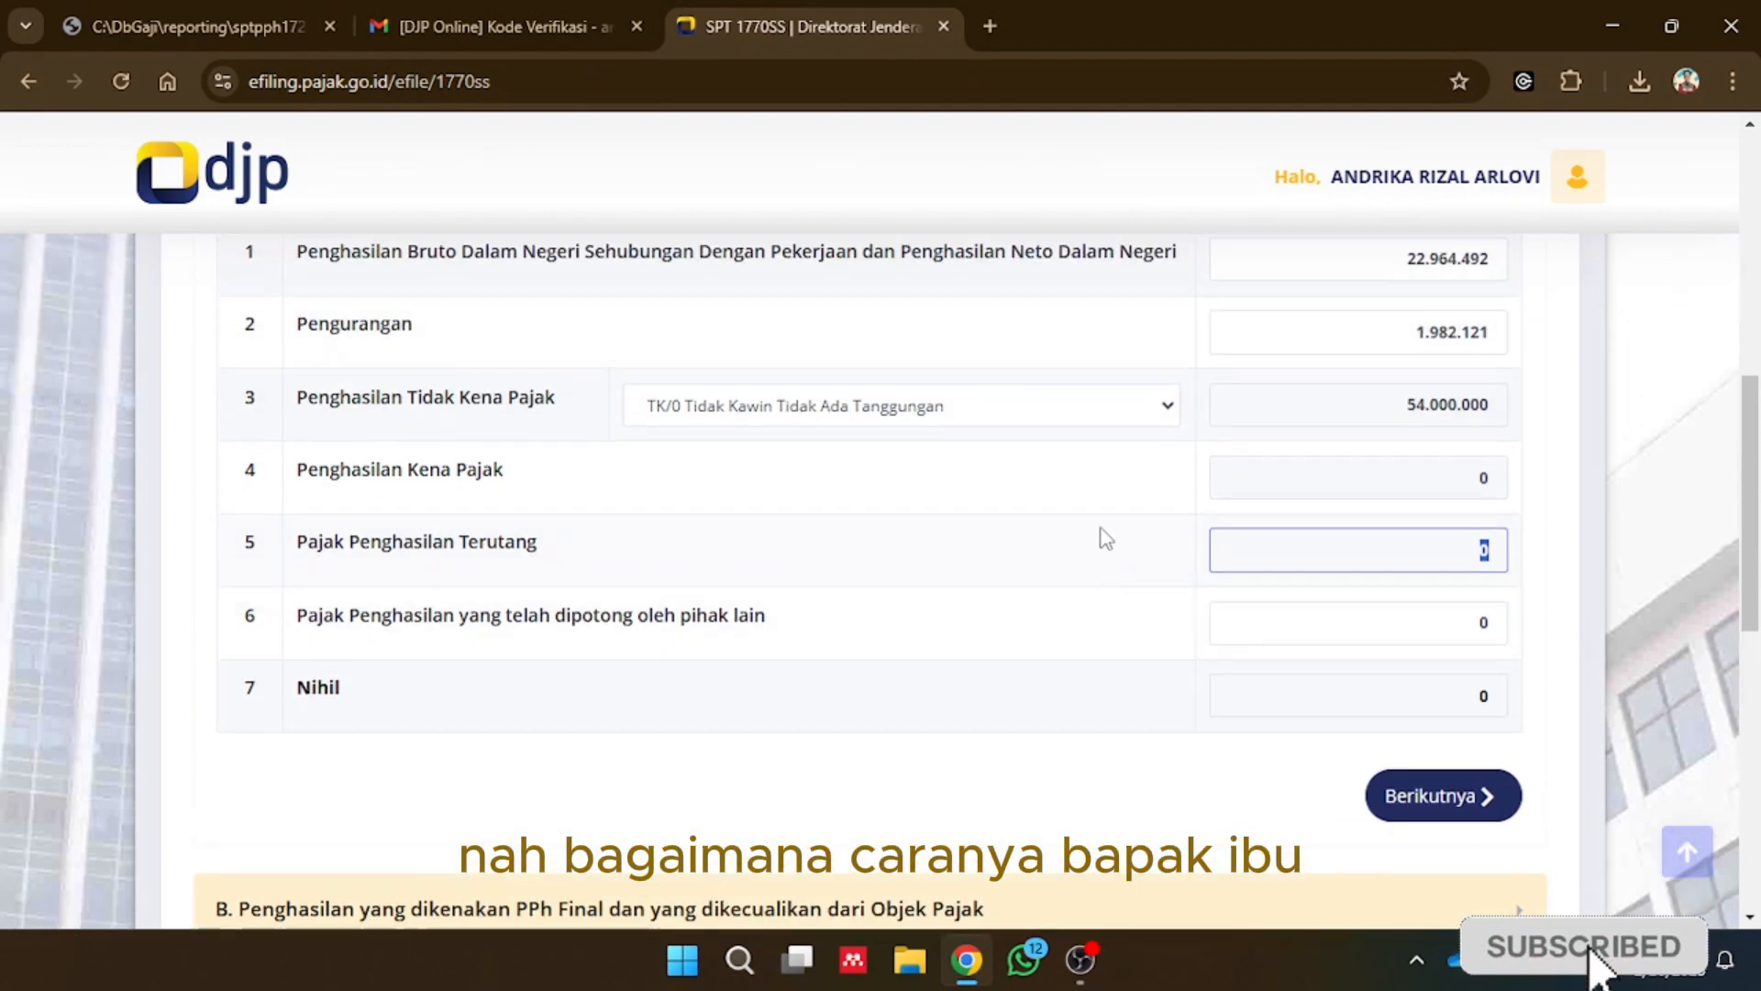
pyautogui.click(658, 413)
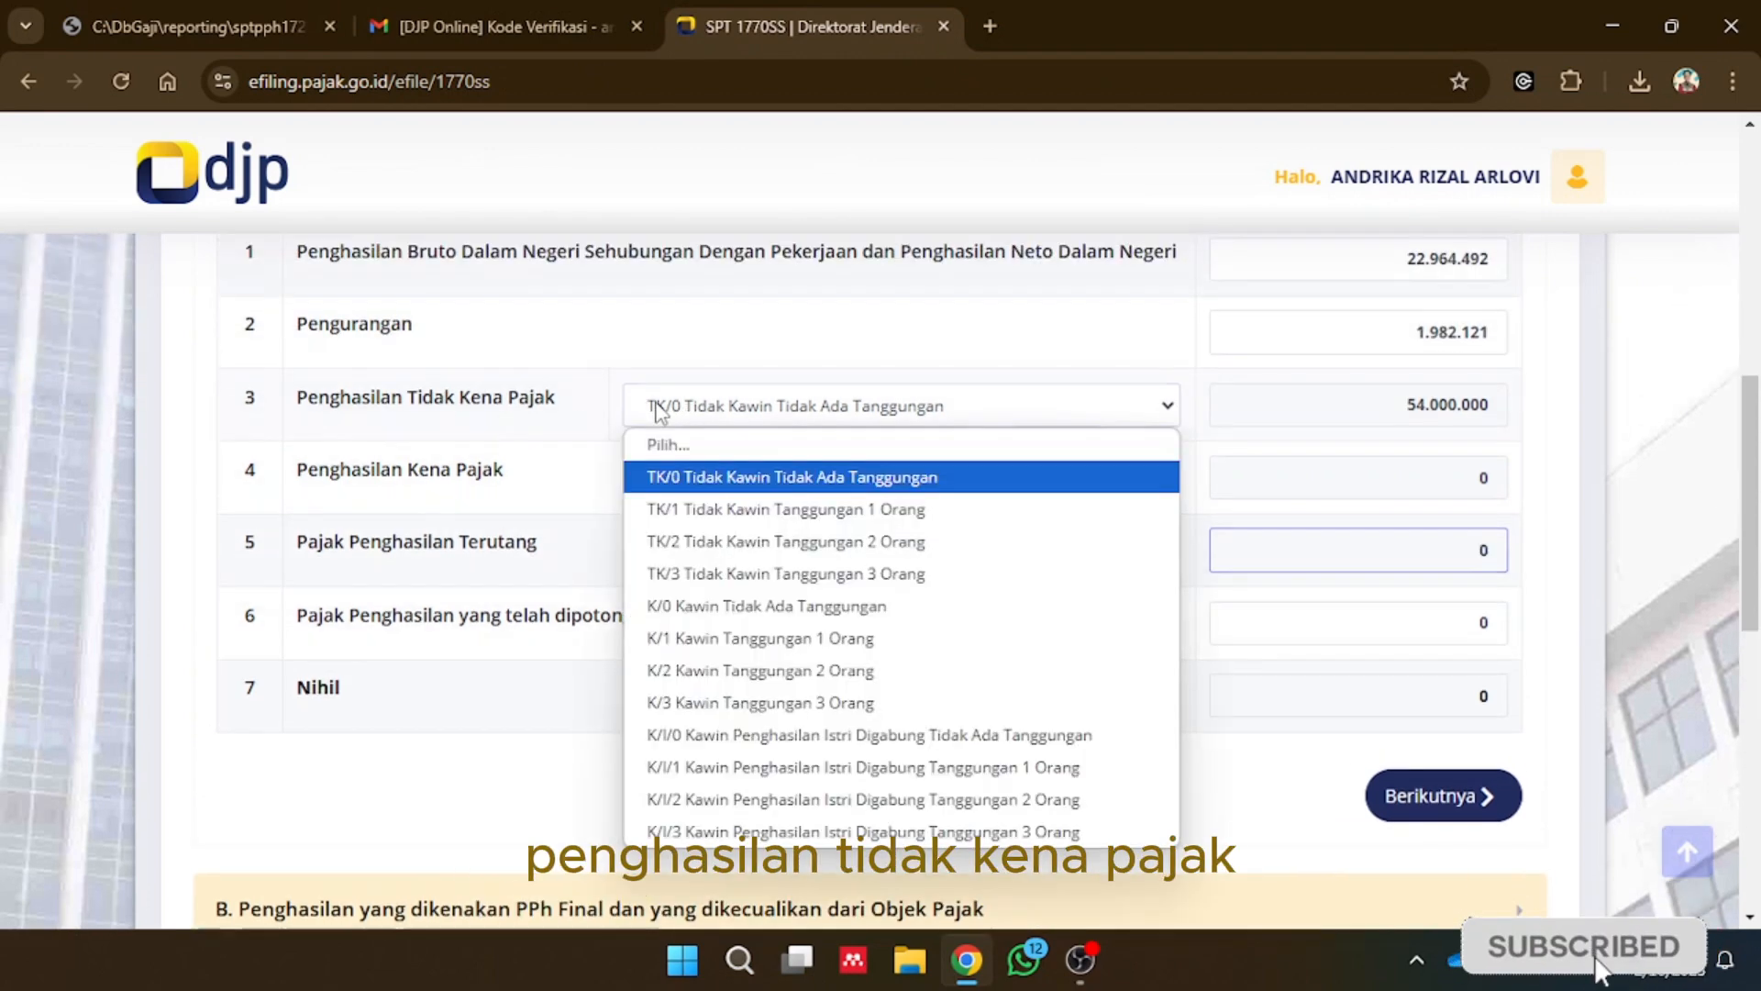
pyautogui.click(496, 443)
# - Find the TK/0 status on the withholding slip and return to the SPT 1770 SS form
pyautogui.click(166, 7)
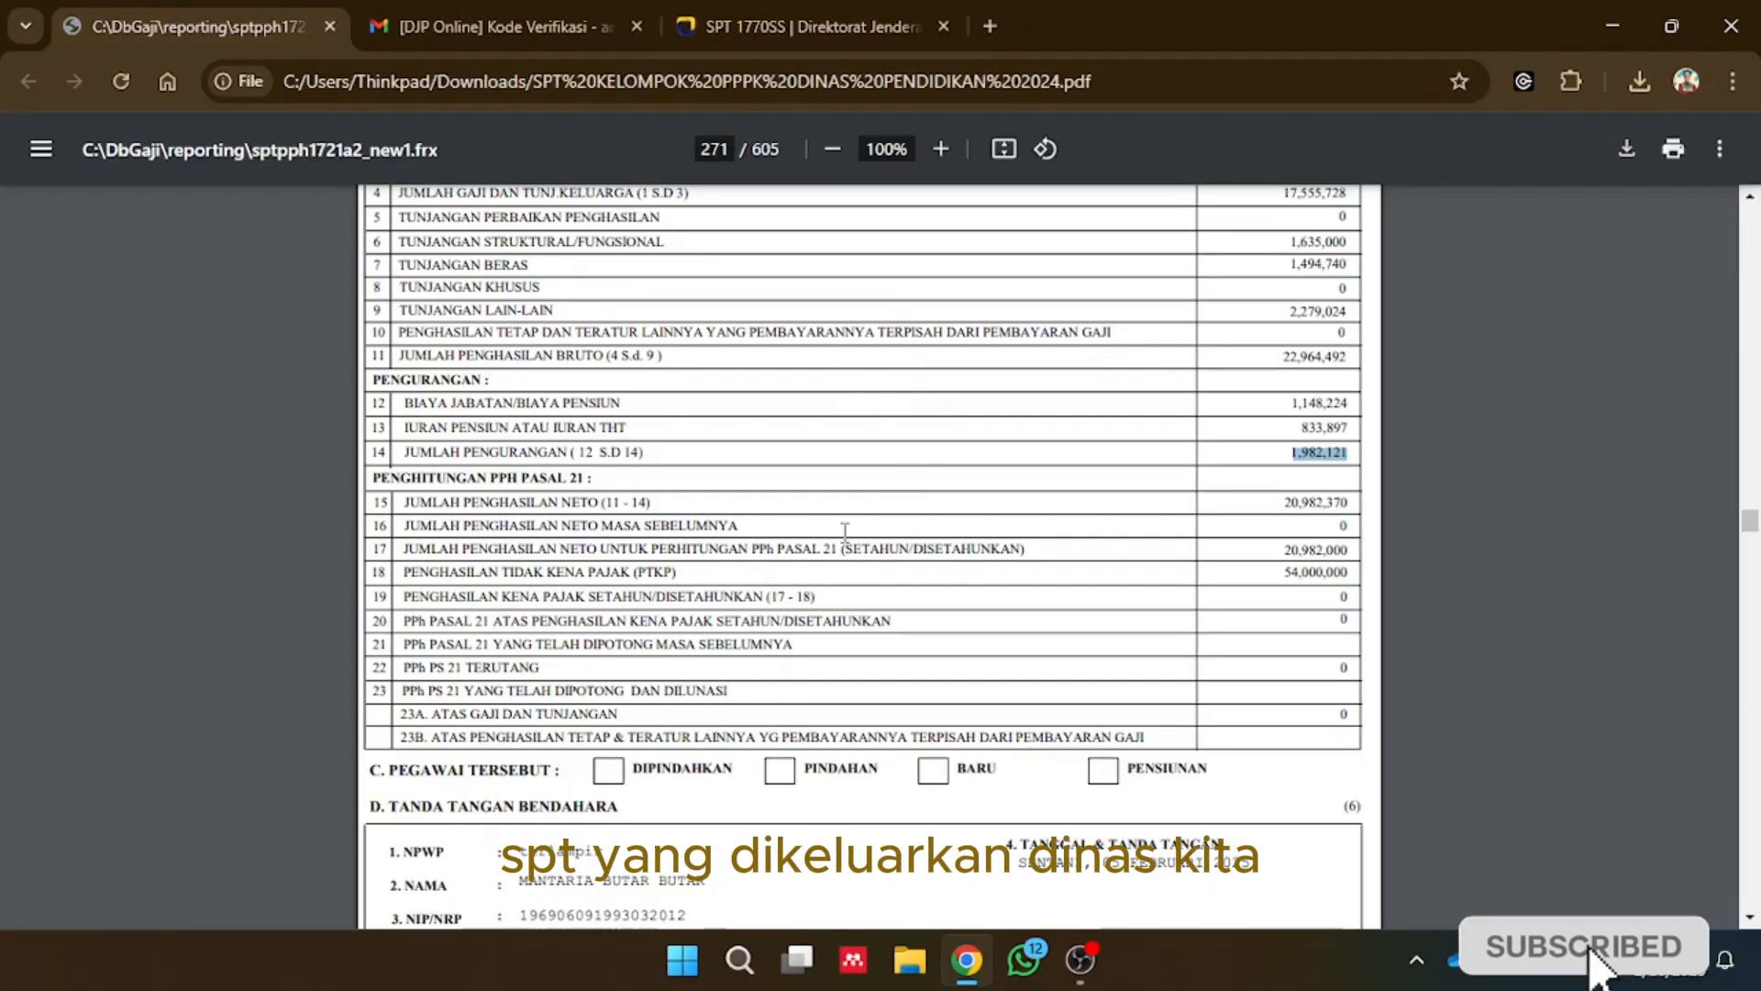
pyautogui.scroll(4, 845, 530)
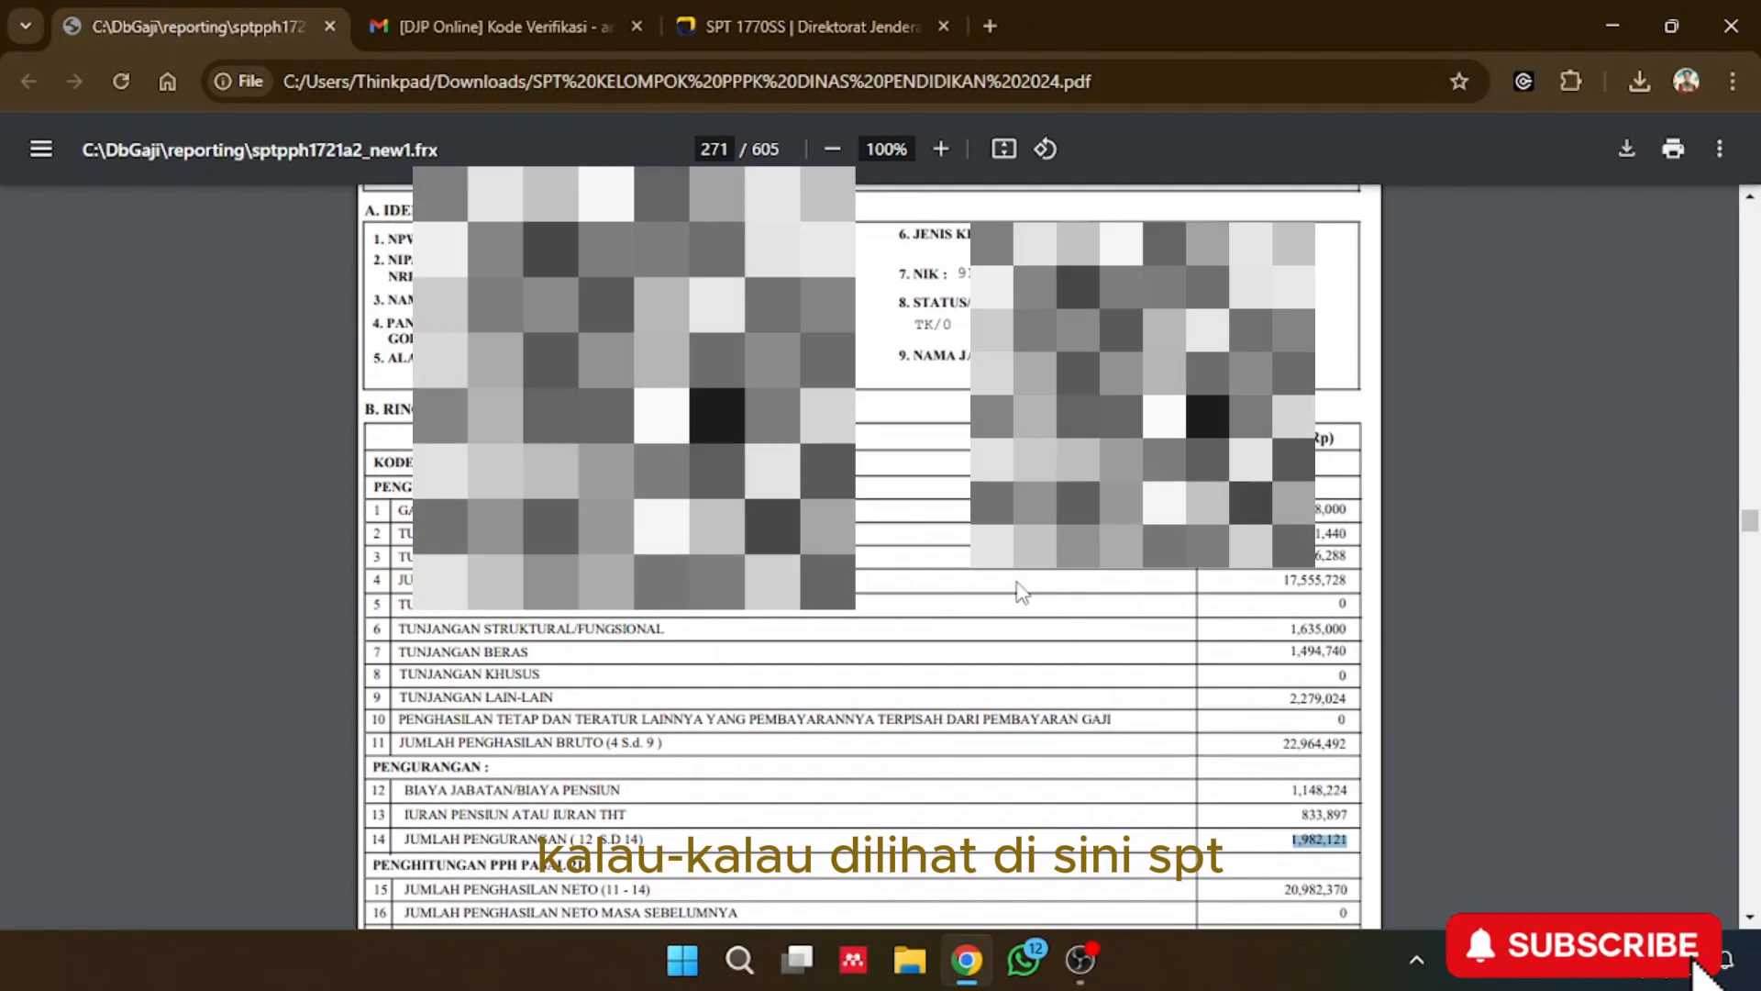
pyautogui.scroll(1, 1021, 592)
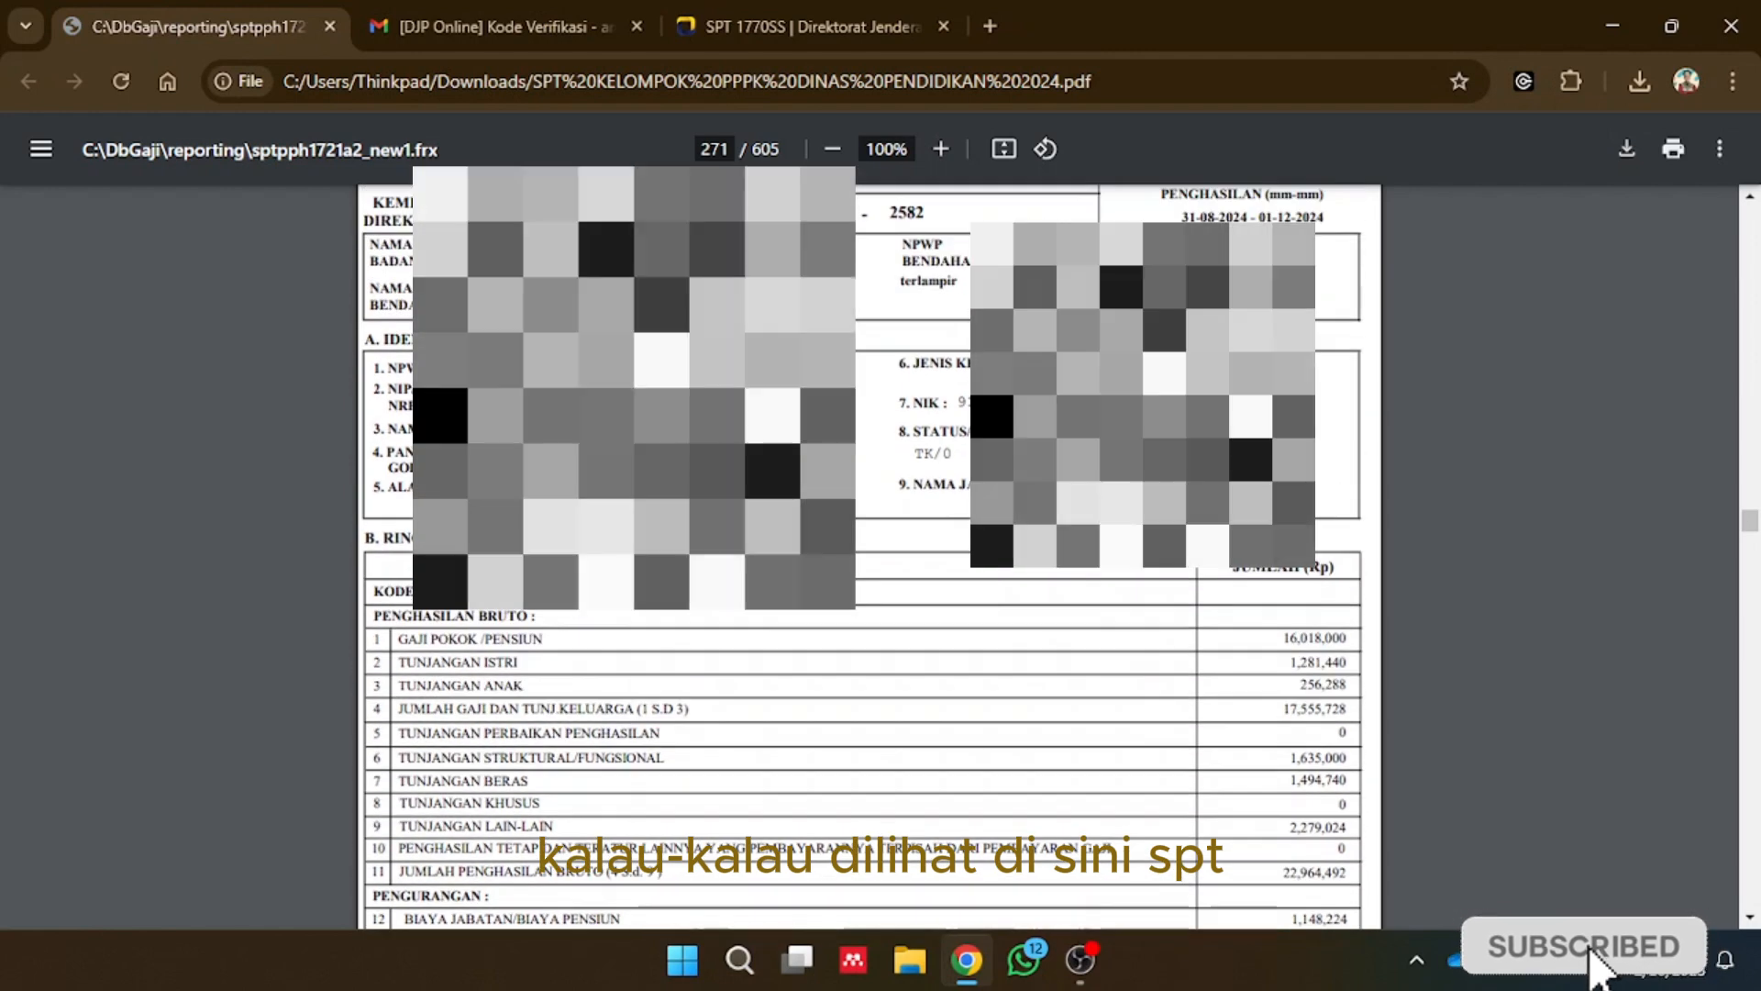
pyautogui.scroll(1, 987, 508)
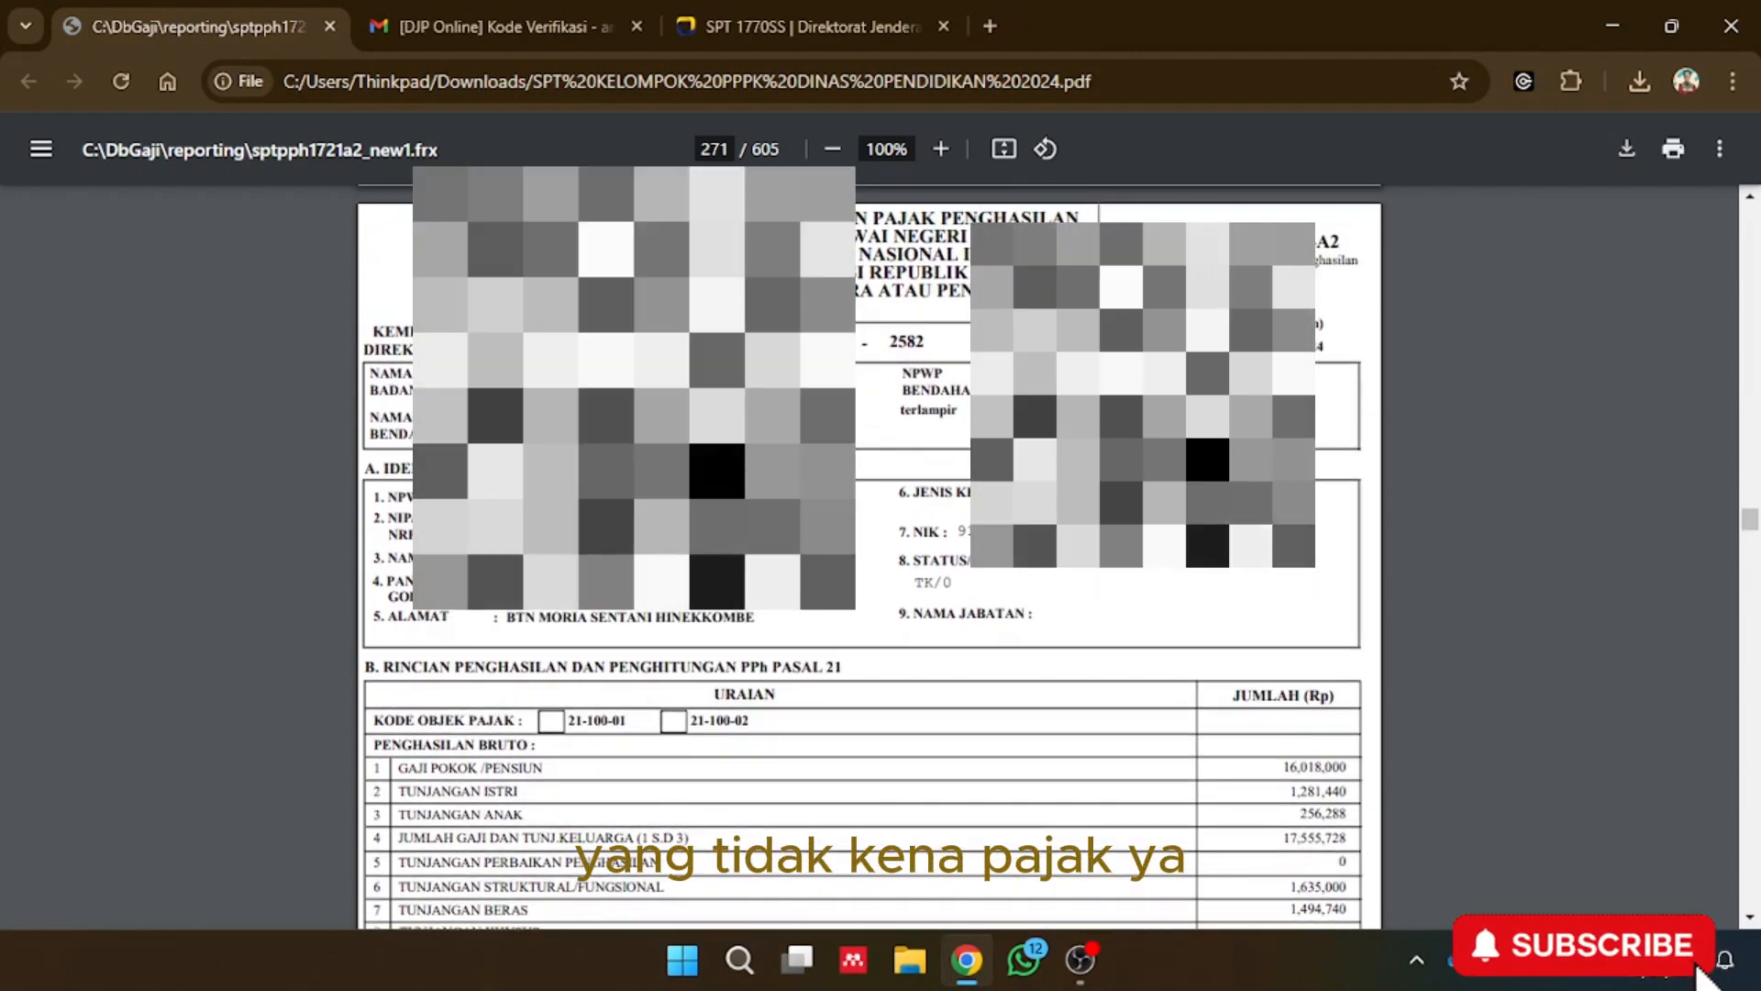
pyautogui.scroll(-2, 901, 321)
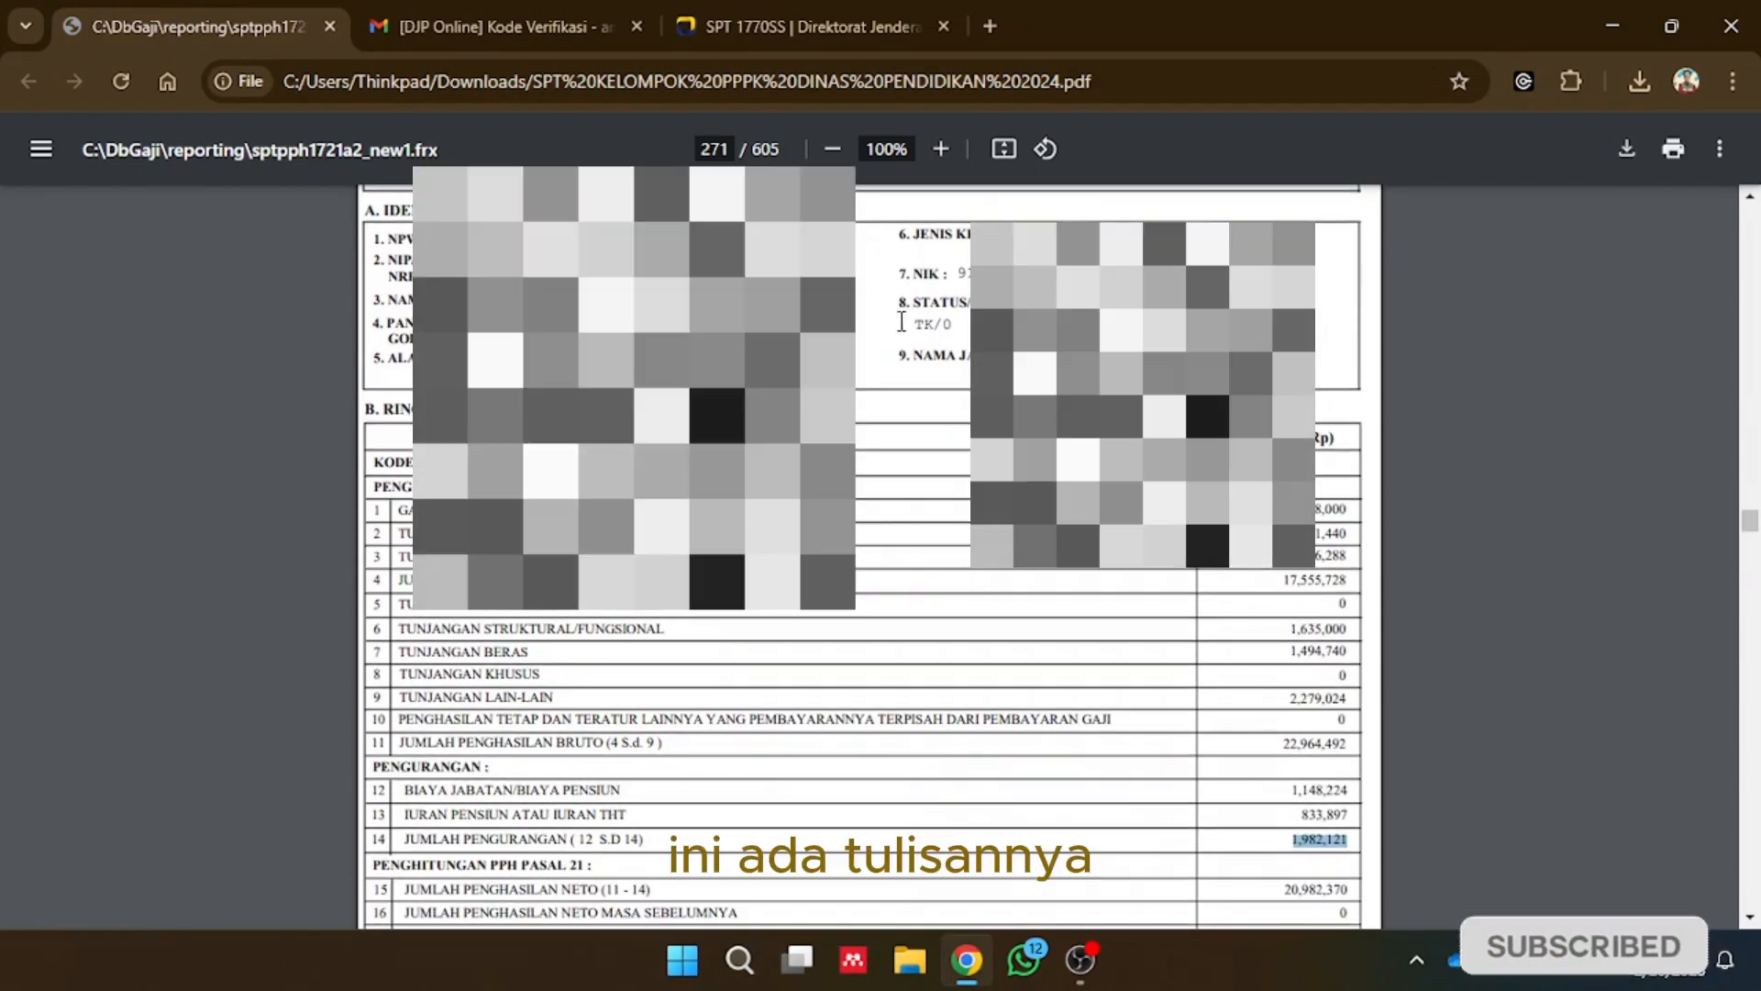
pyautogui.moveTo(901, 321); pyautogui.dragTo(951, 328)
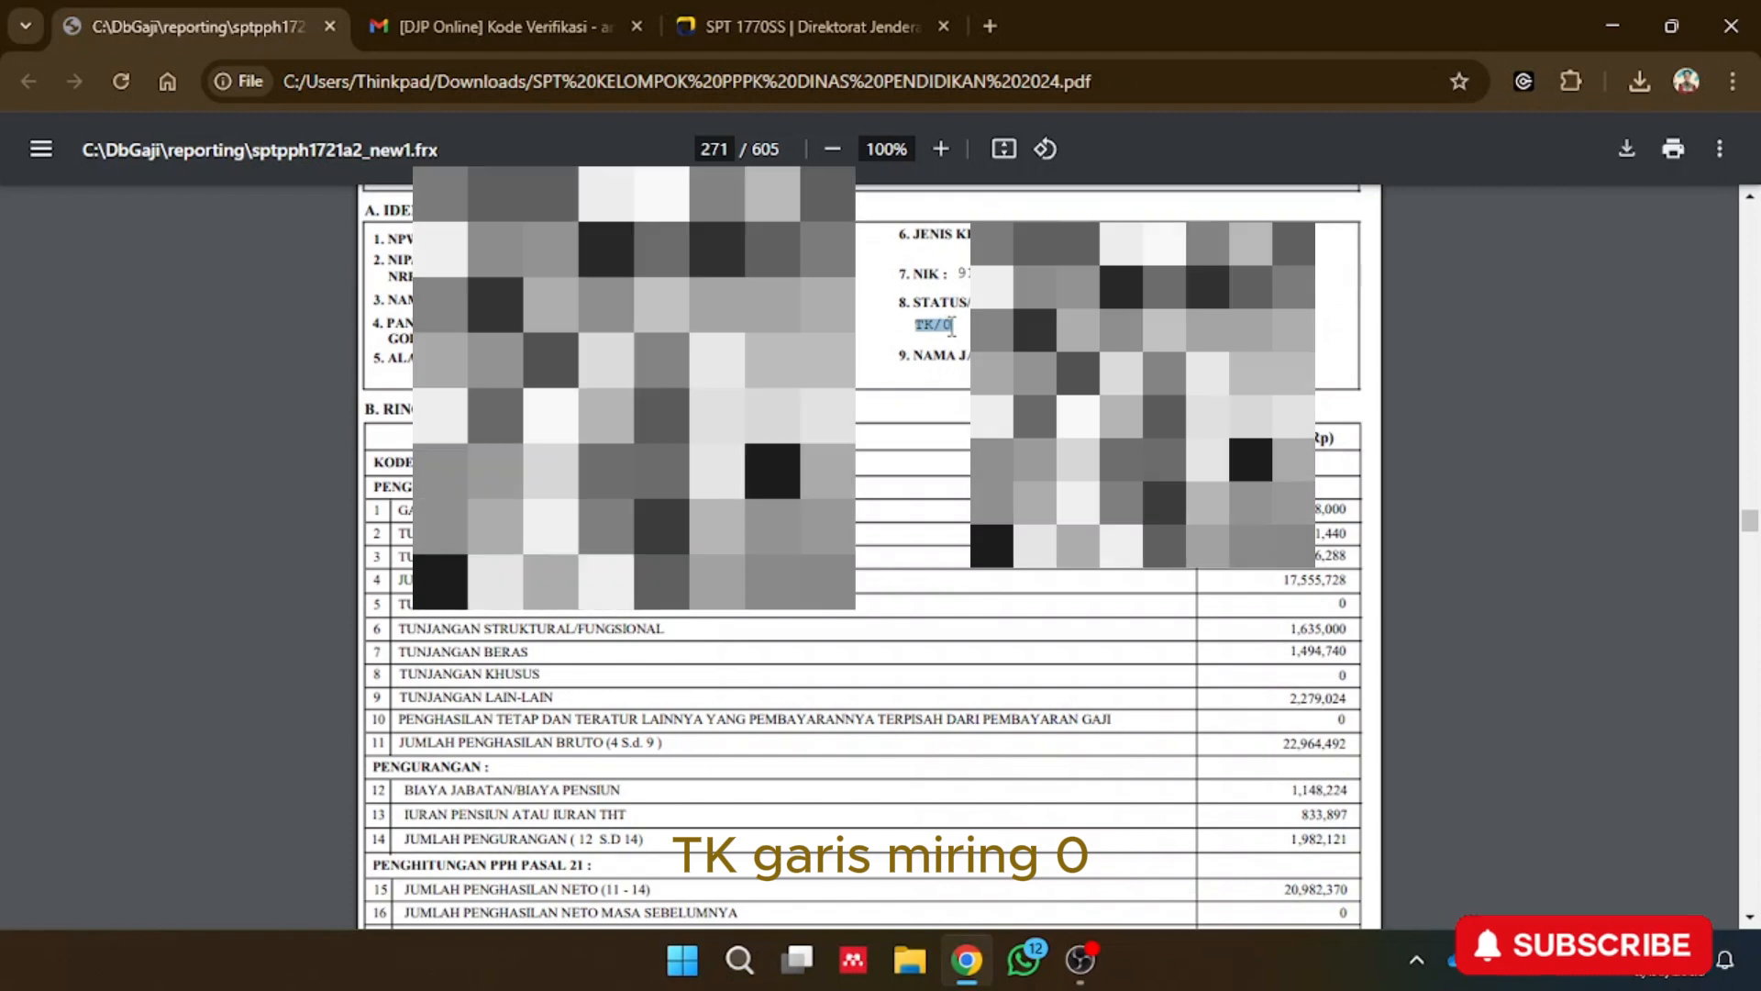
pyautogui.click(797, 25)
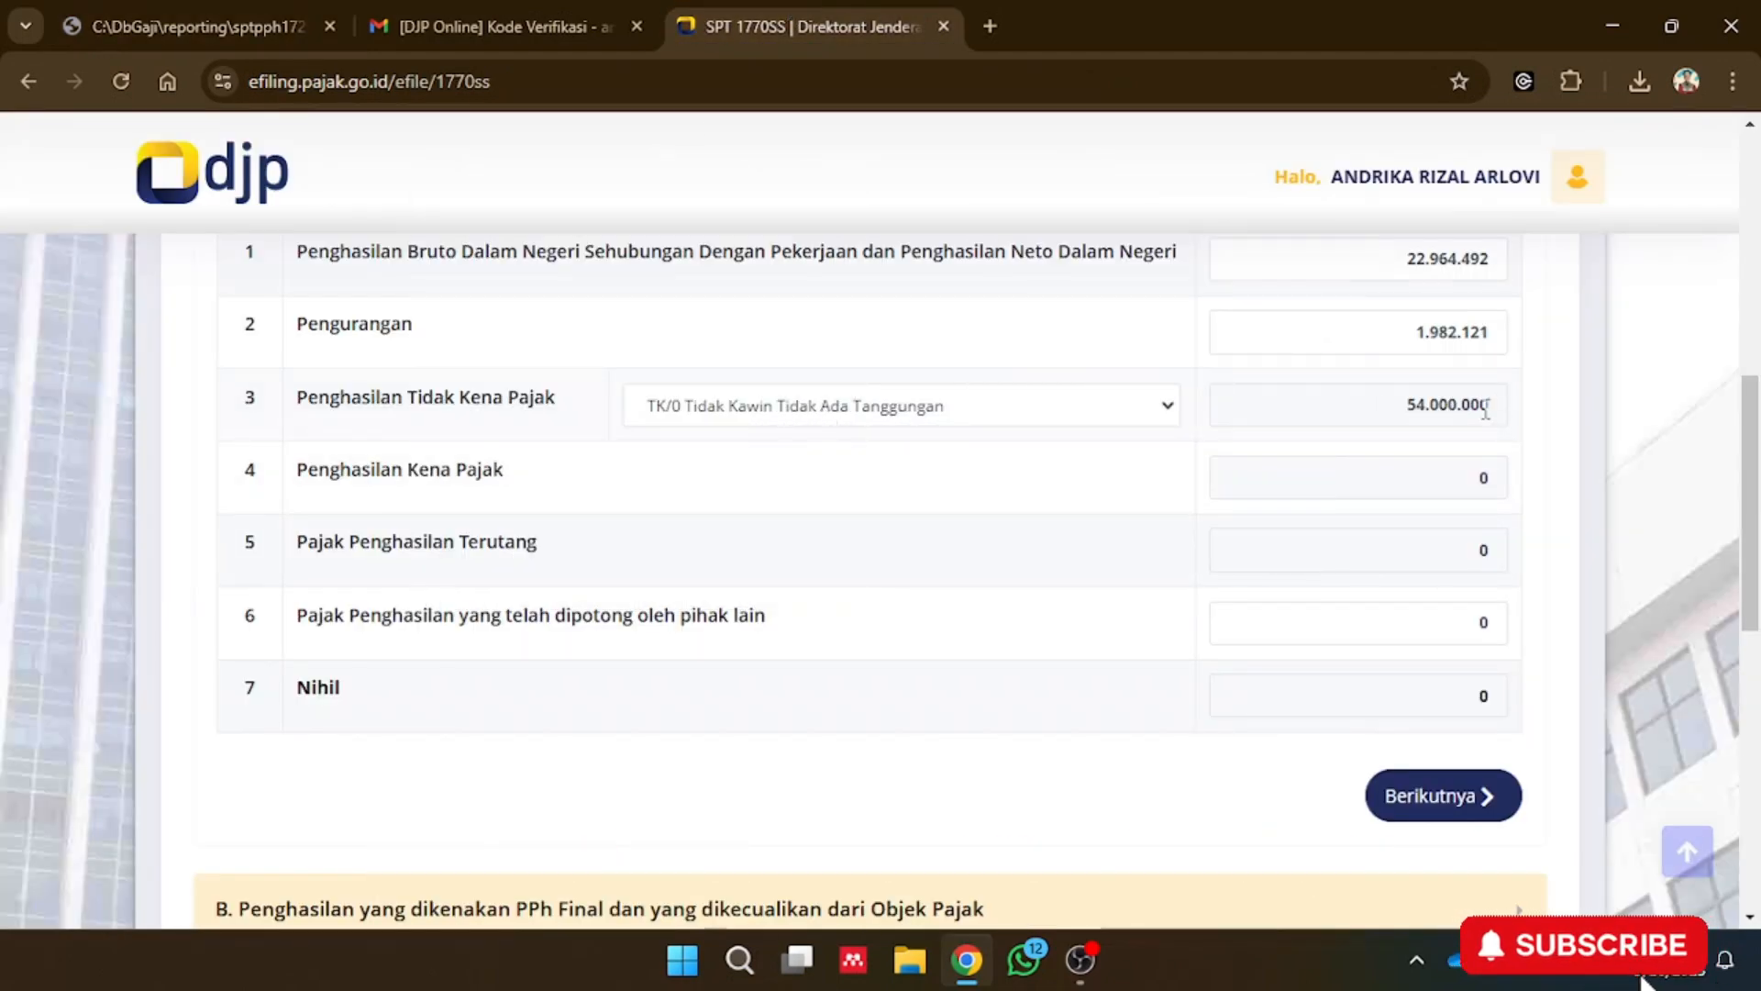
# - Check that the auto-filled tax rows 4–7 show nil
pyautogui.click(1468, 477)
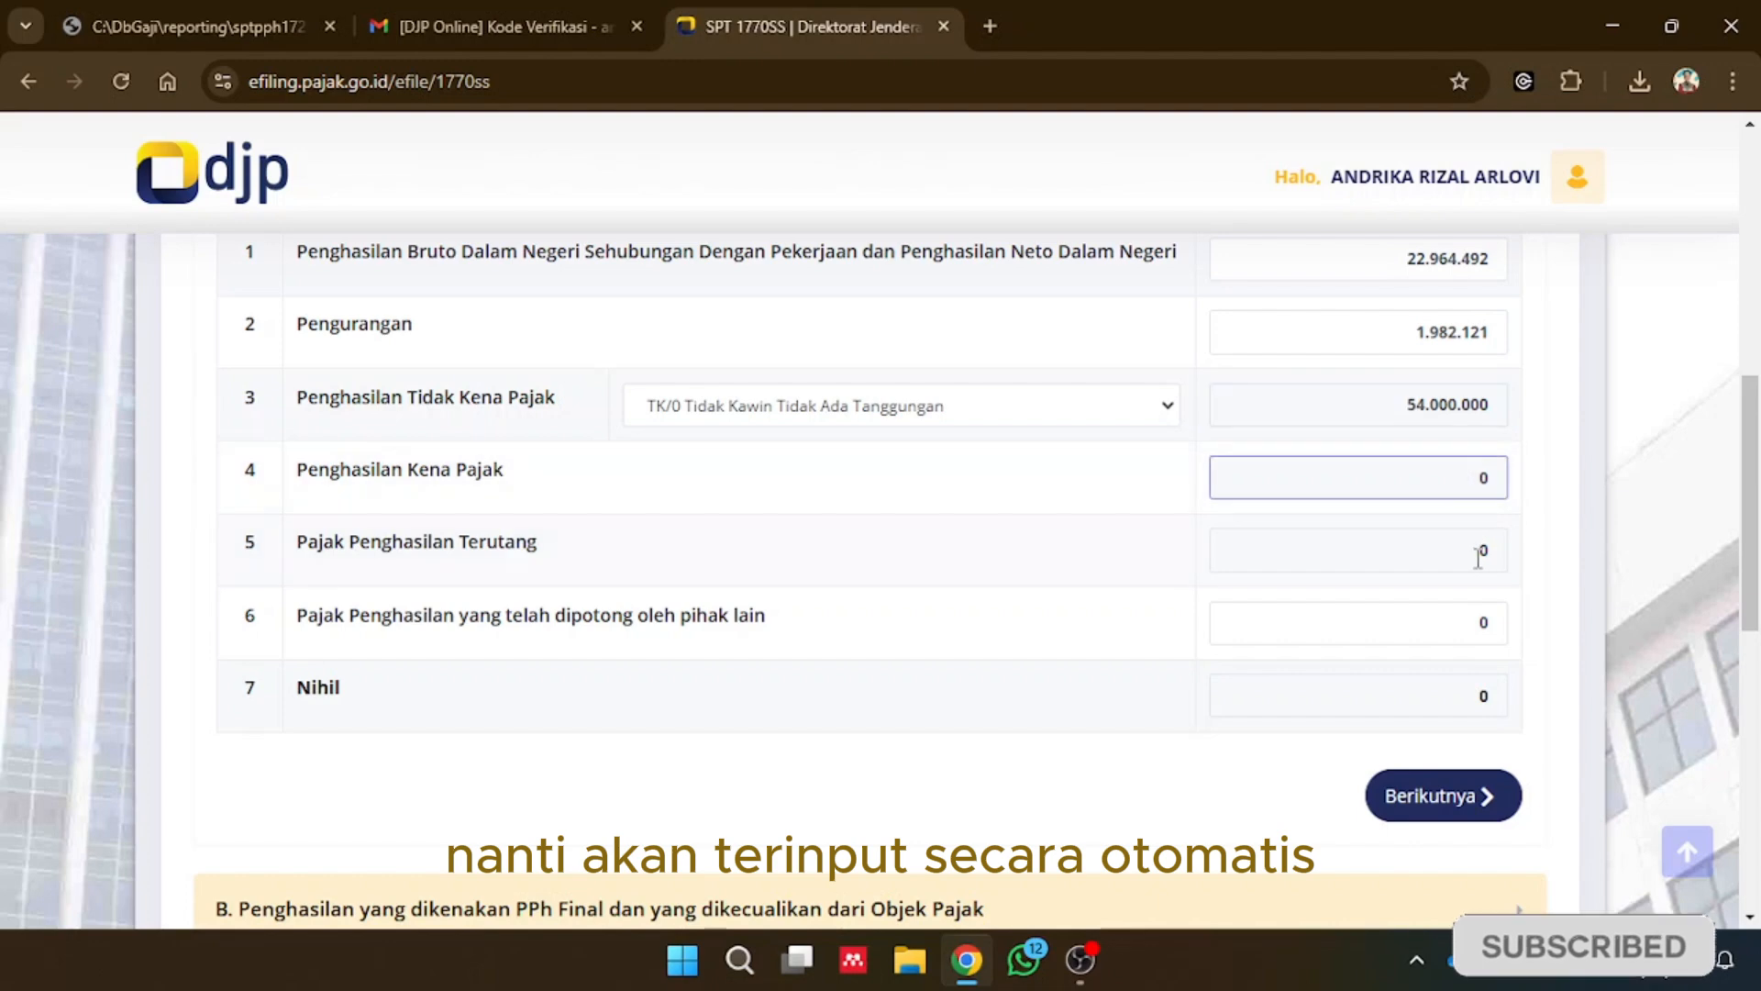
pyautogui.click(1477, 550)
pyautogui.click(1479, 622)
pyautogui.click(1479, 694)
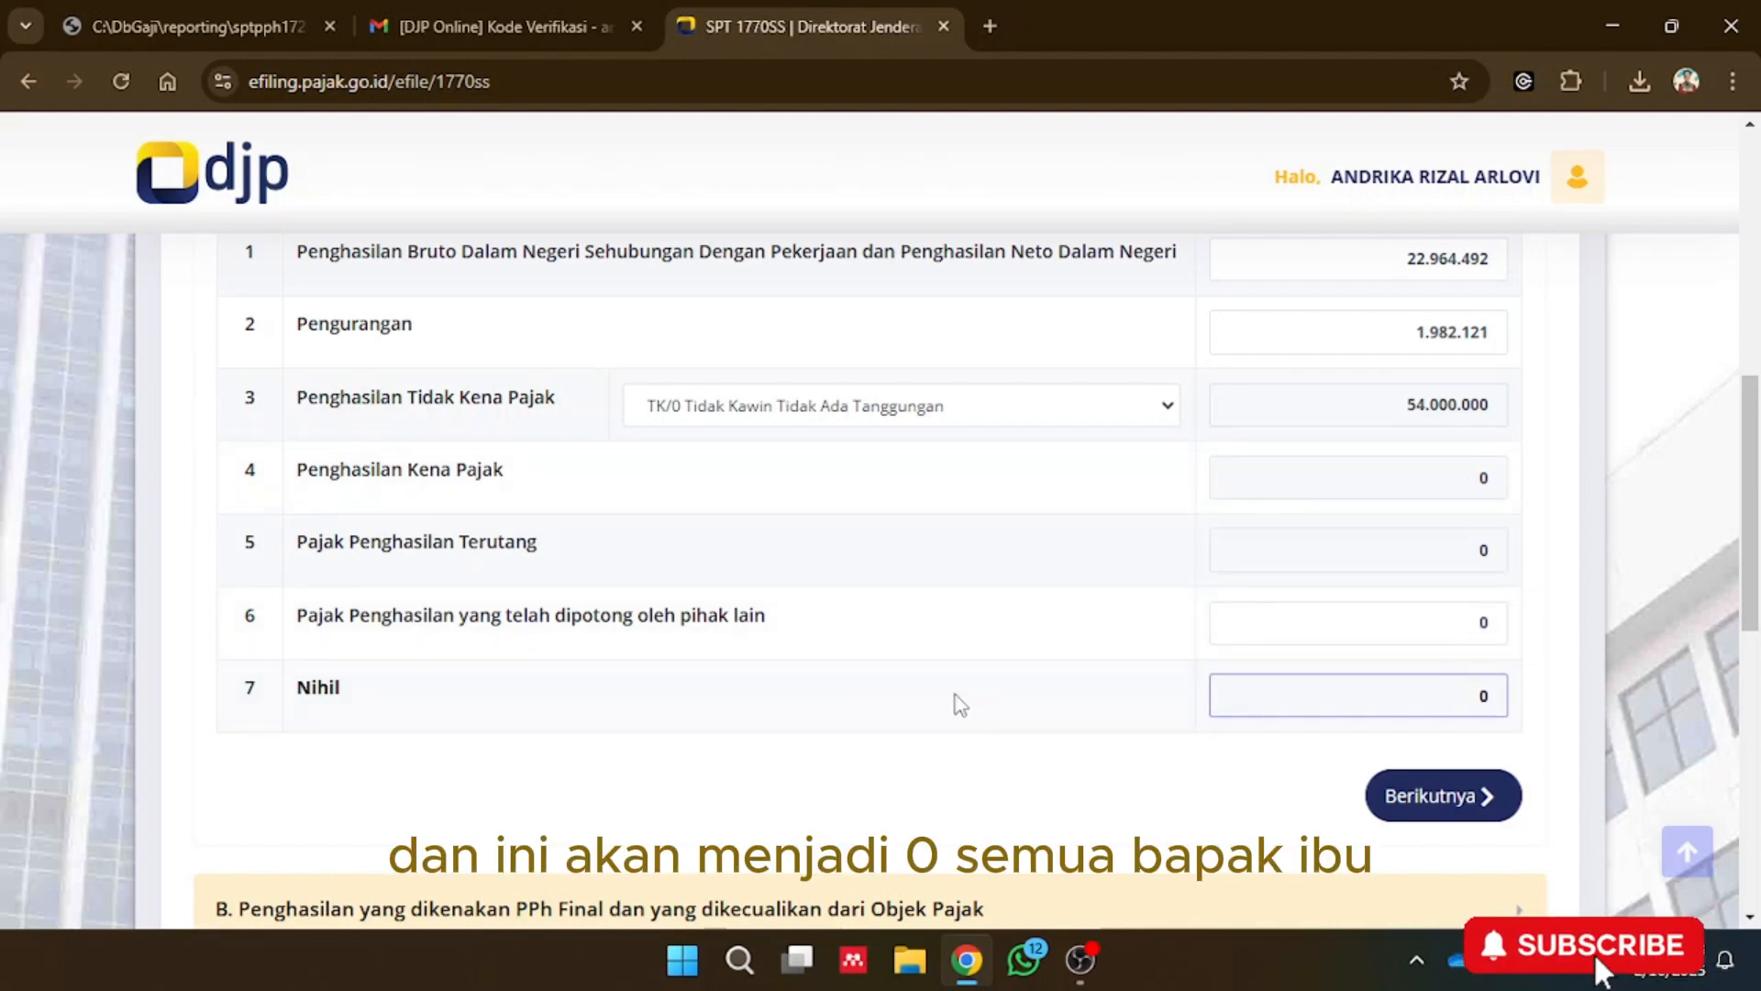
pyautogui.click(960, 722)
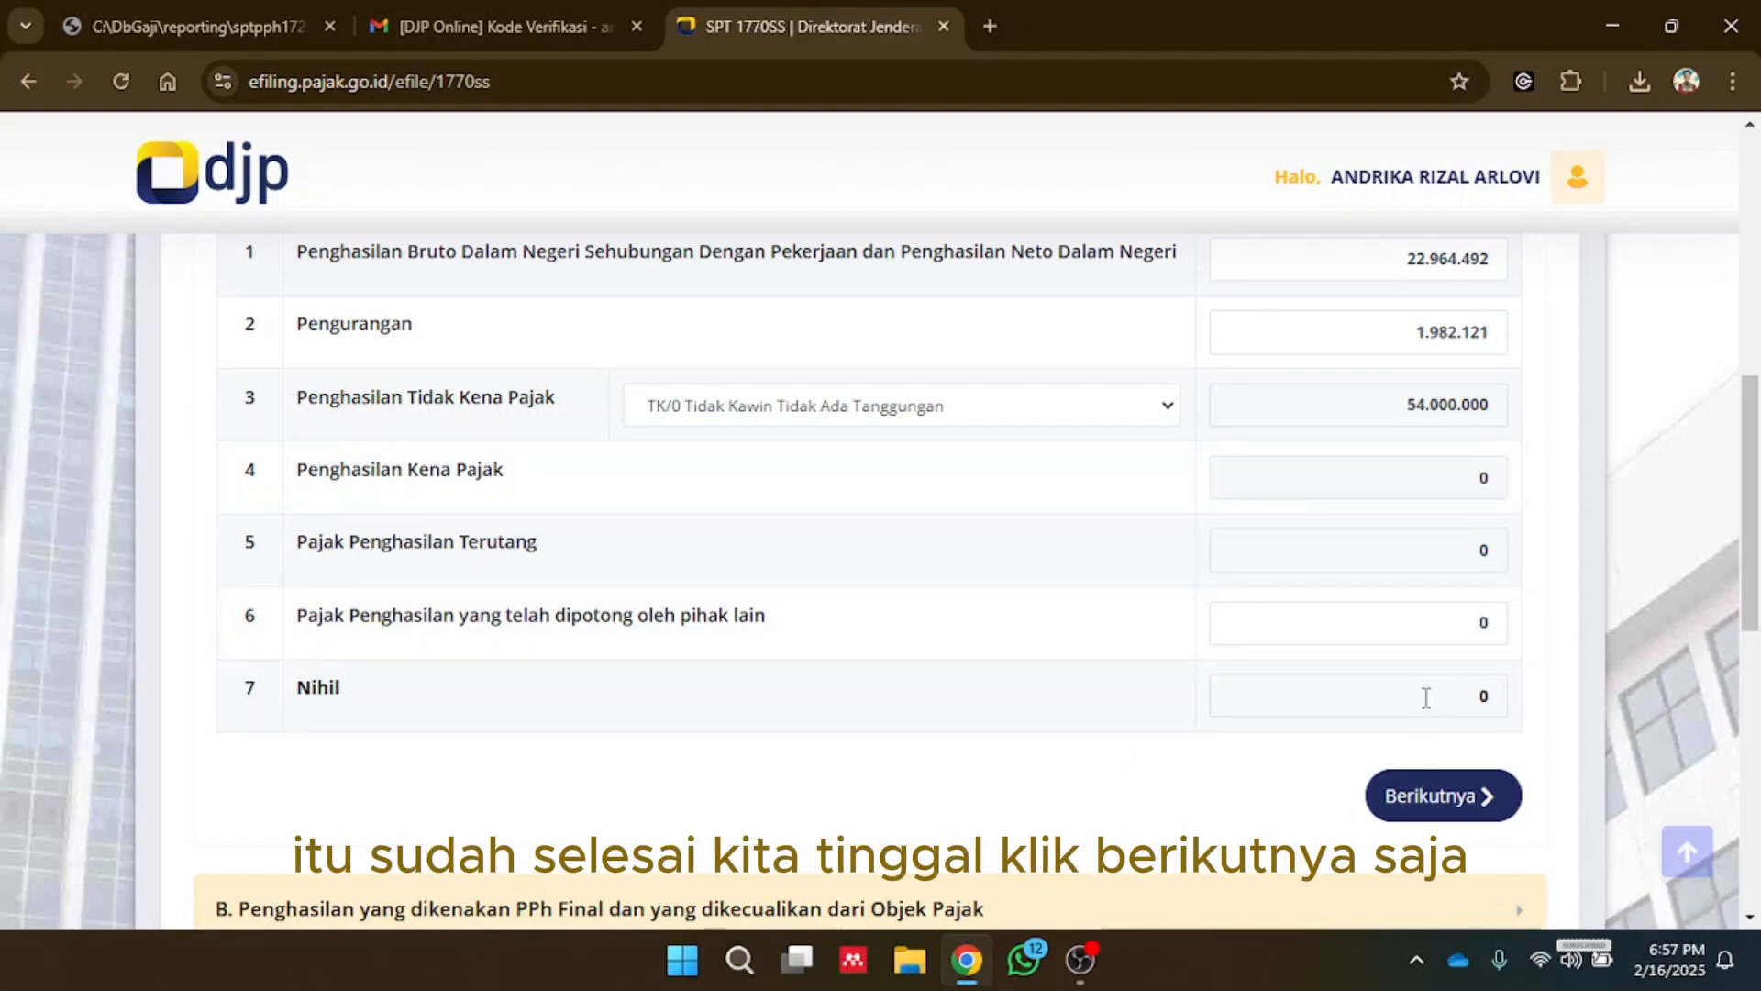
# - Advance through sections A, B and C to the D. Pernyataan statement
pyautogui.click(1459, 796)
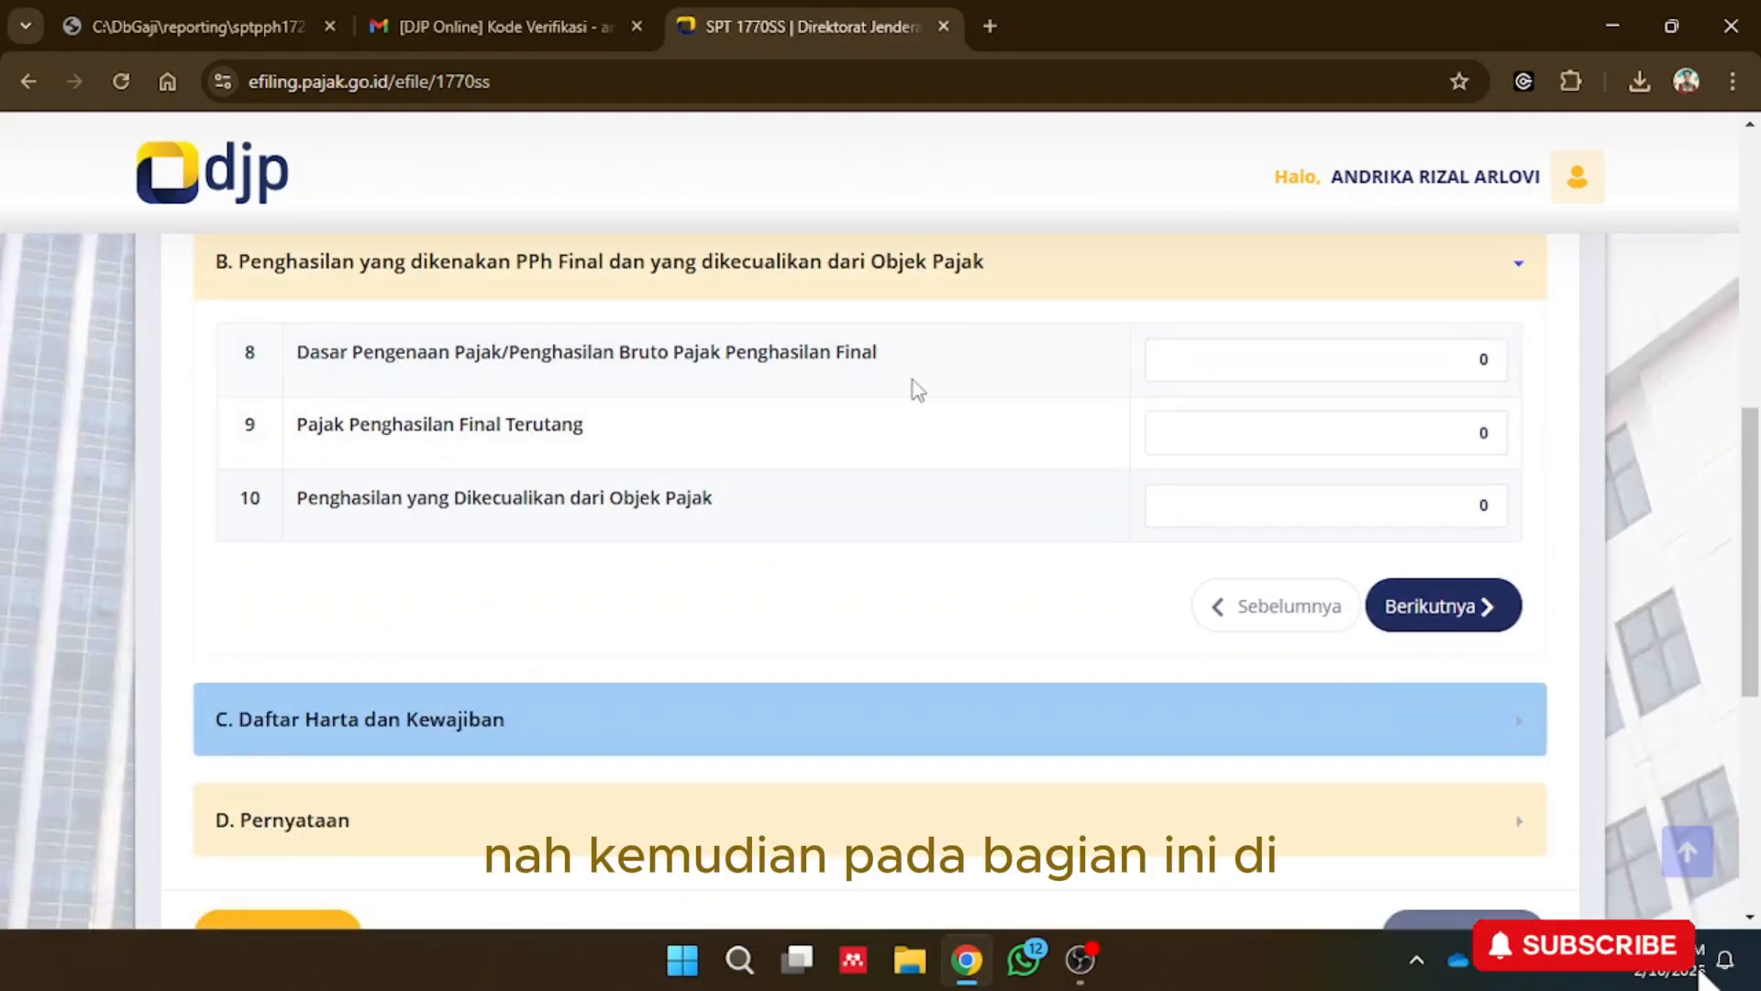
pyautogui.click(1442, 620)
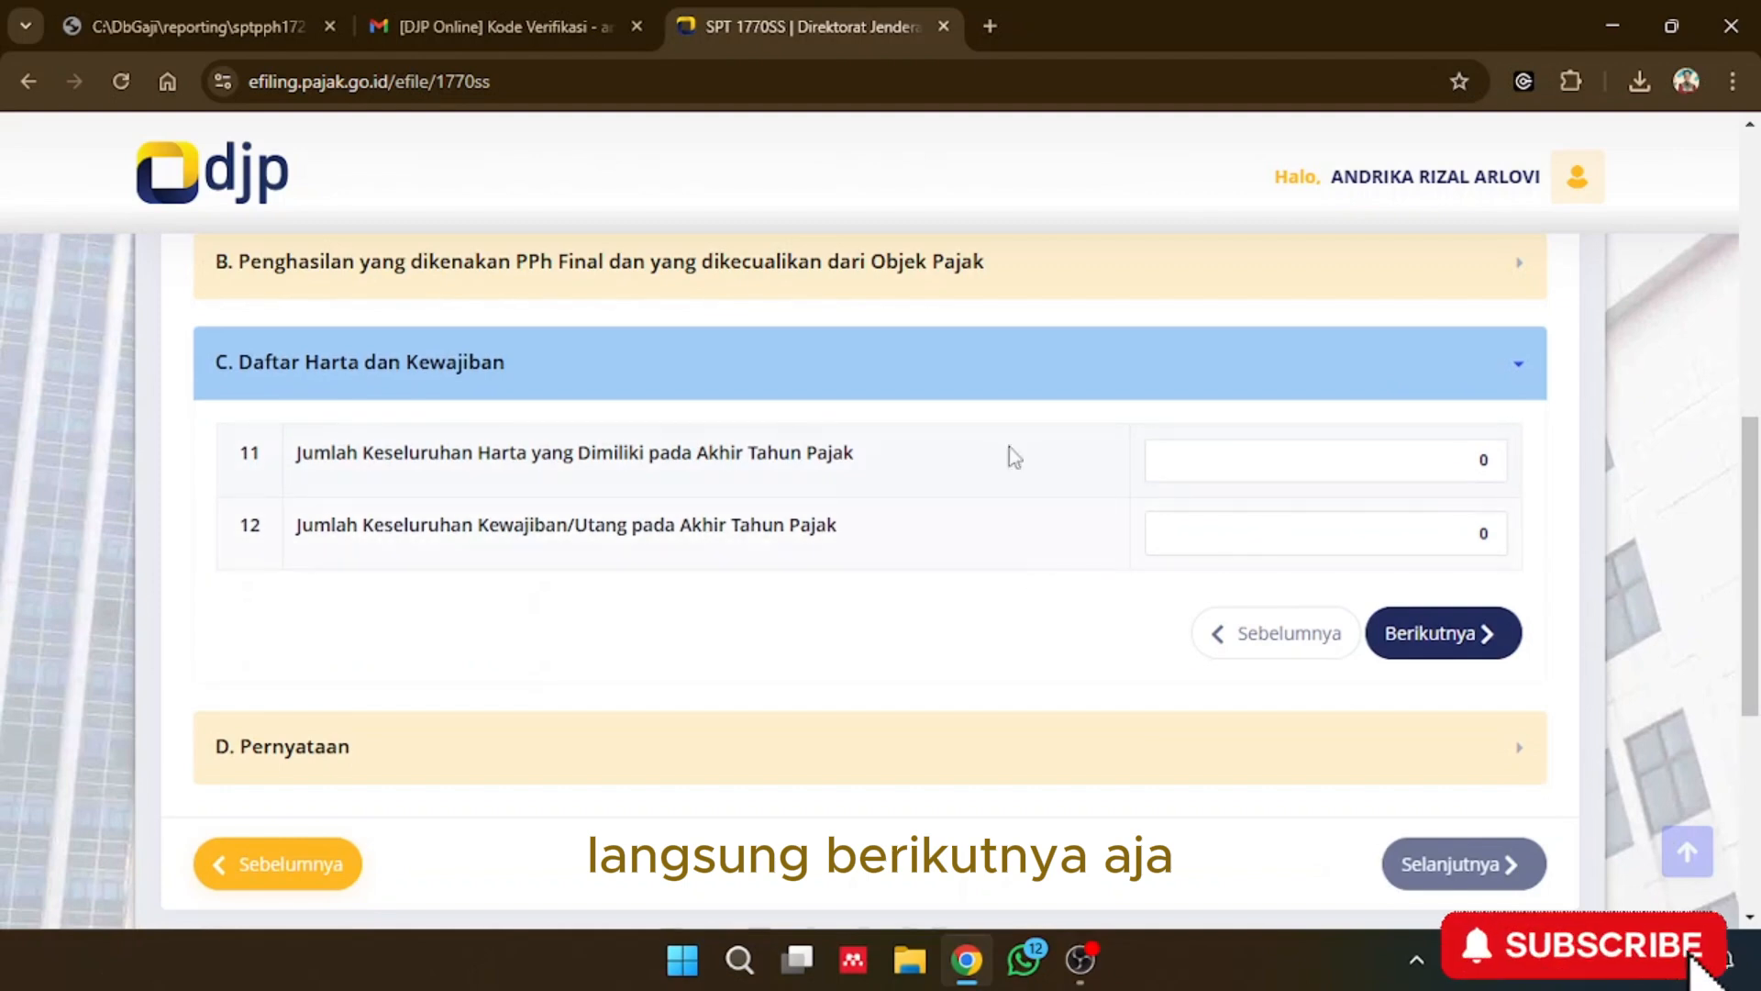
pyautogui.click(1425, 649)
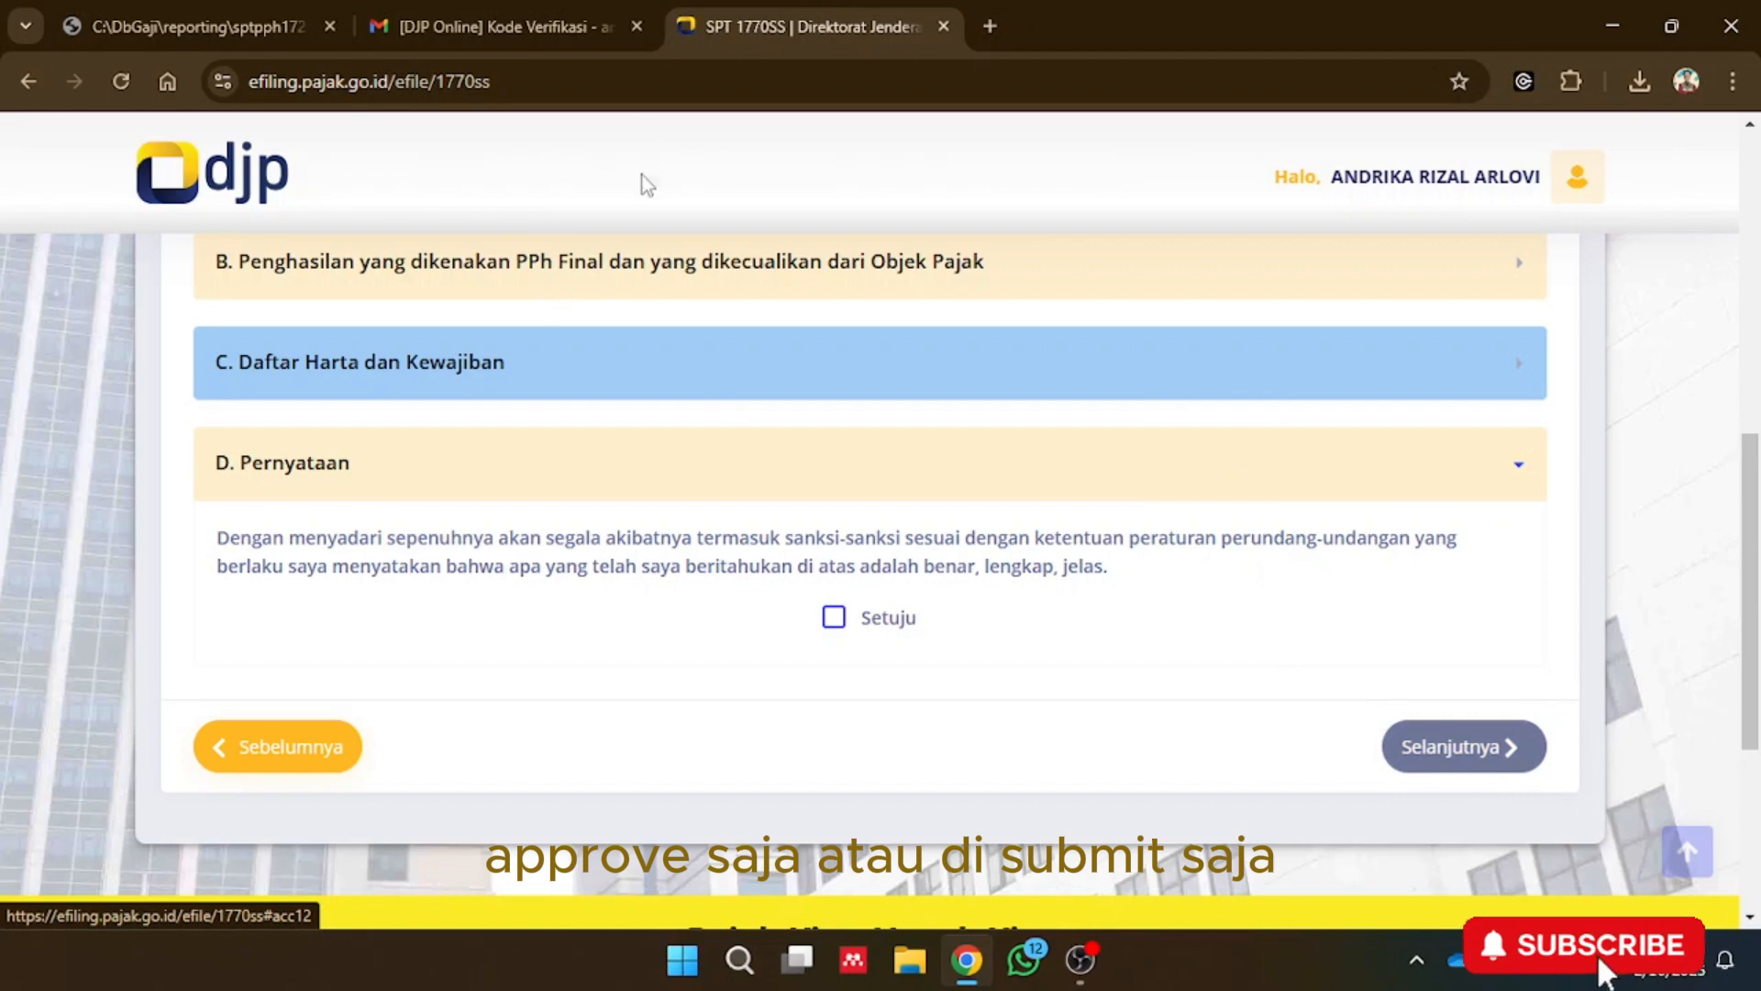
# - In Gmail, open the Bukti Penerimaan Elektronik receipt email and return to the inbox
pyautogui.click(515, 15)
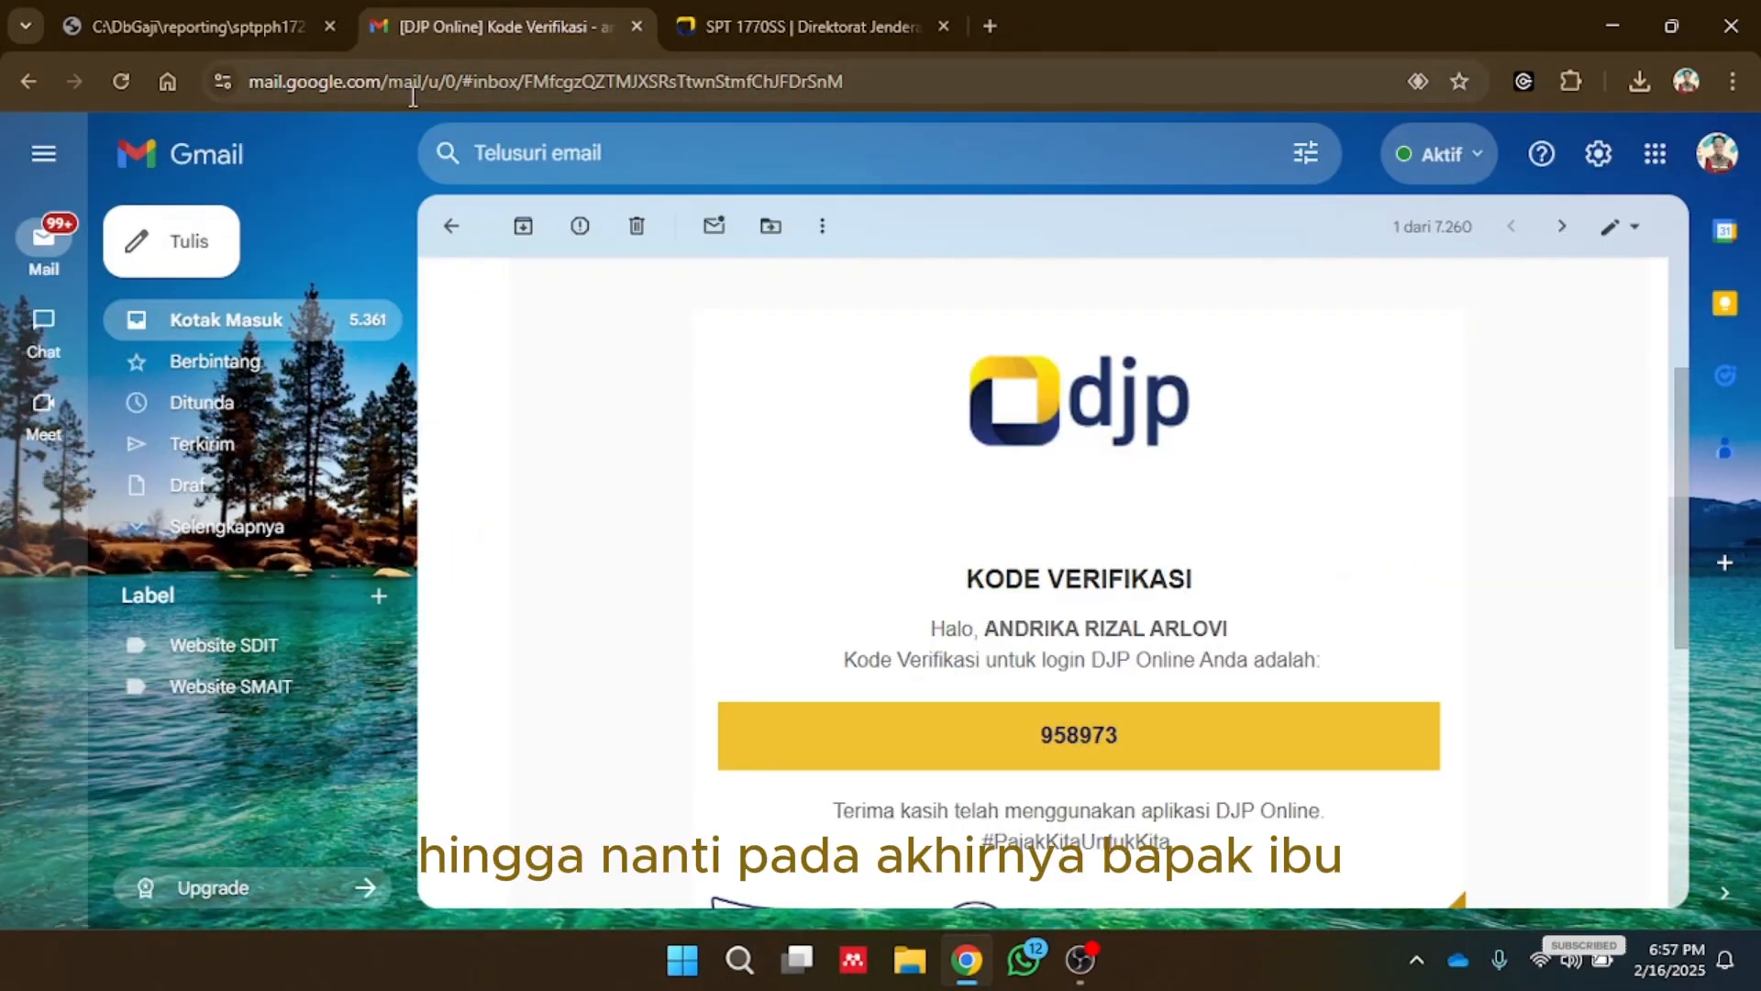
pyautogui.click(448, 219)
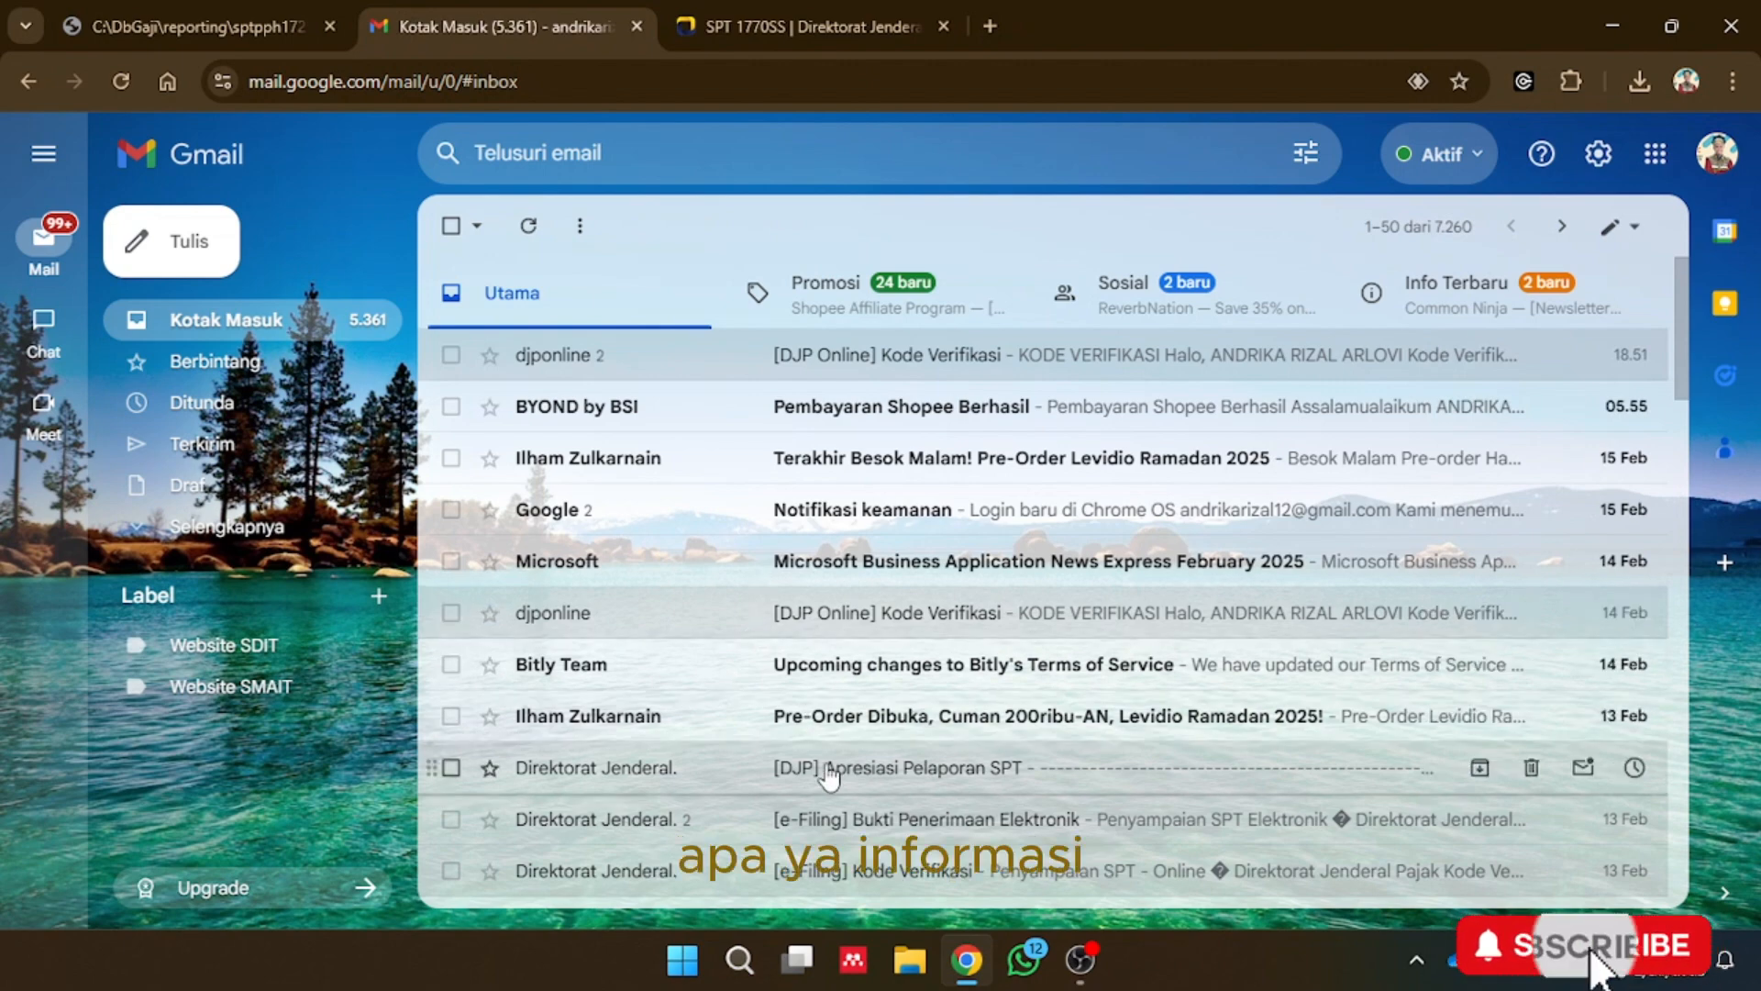
pyautogui.click(835, 812)
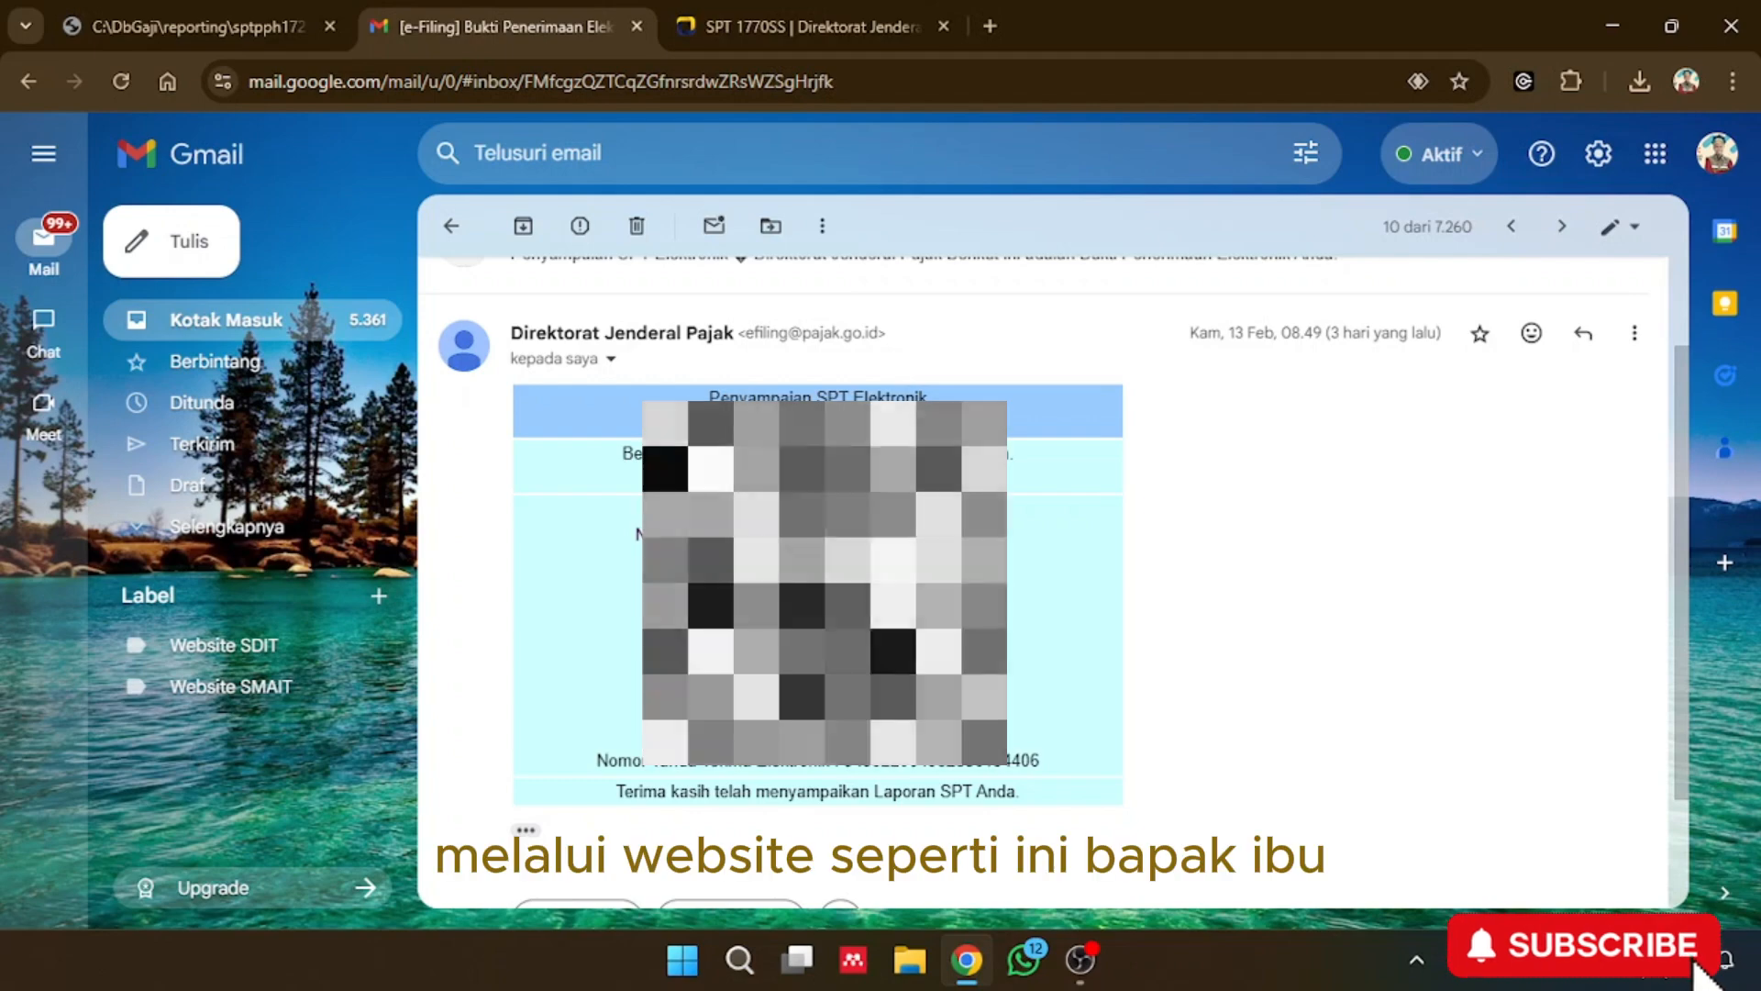
pyautogui.scroll(2, 823, 583)
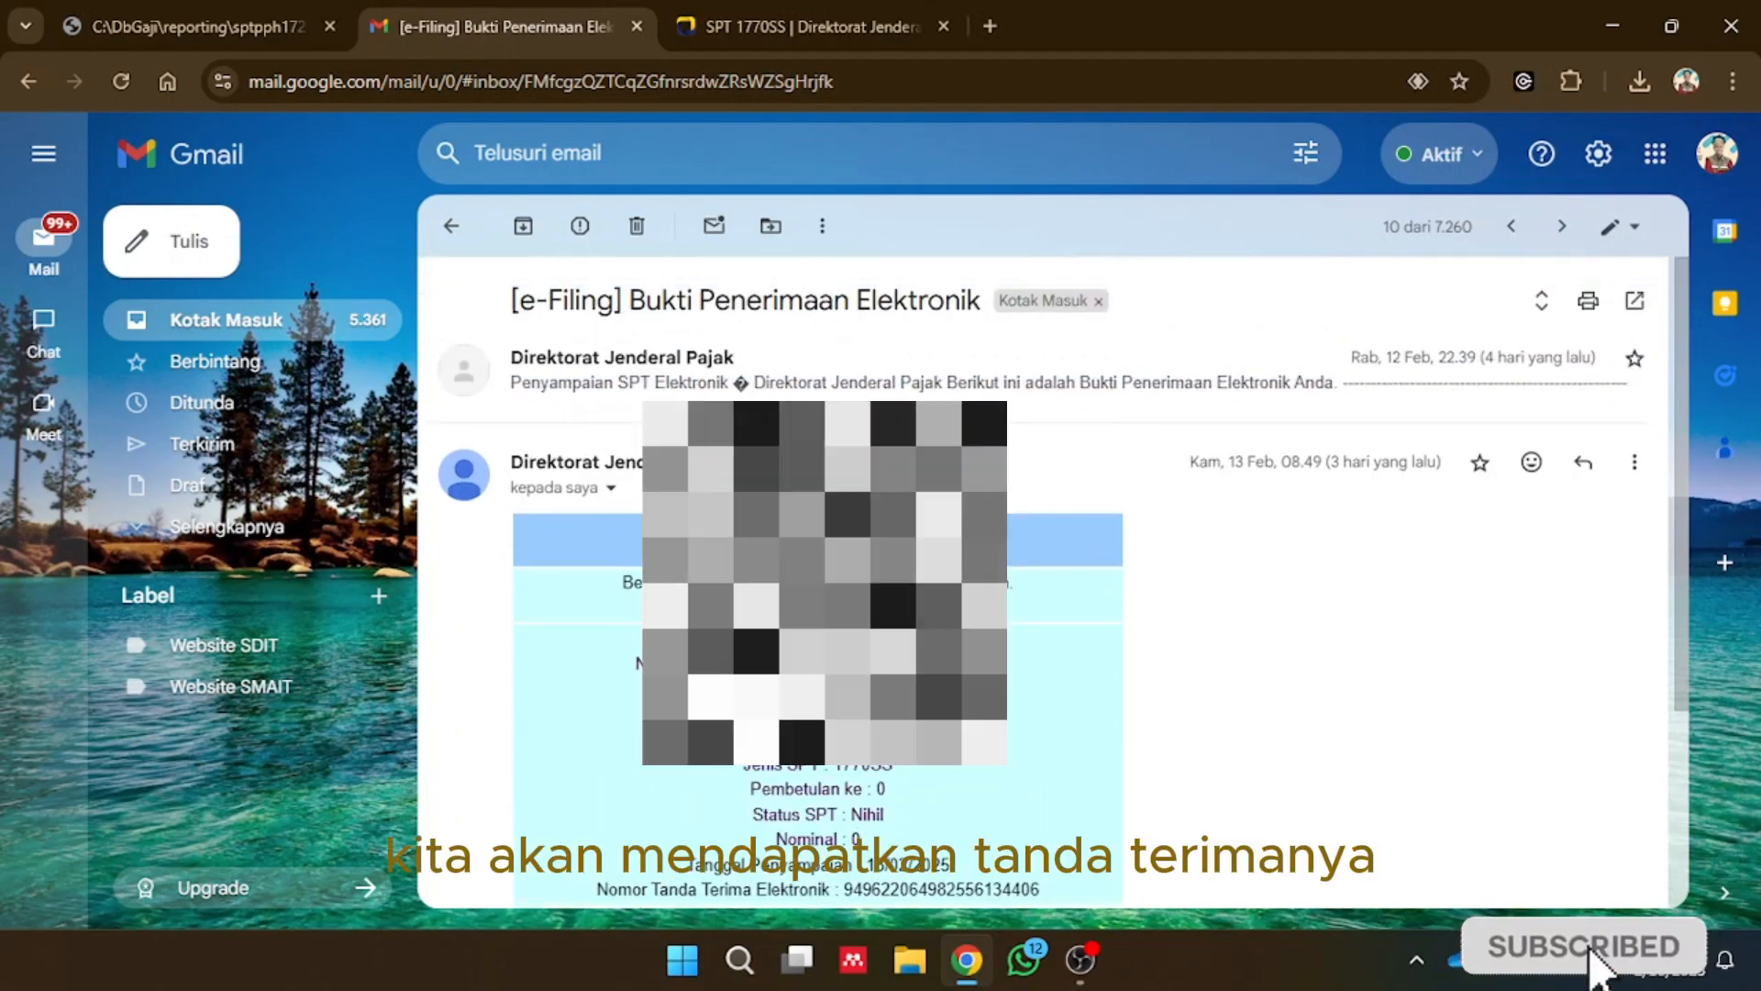
pyautogui.click(451, 234)
pyautogui.scroll(-2, 724, 616)
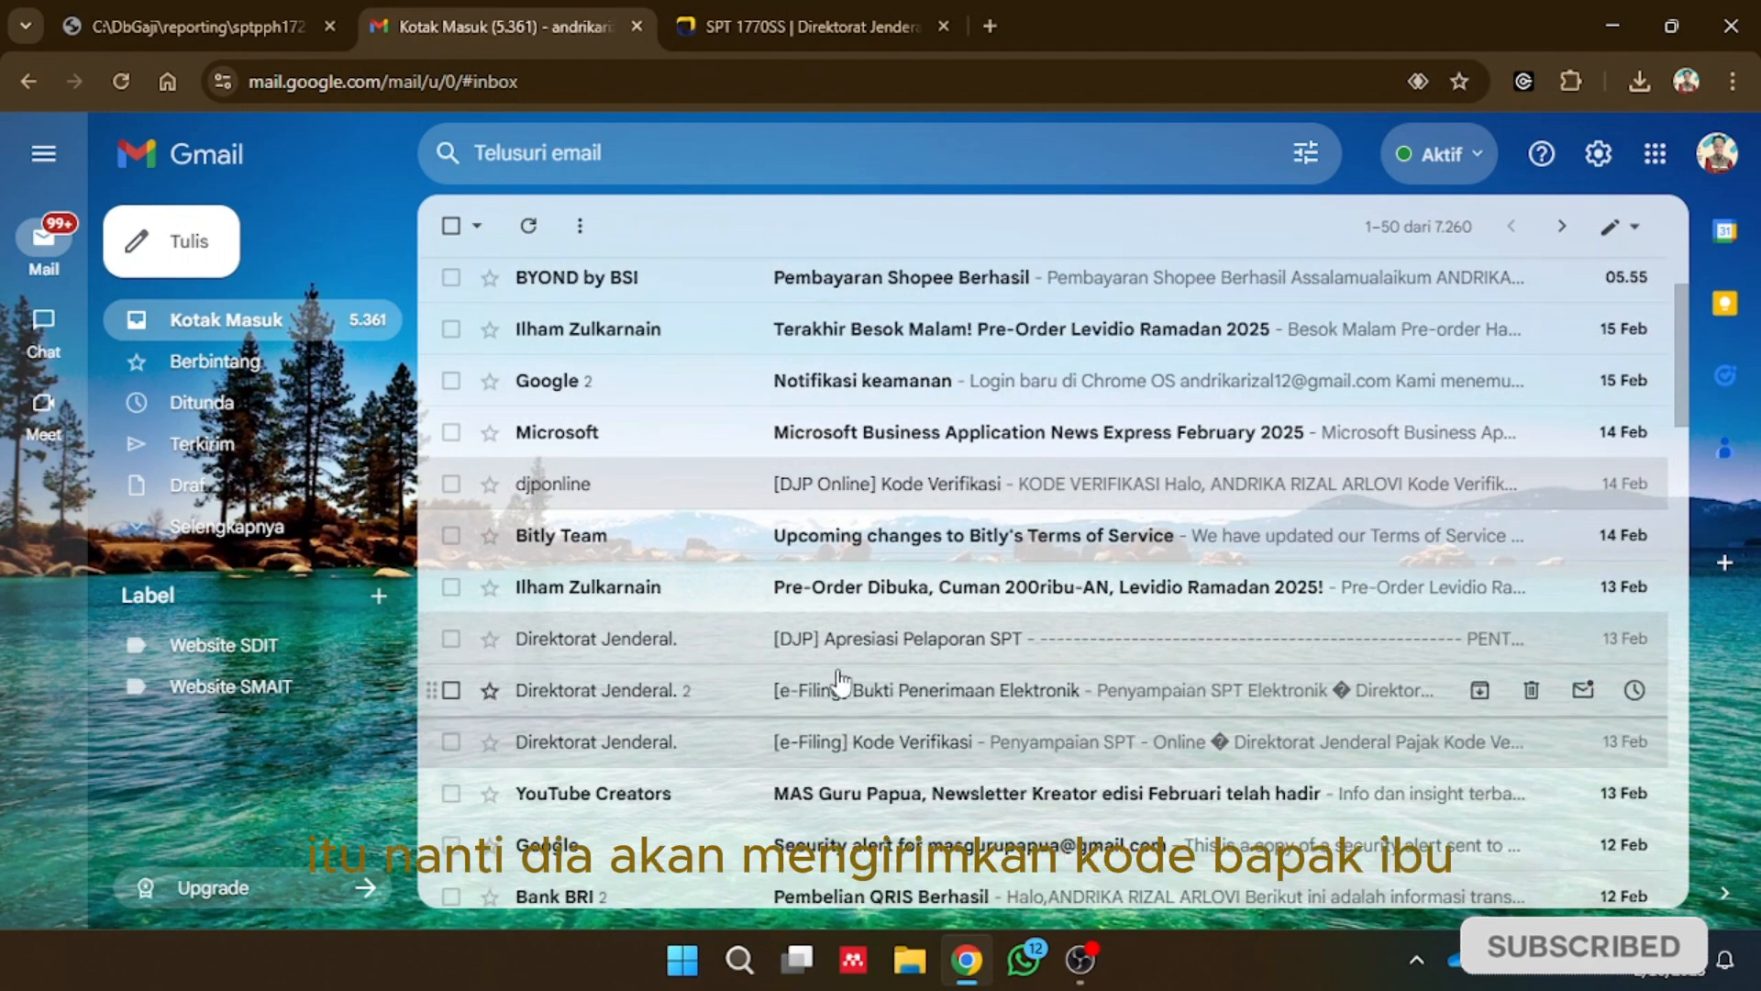
# - Open the '[e-Filing] Kode Verifikasi' email, select the verification code, then return to the inbox
pyautogui.click(984, 742)
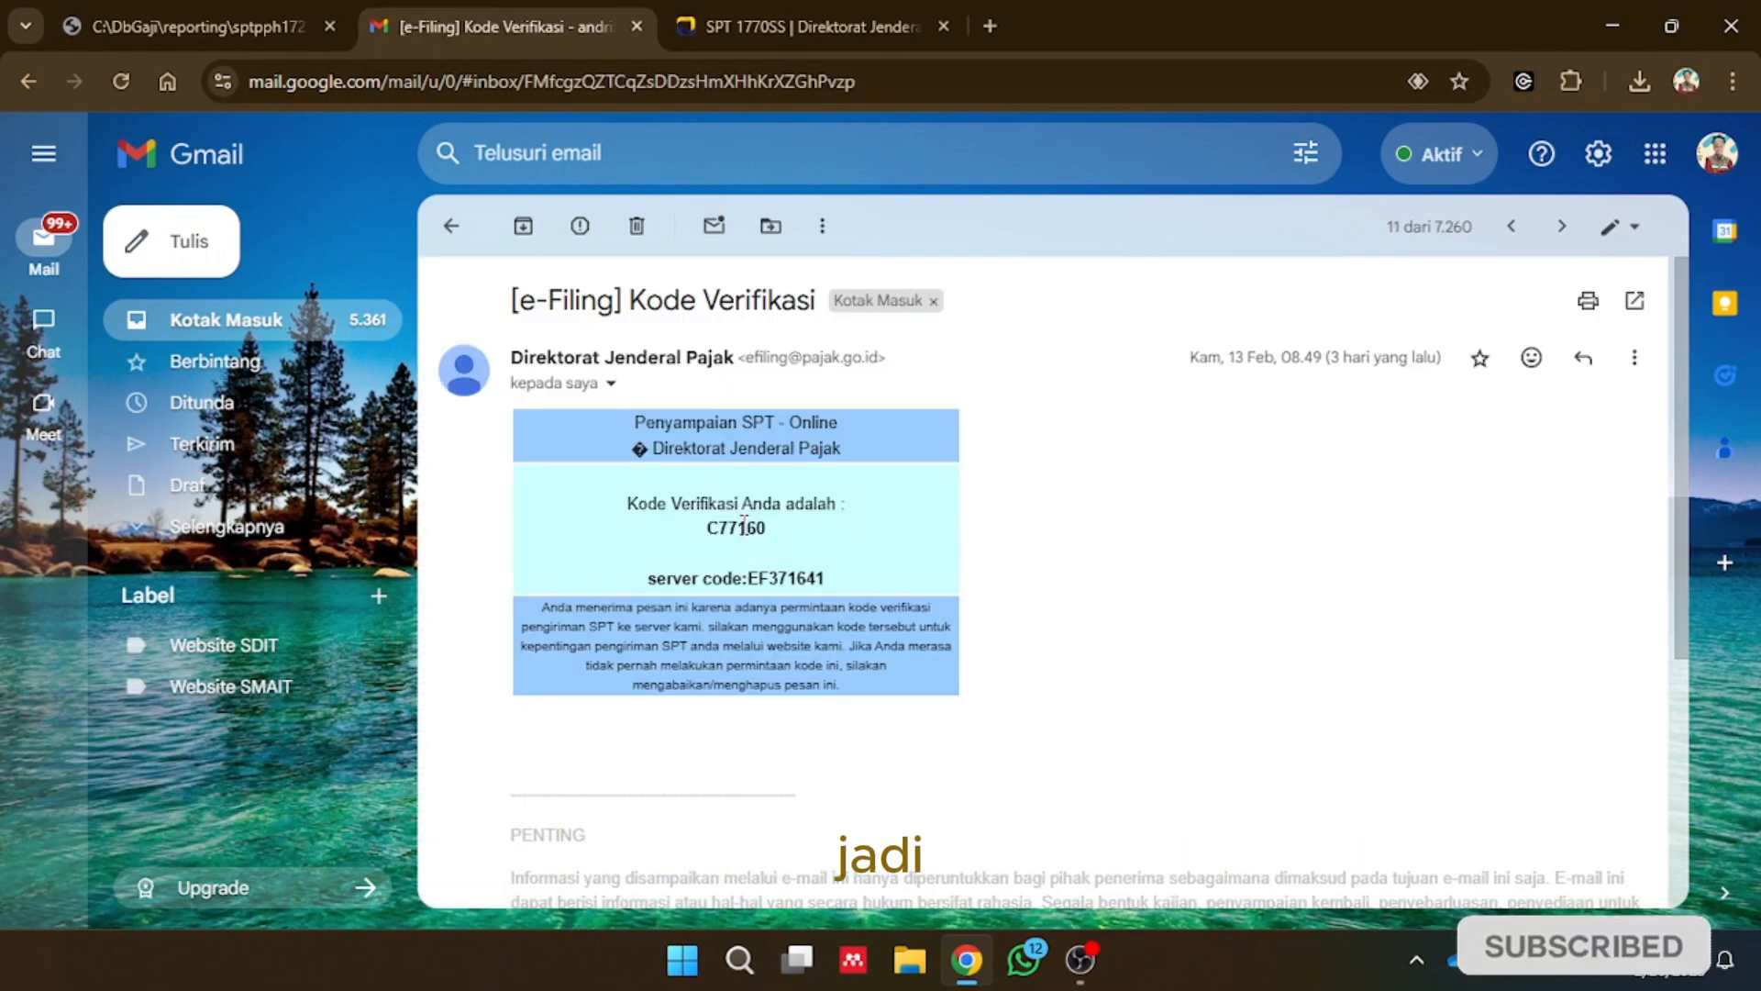
pyautogui.moveTo(704, 534); pyautogui.dragTo(778, 539)
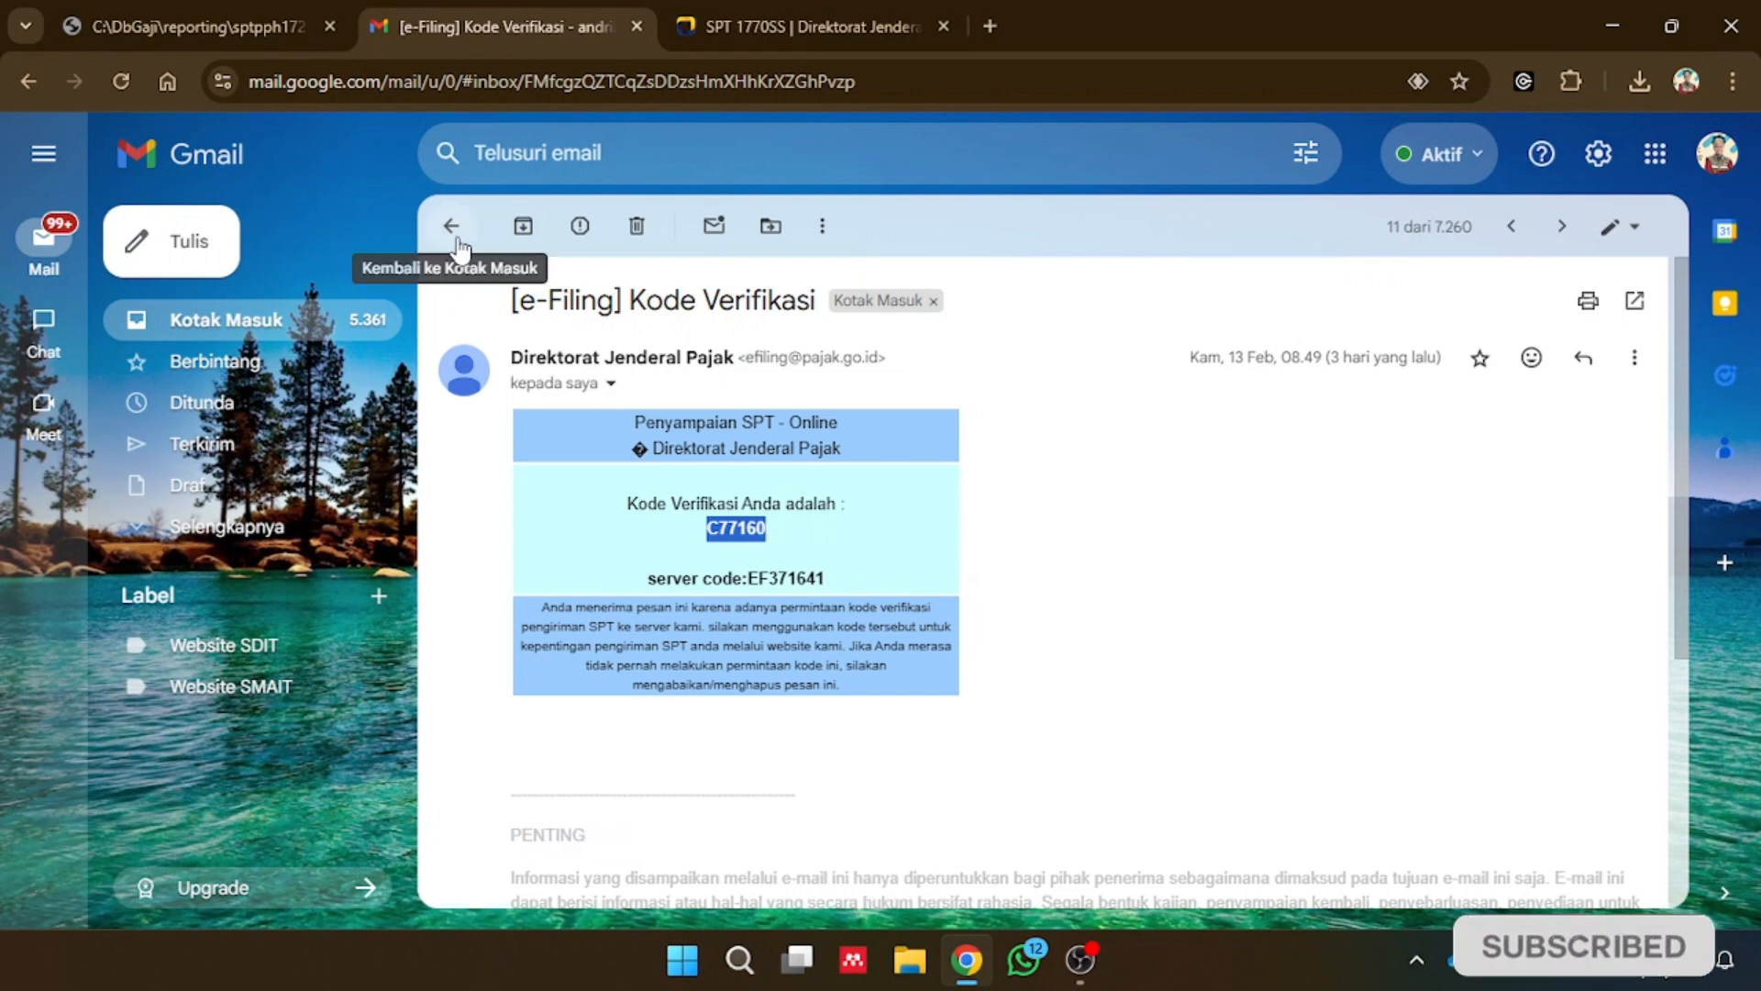
pyautogui.click(811, 25)
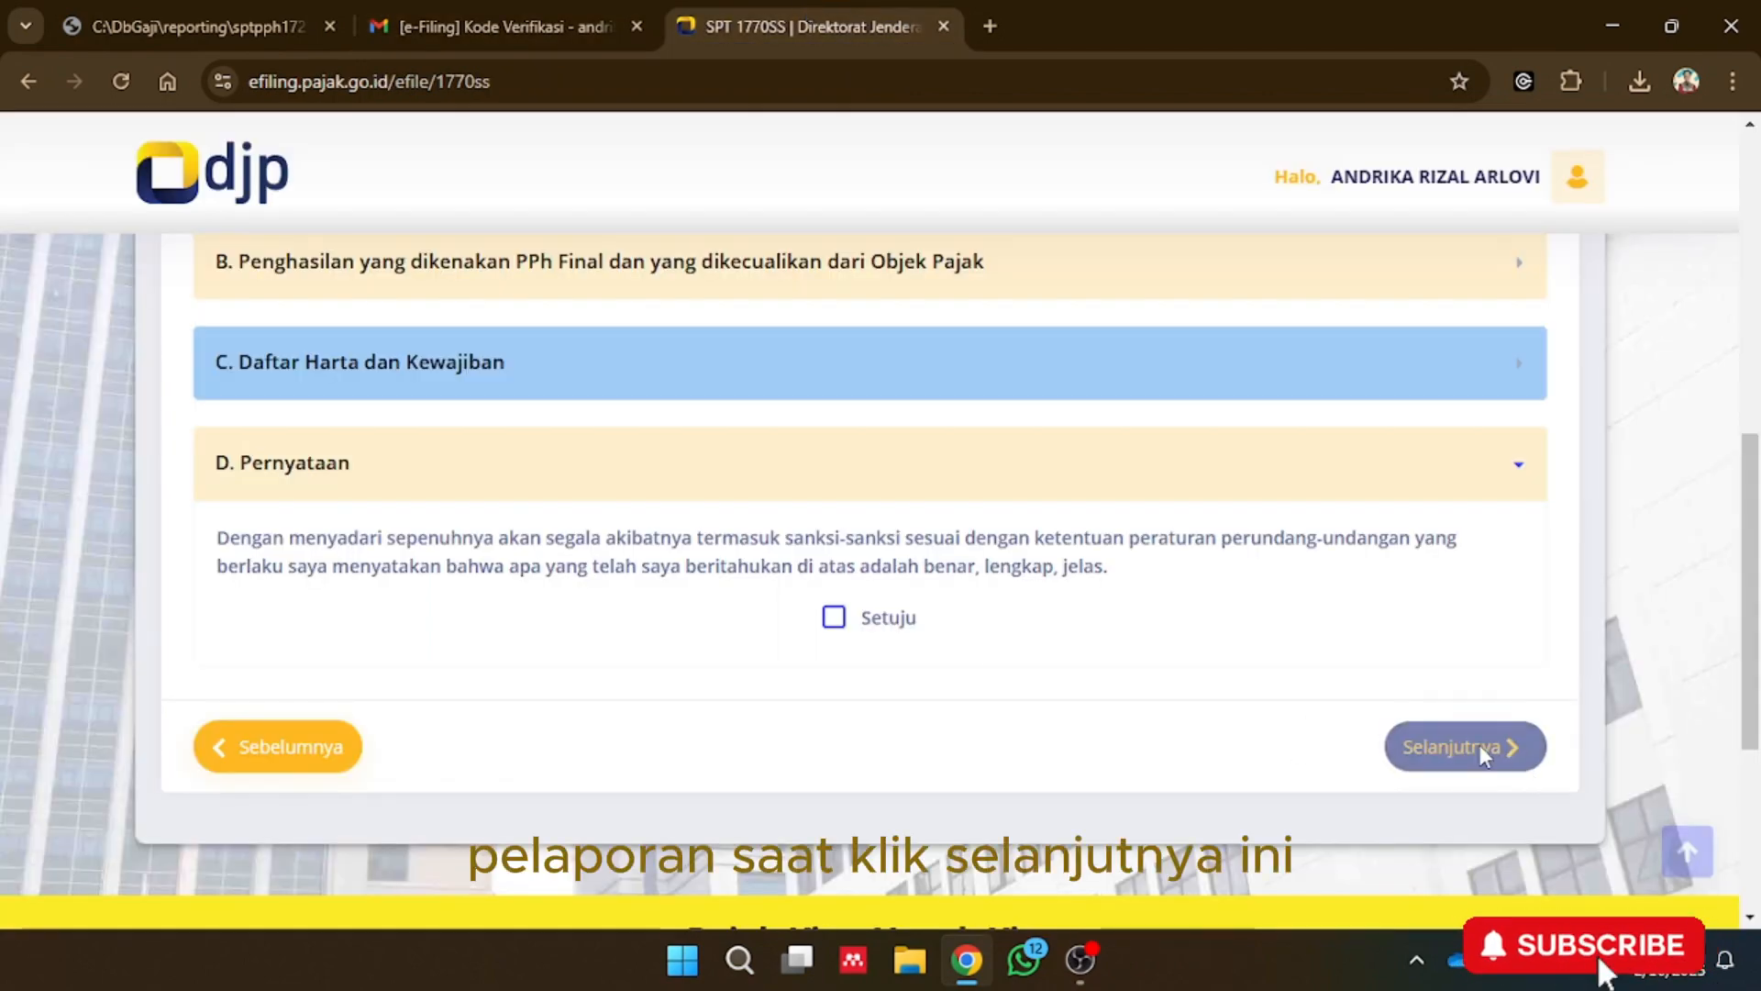
pyautogui.click(537, 11)
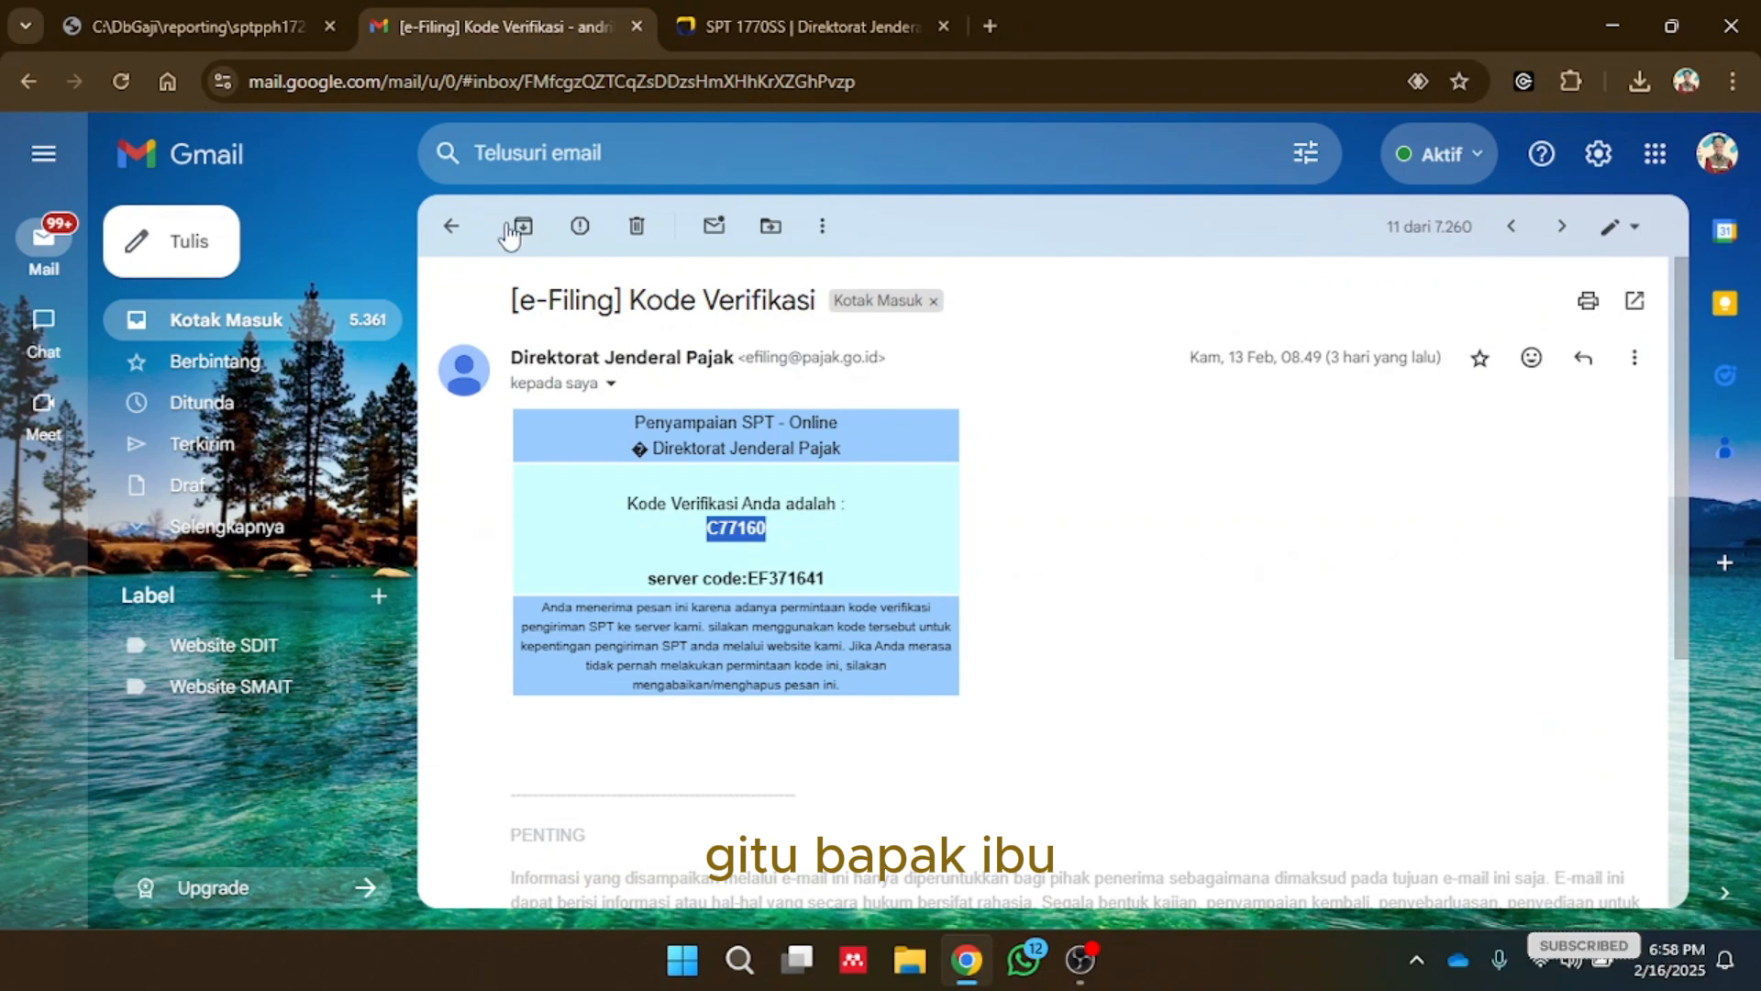
pyautogui.click(452, 226)
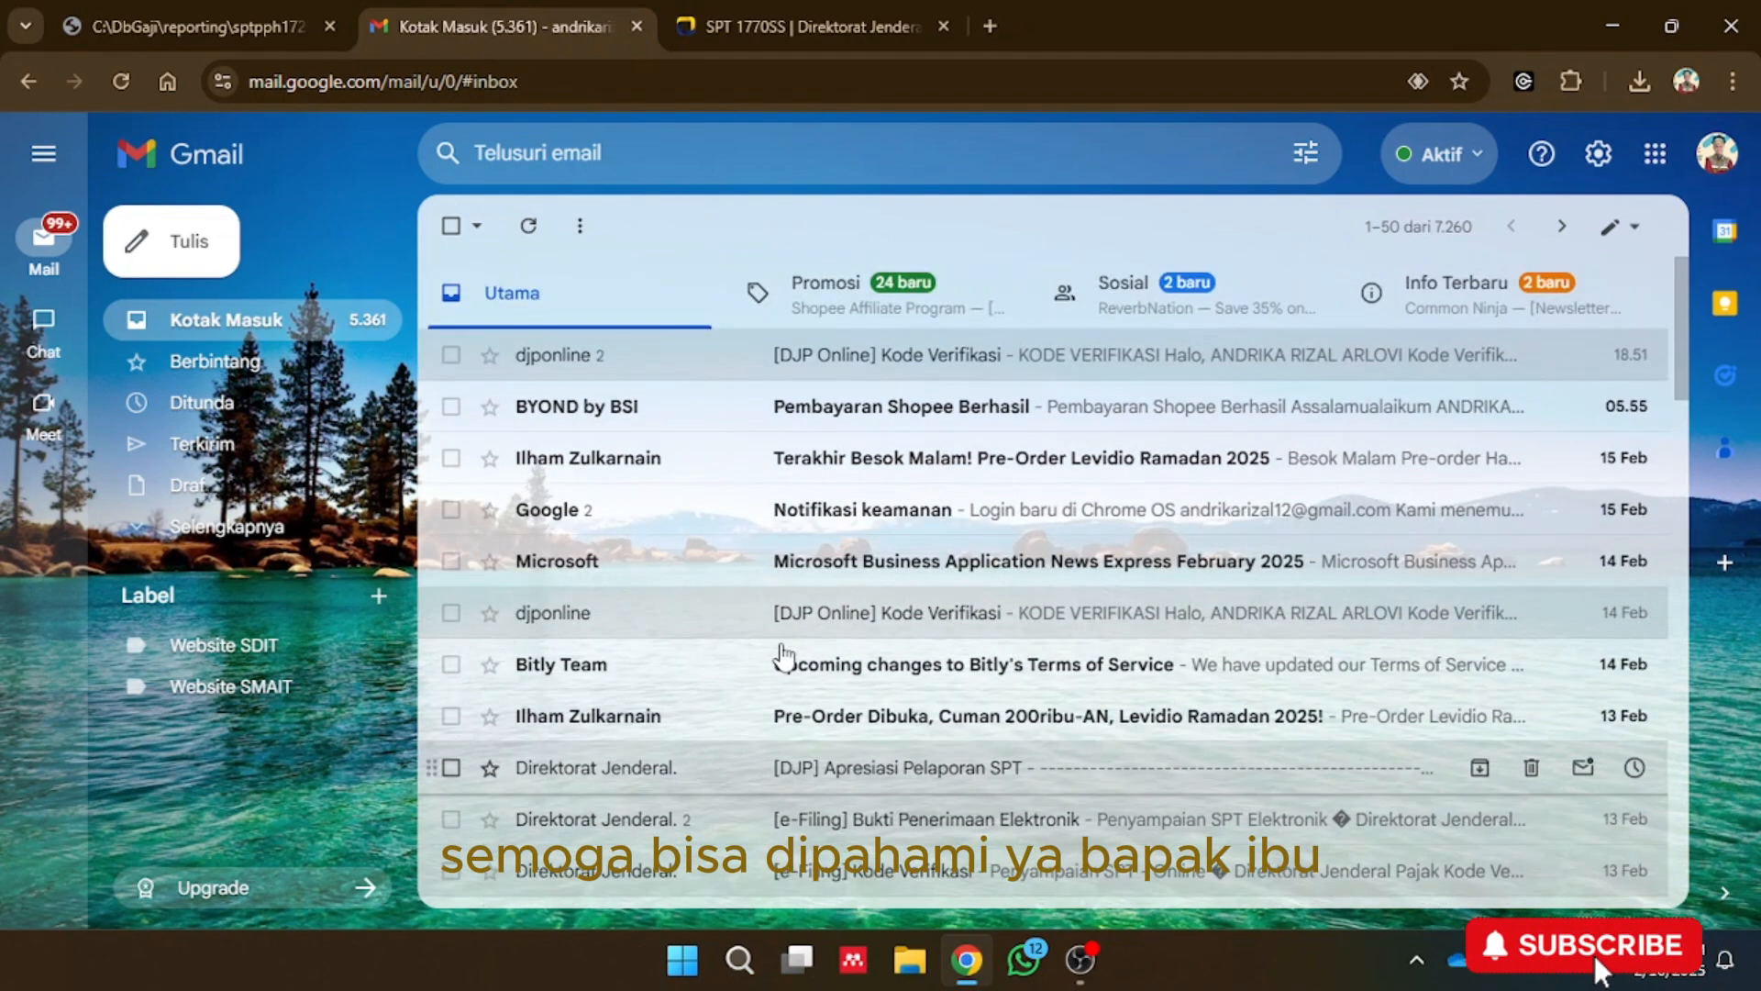
# - Return to the SPT 1770 SS form, collapse D. Pernyataan, and scroll to the top
pyautogui.click(719, 13)
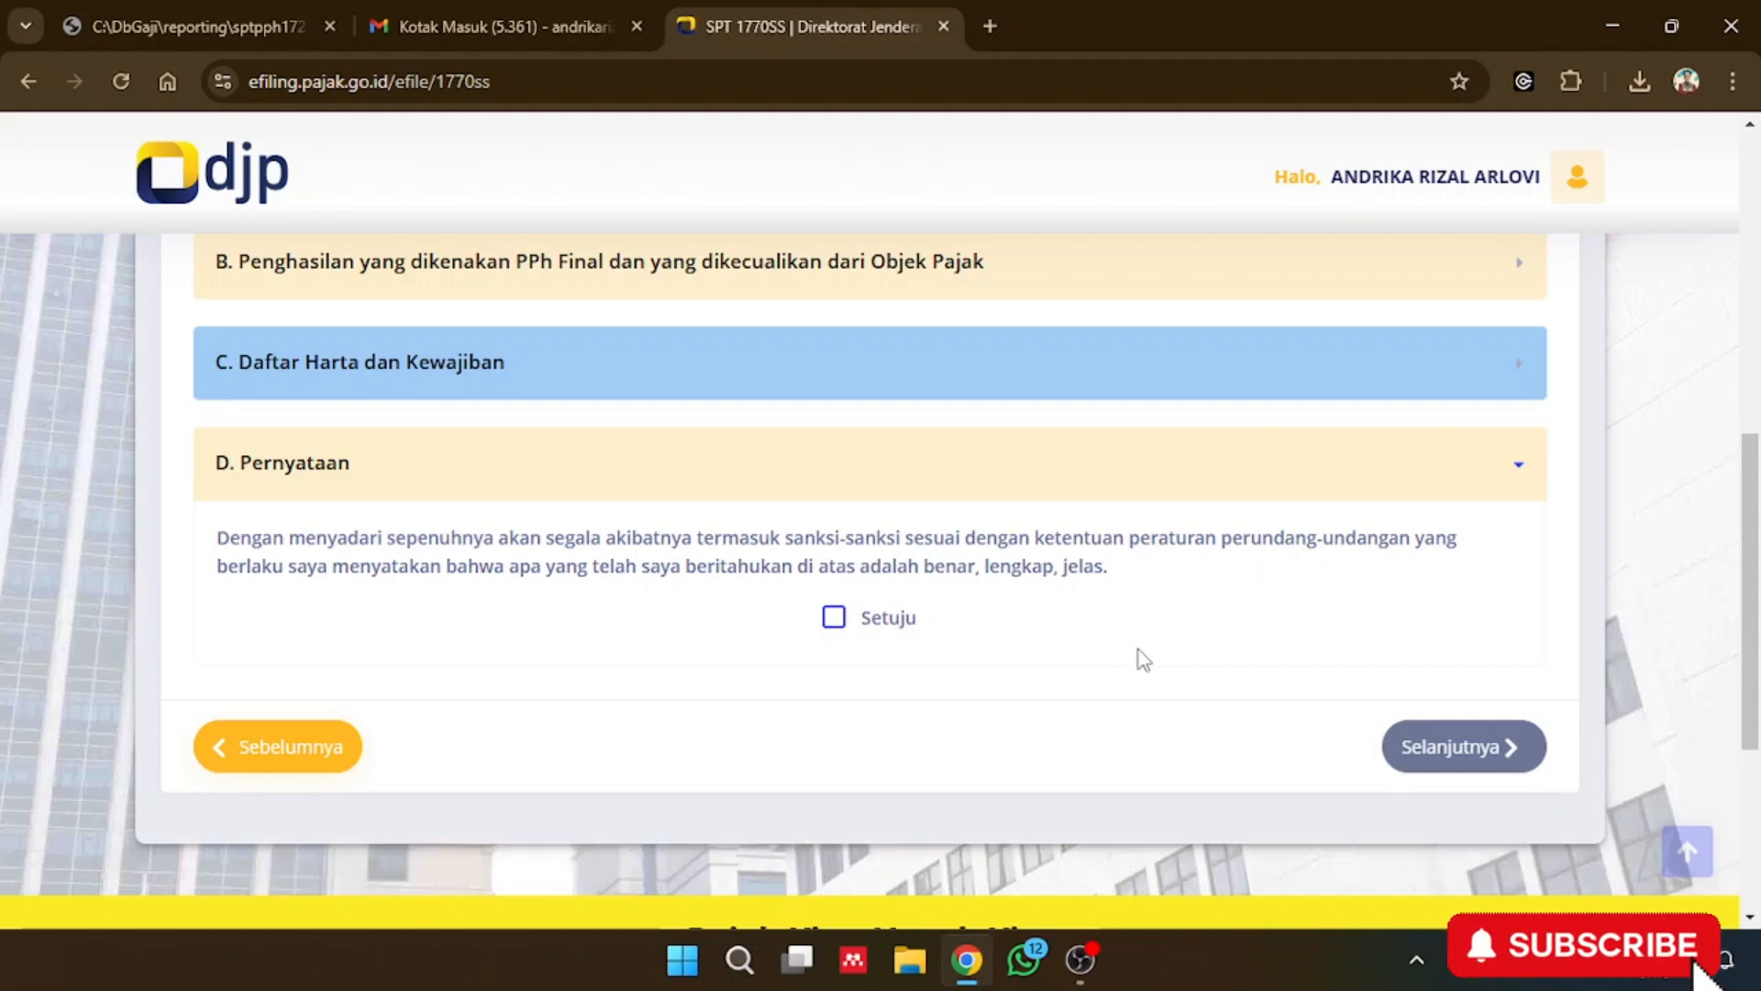
pyautogui.scroll(3, 1143, 659)
pyautogui.scroll(-2, 1147, 662)
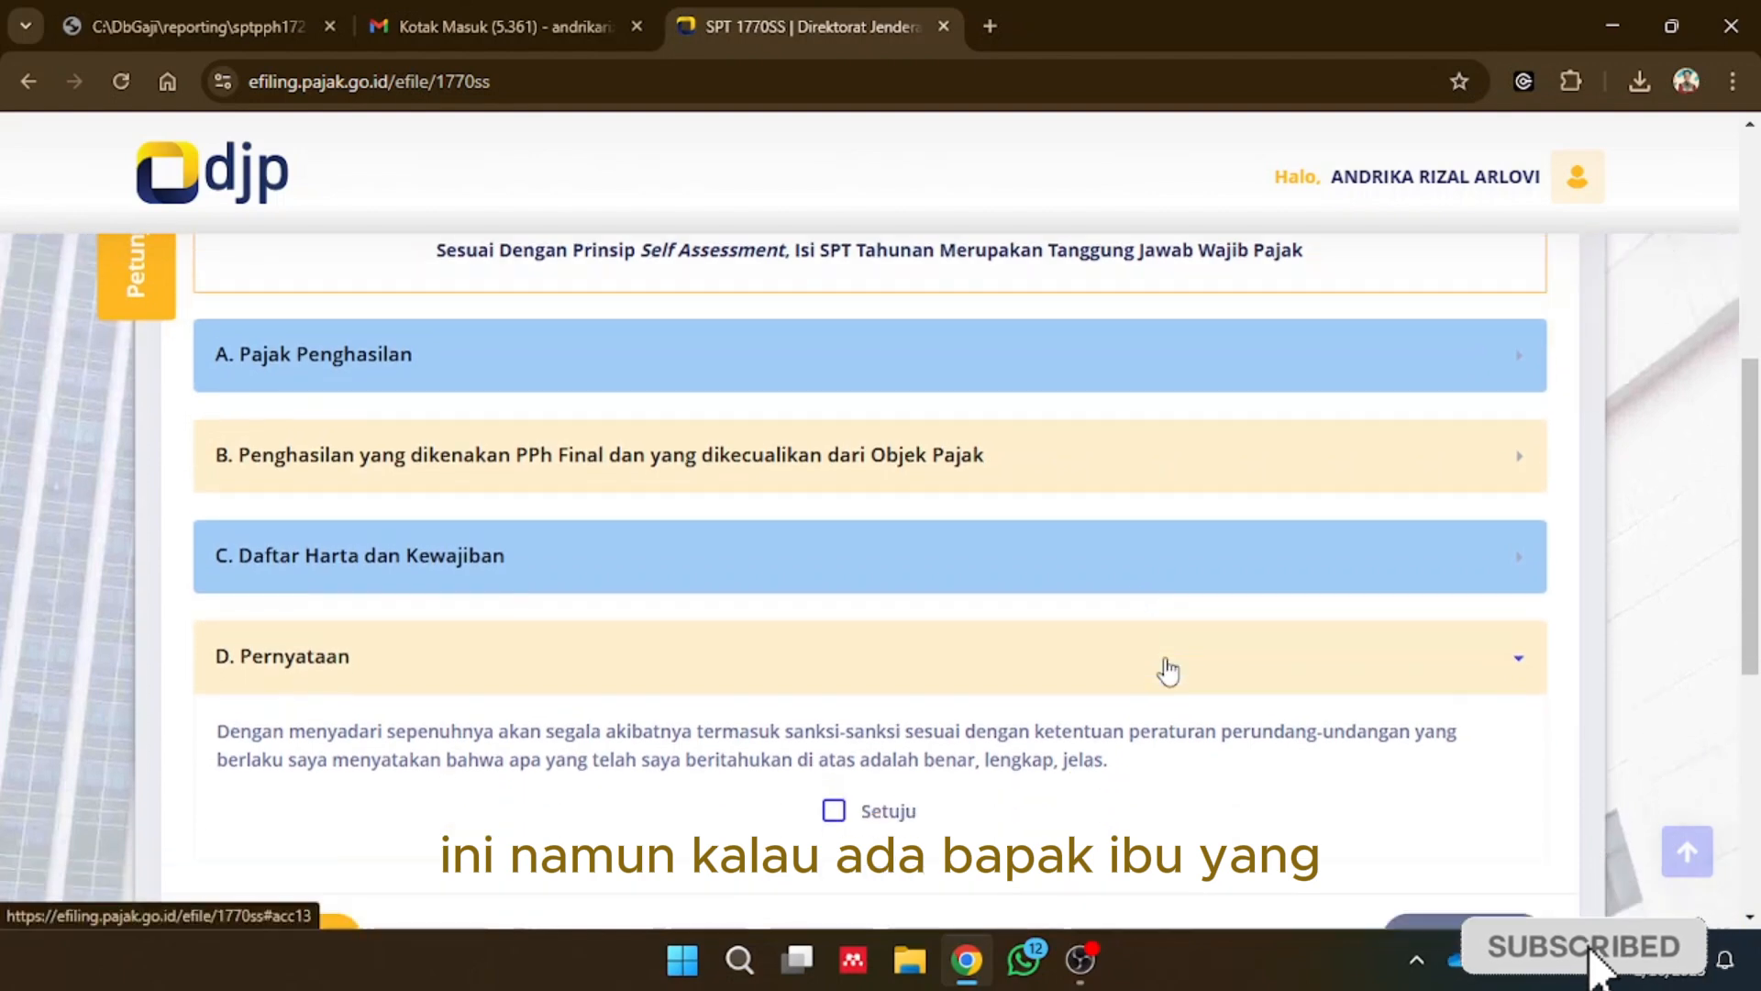
pyautogui.click(1335, 610)
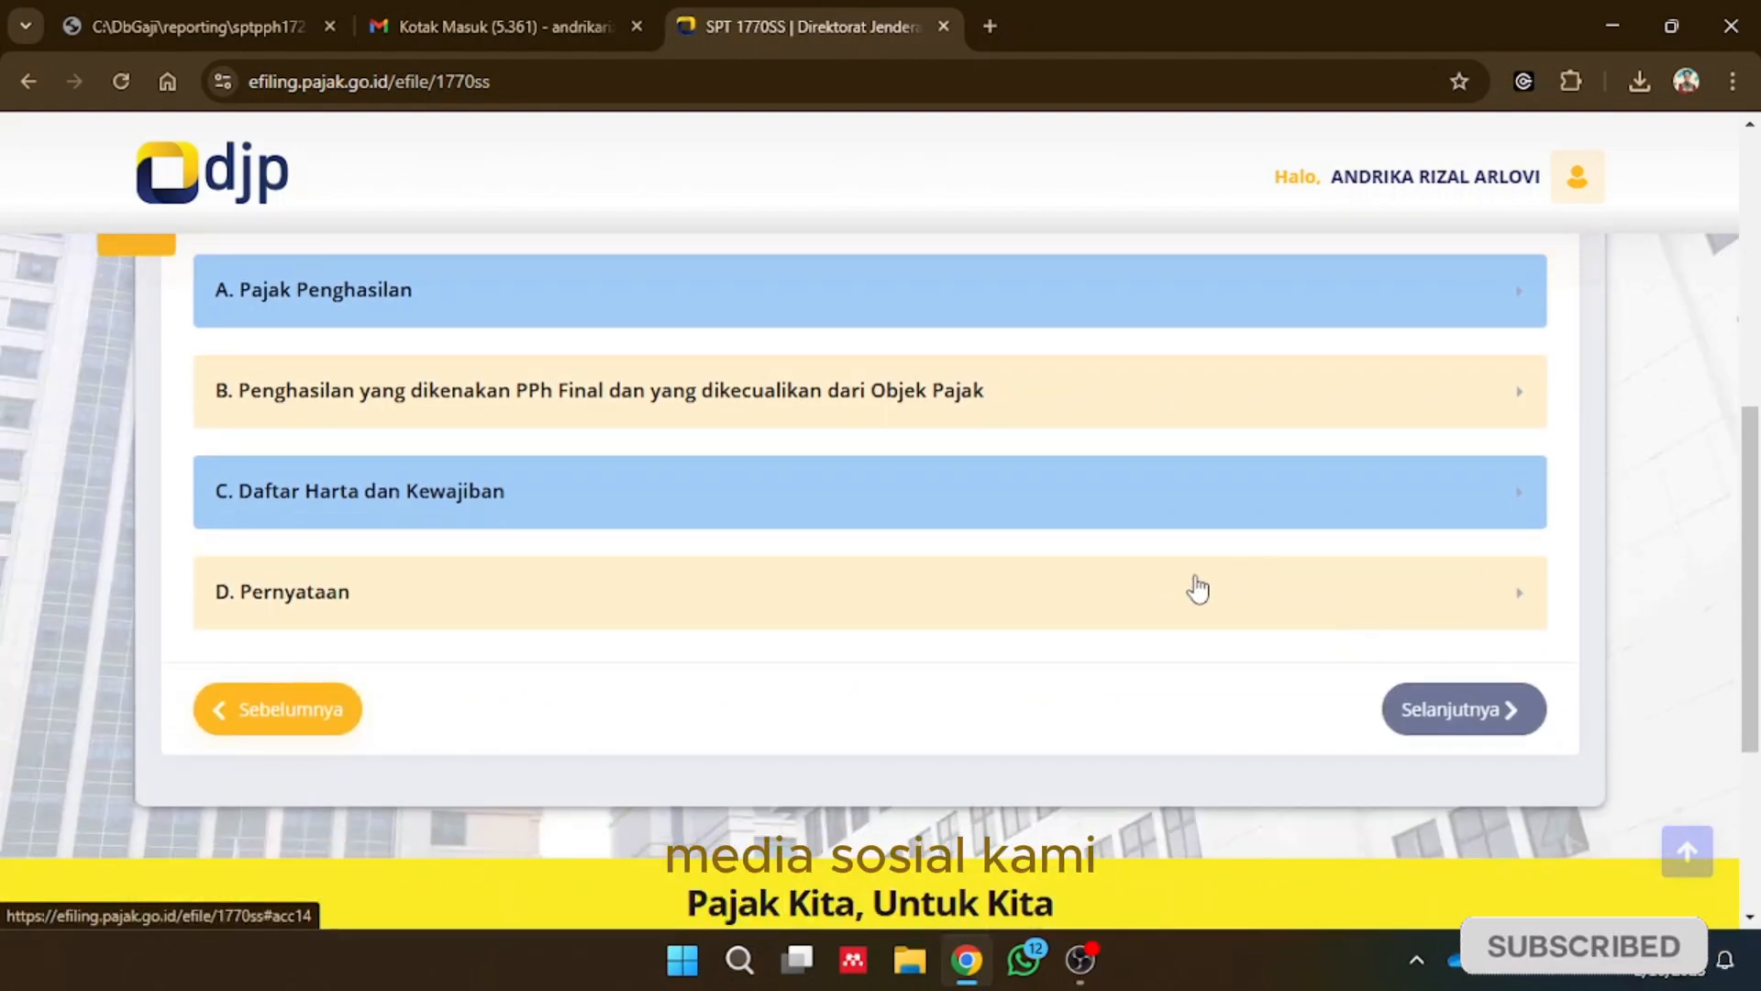
pyautogui.scroll(5, 1195, 587)
pyautogui.scroll(1, 1216, 610)
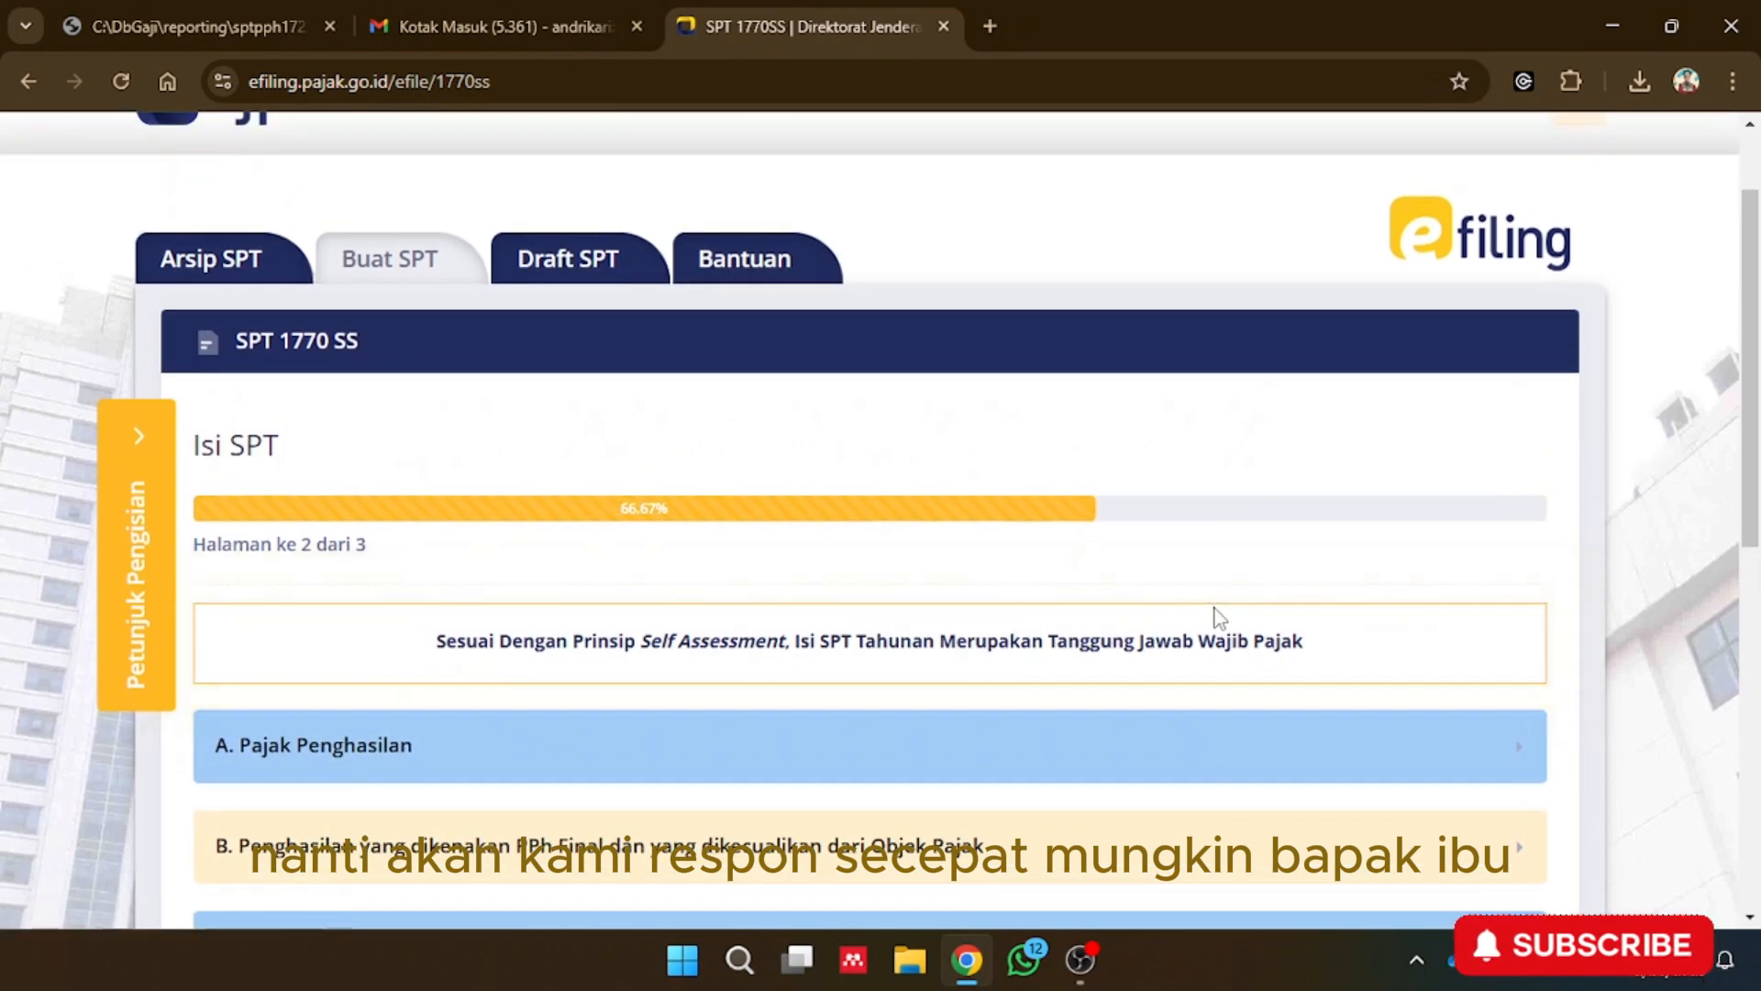